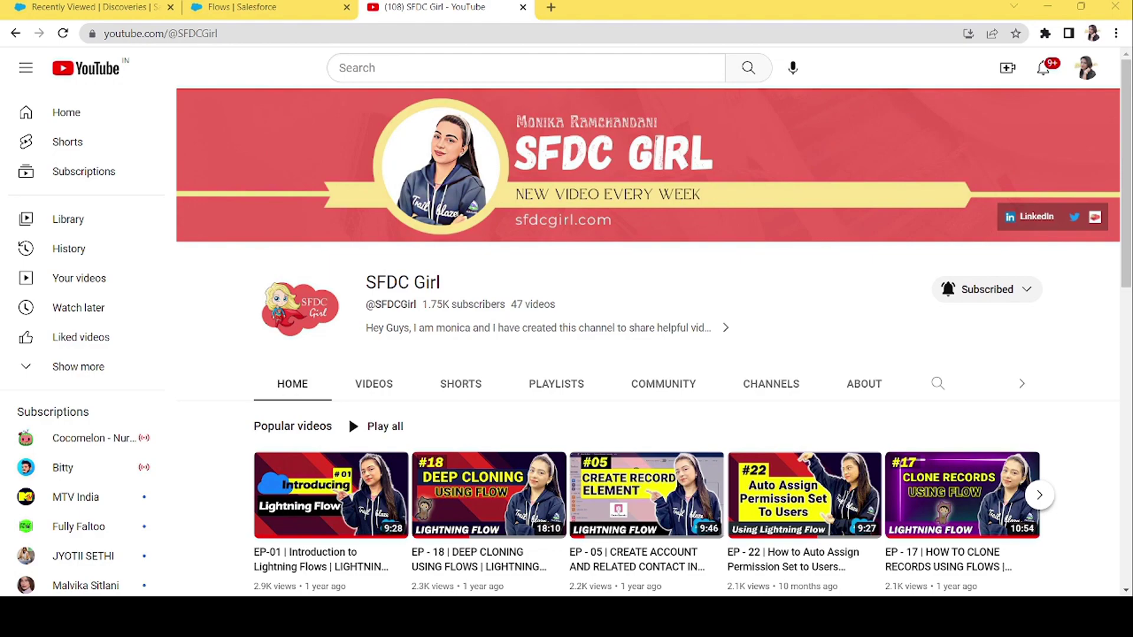
# Switch to Salesforce Setup, search the setup items for "permission" and open Permission Sets
pyautogui.hotkey('ctrl', 'shift', 'Tab')
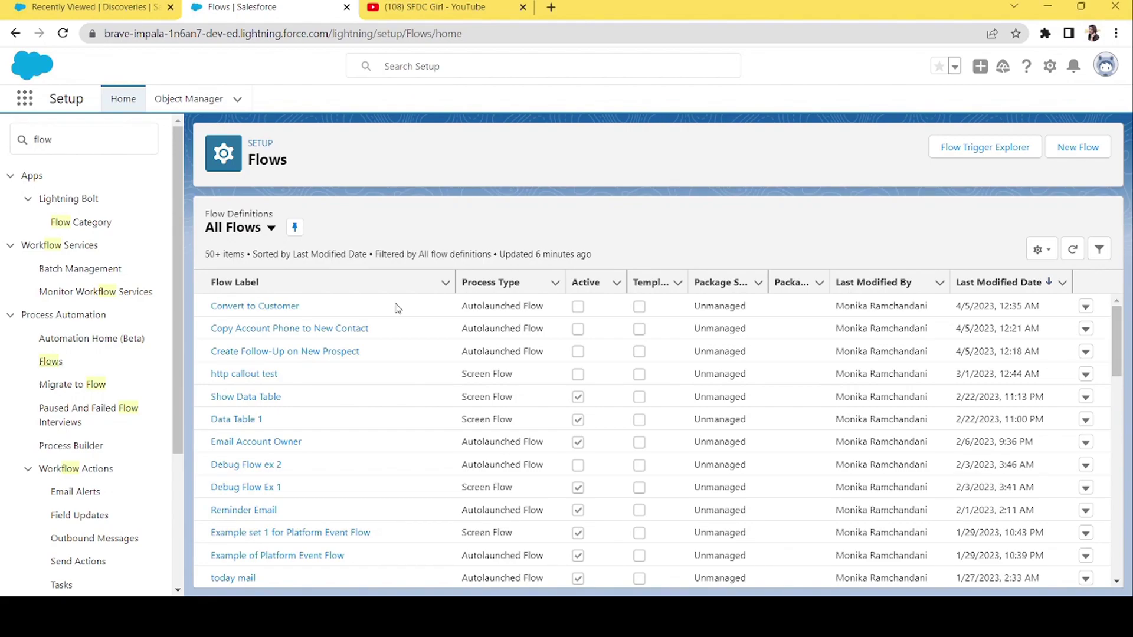
pyautogui.click(82, 140)
pyautogui.moveTo(82, 140); pyautogui.dragTo(2, 138)
pyautogui.write('permission')
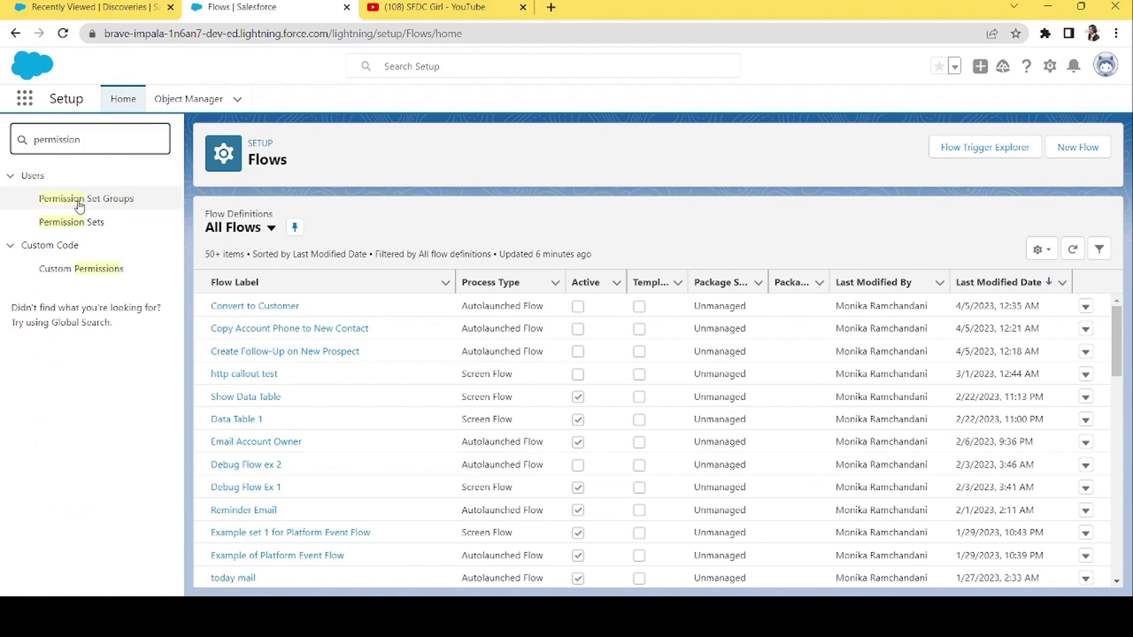
pyautogui.click(77, 224)
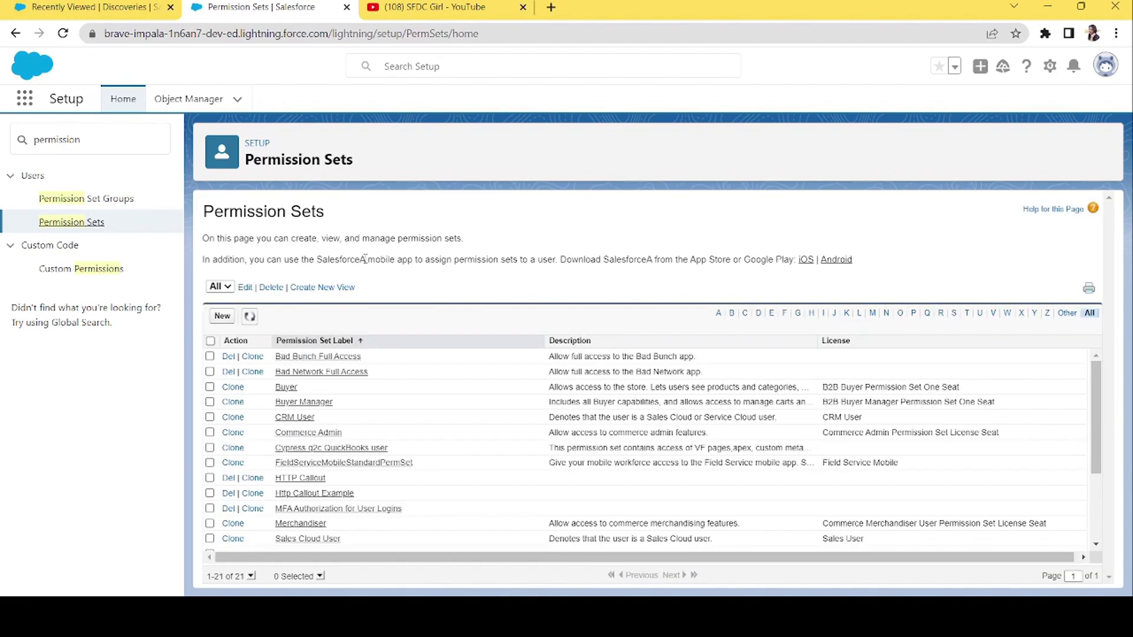
# Create and save a permission set labelled Http Joke Callout Permission with the API name Http_Joke_Callout_Permission
pyautogui.click(223, 317)
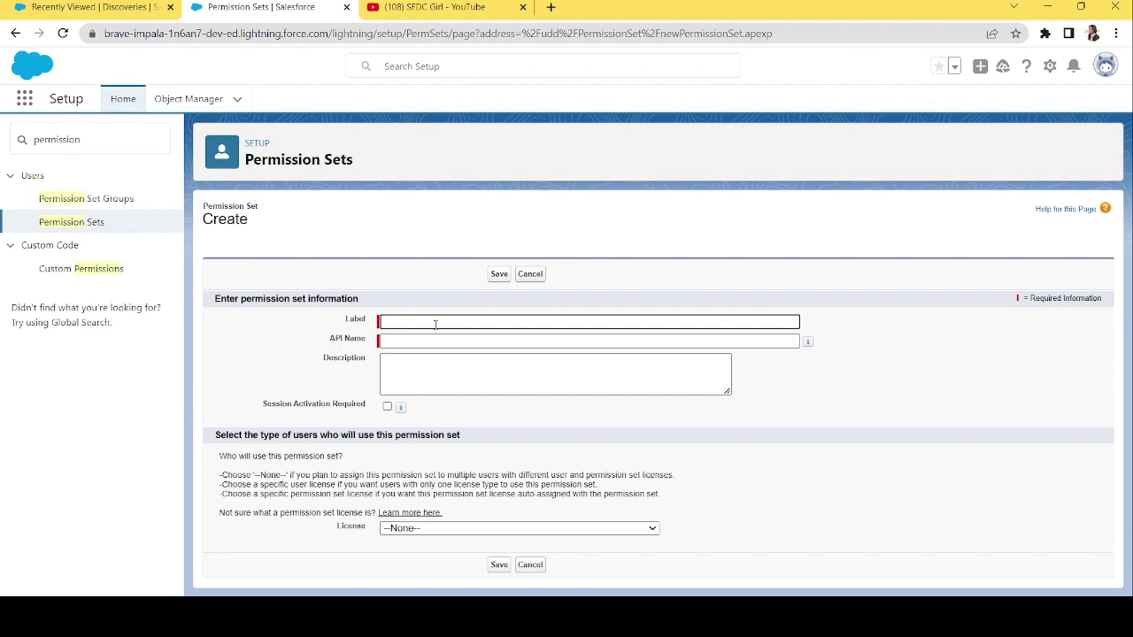
pyautogui.write('Http Joke Callout Permission')
pyautogui.press('Tab')
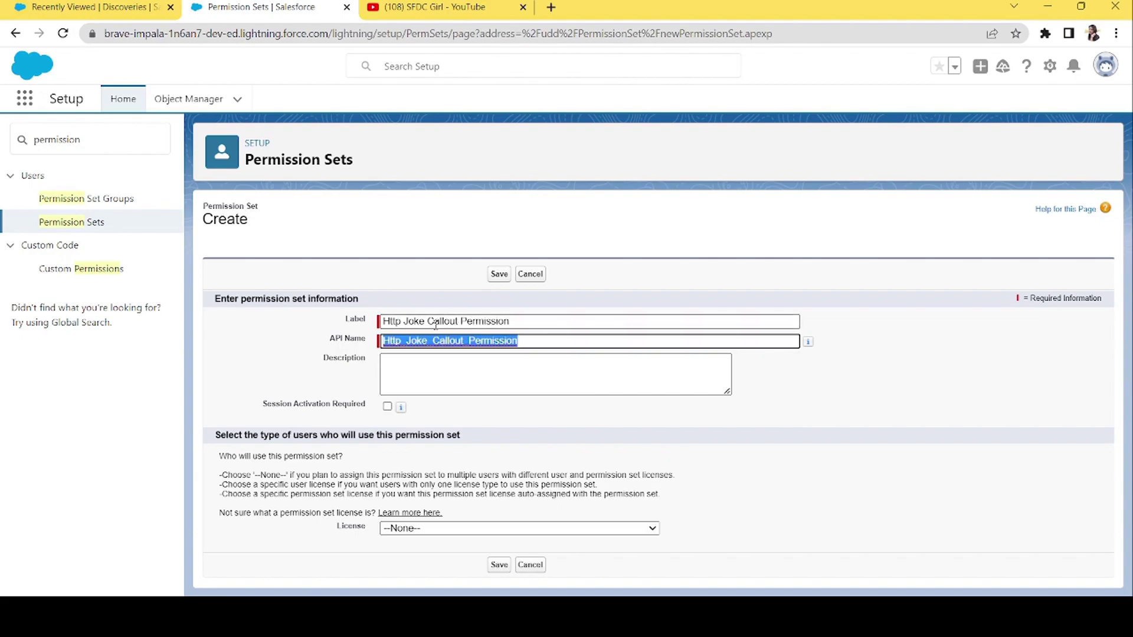
pyautogui.click(500, 567)
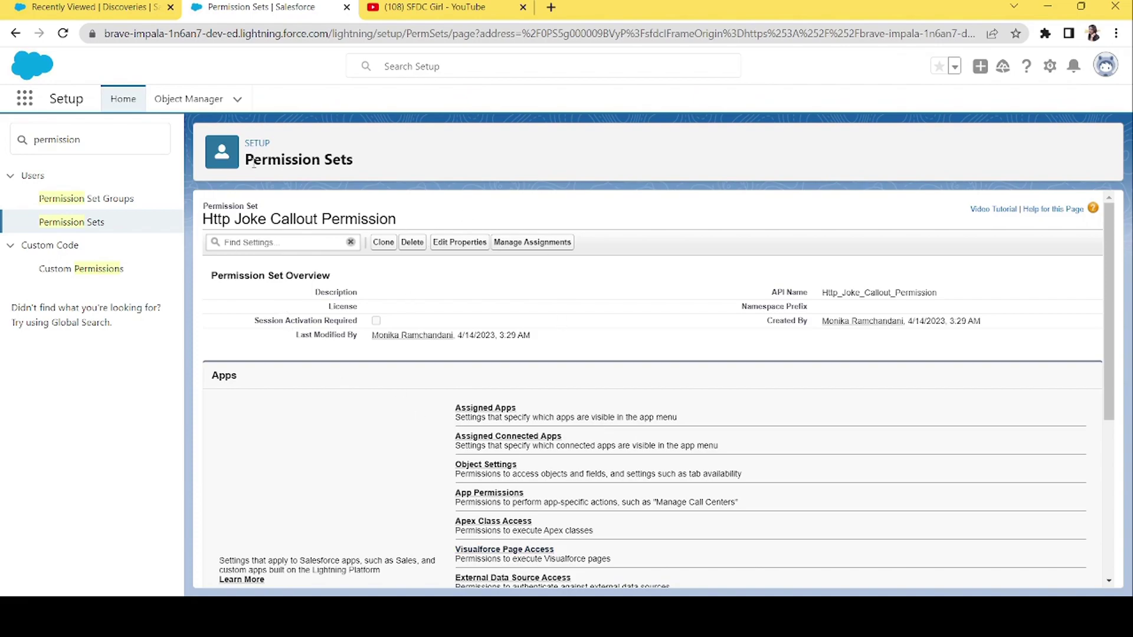
# Search the setup items for "named" and open the Named Credentials page
pyautogui.moveTo(98, 142); pyautogui.dragTo(3, 144)
pyautogui.press('BackSpace')
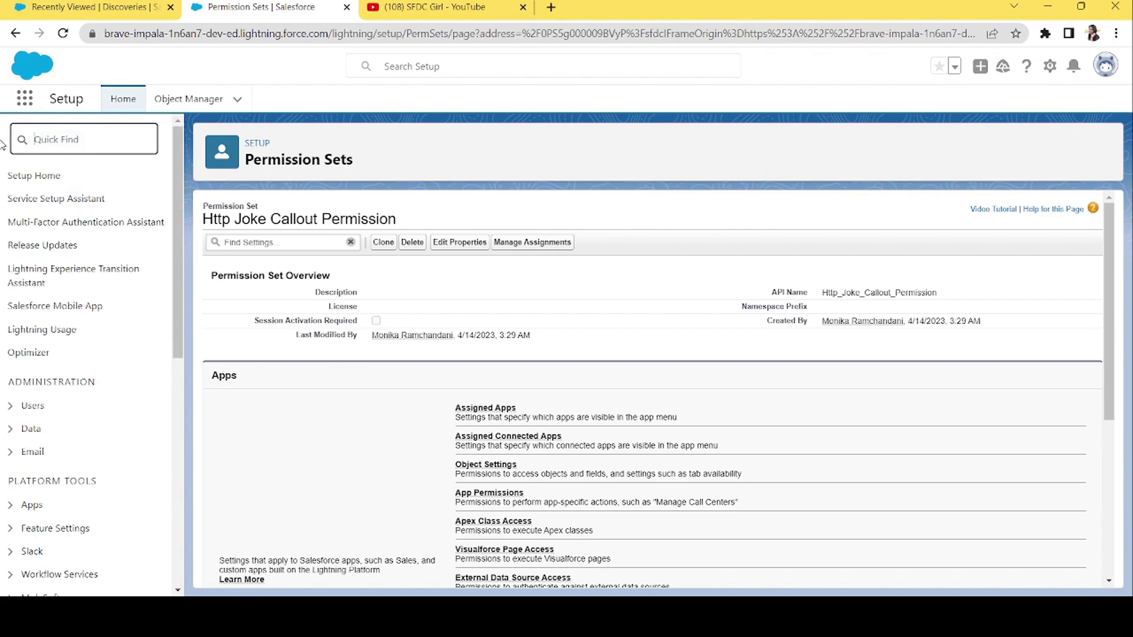
pyautogui.write('named')
pyautogui.click(74, 201)
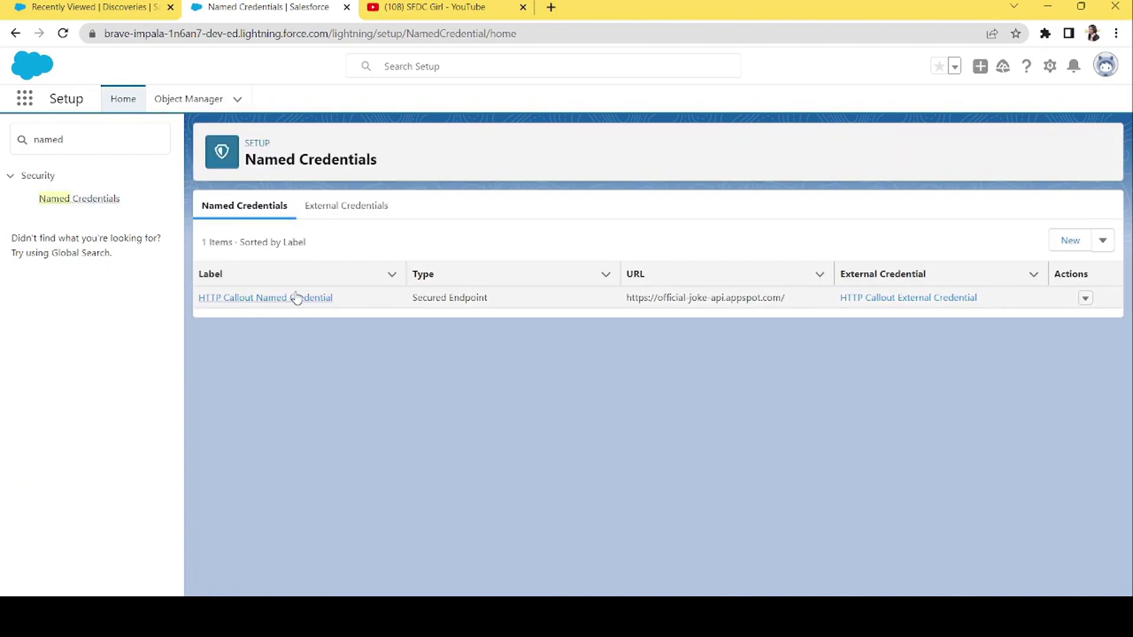
# Discard the blank new named credential form and show the list of external credentials
pyautogui.click(1073, 242)
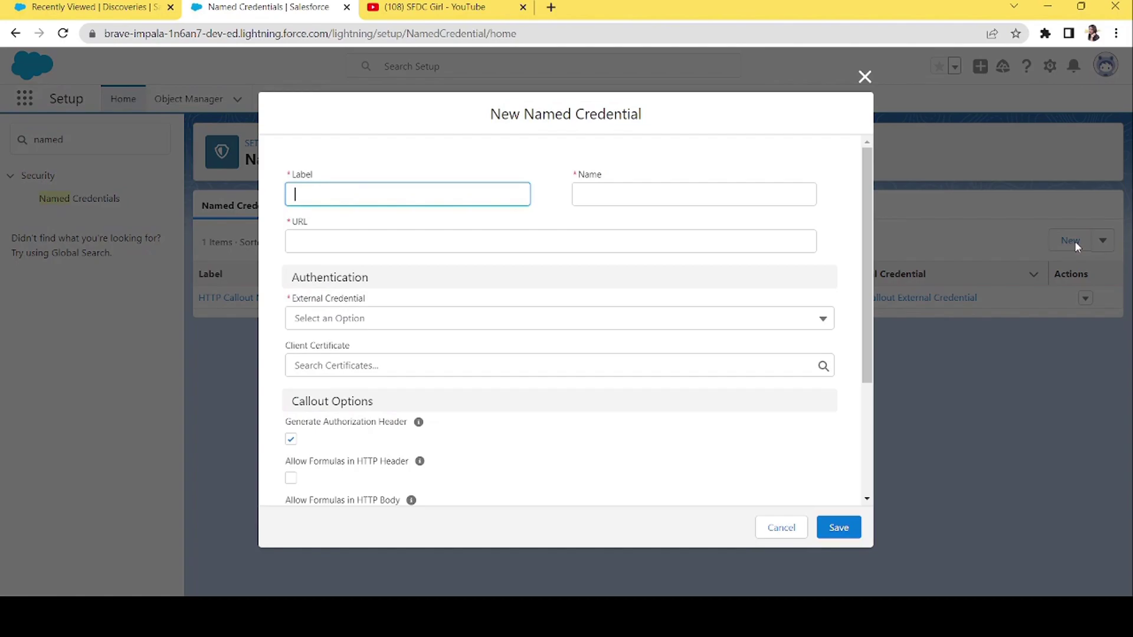
pyautogui.click(865, 77)
pyautogui.click(346, 213)
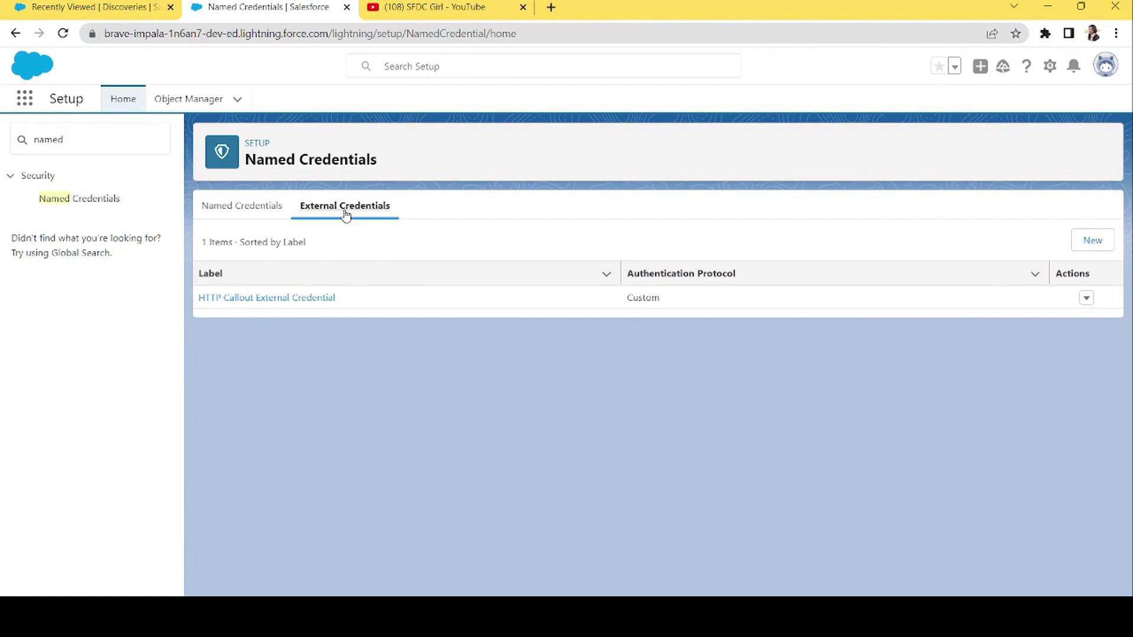
pyautogui.click(256, 206)
pyautogui.click(362, 219)
# Start a new external credential with Http Callout Joke External Credential as both its label and name
pyautogui.click(1101, 245)
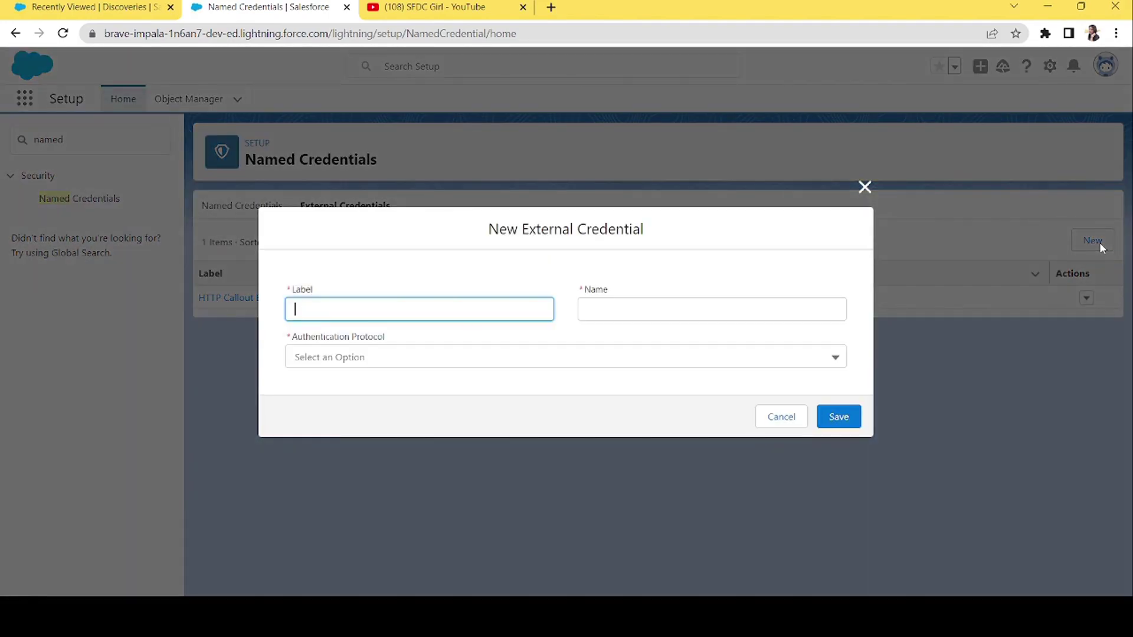
pyautogui.write('Http Callout')
pyautogui.write(' Jk')
pyautogui.write('oke External')
pyautogui.write(' Credential')
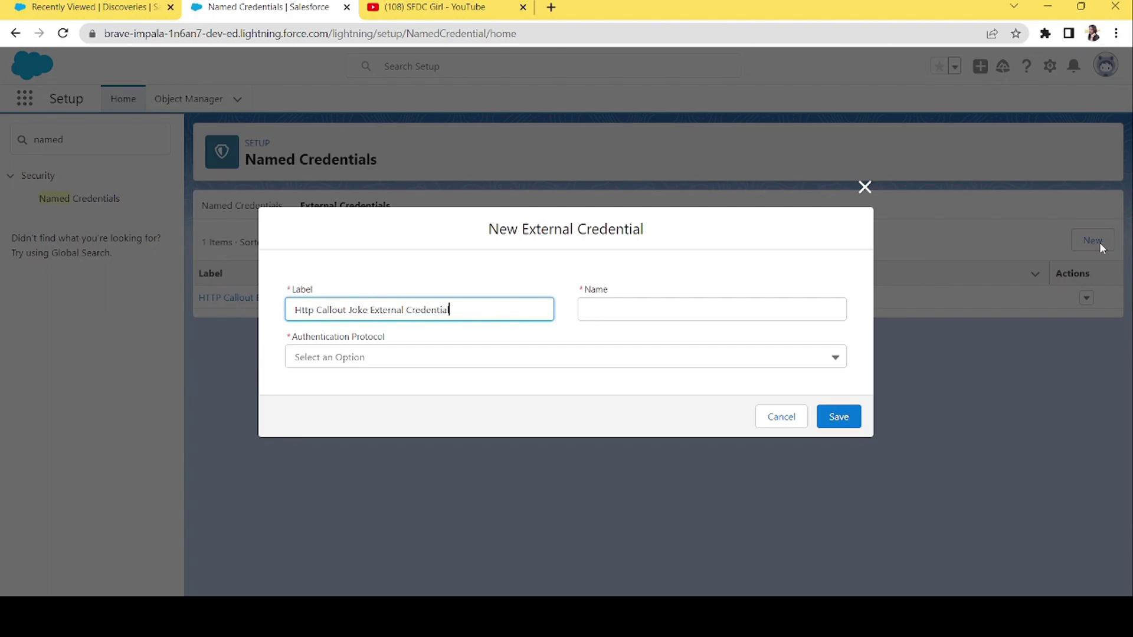
pyautogui.press('Tab')
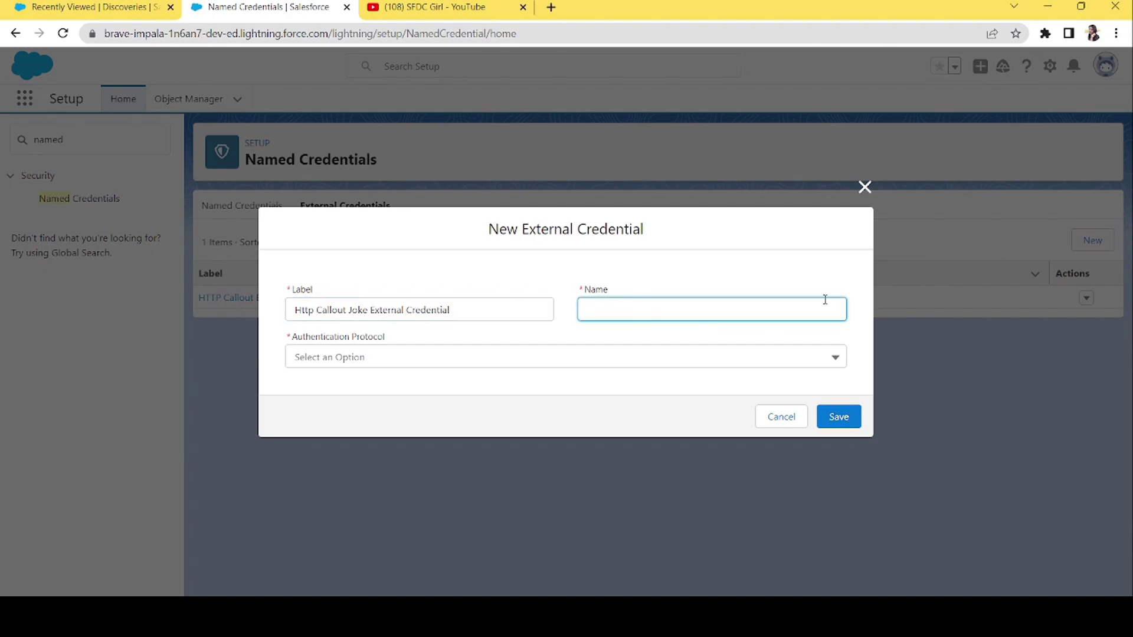
pyautogui.hotkey('shift', 'Tab')
pyautogui.hotkey('ctrl', 'c')
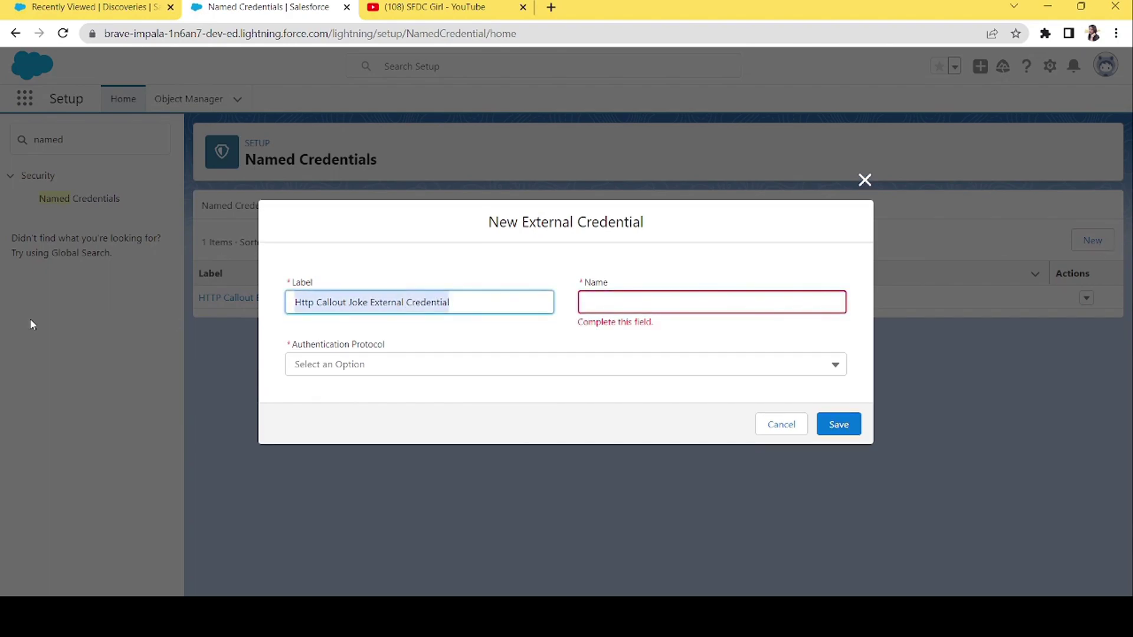
pyautogui.press('Tab')
pyautogui.hotkey('ctrl', 'v')
pyautogui.click(484, 347)
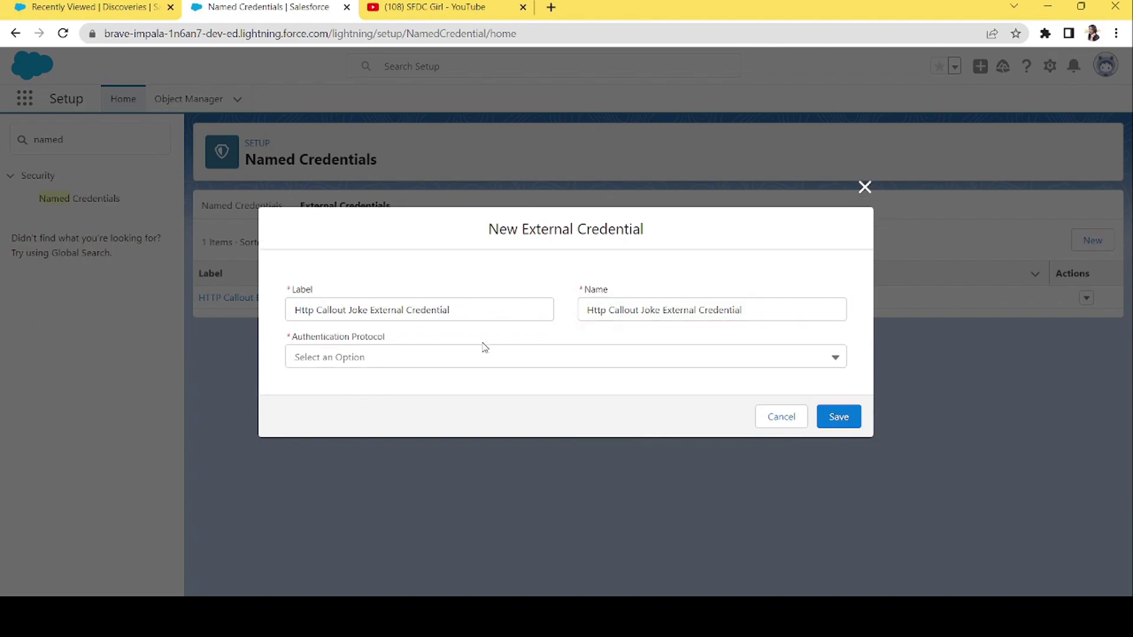
# Set the authentication protocol to Custom and try to save the external credential
pyautogui.click(387, 354)
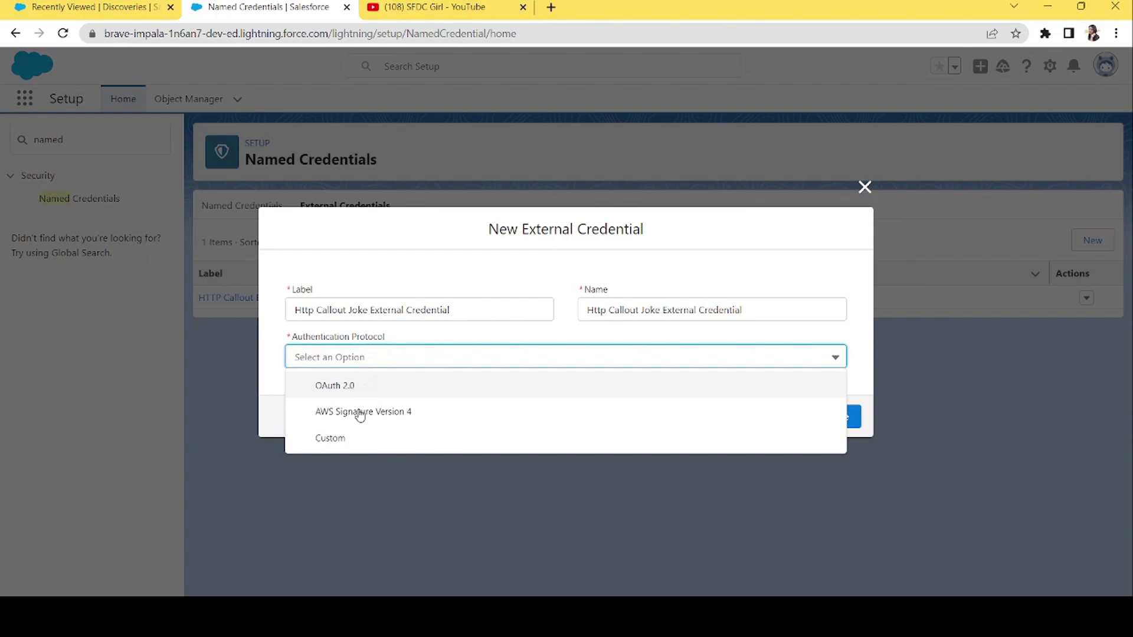
pyautogui.click(348, 439)
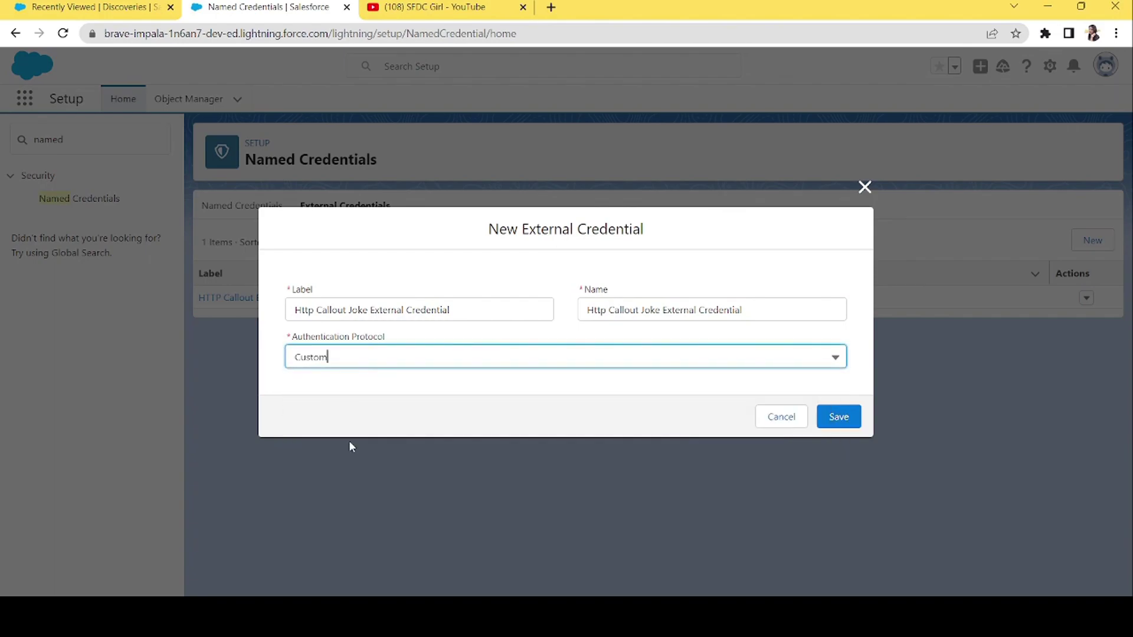
pyautogui.click(842, 420)
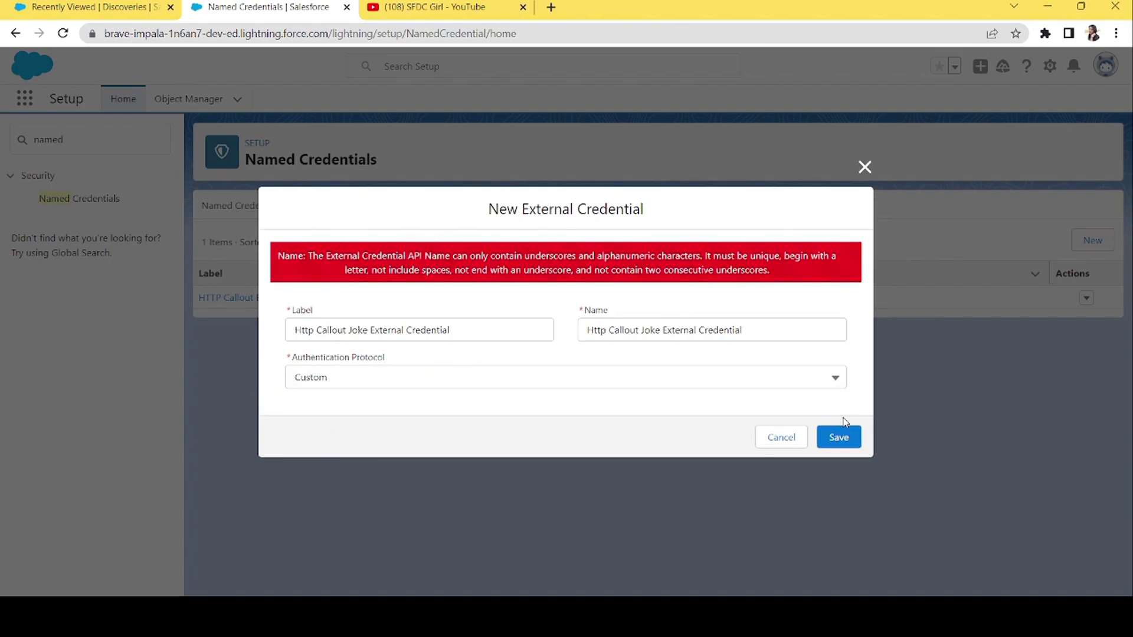
# Remove the spaces so the external credential's name reads HttpCalloutJokeExternalCredential, and save it
pyautogui.click(606, 329)
pyautogui.press('BackSpace')
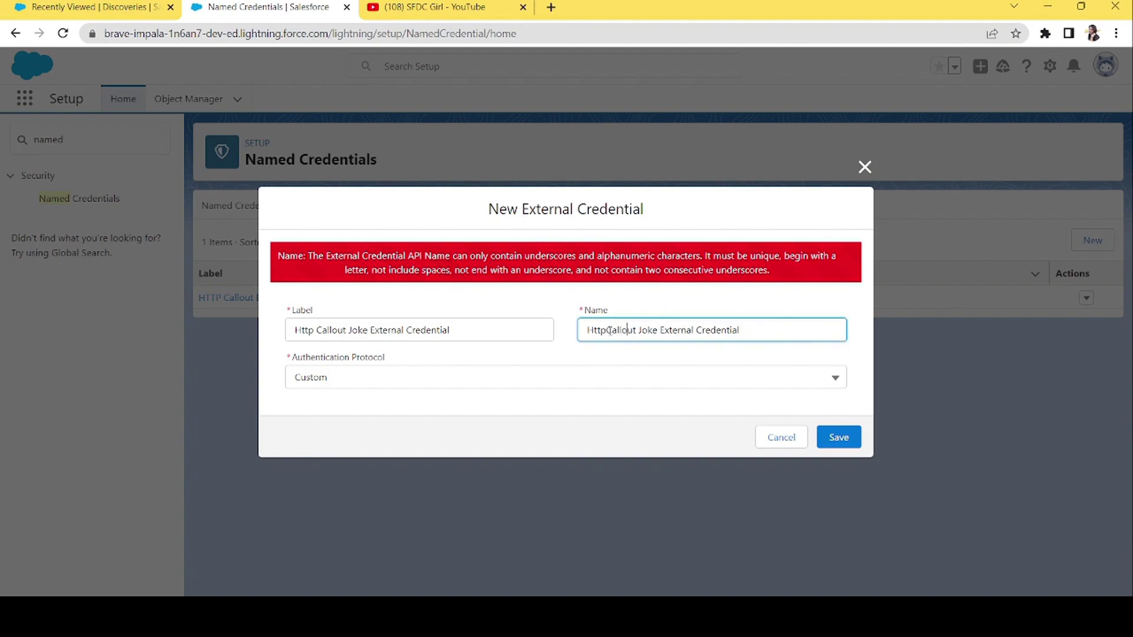
pyautogui.press('BackSpace')
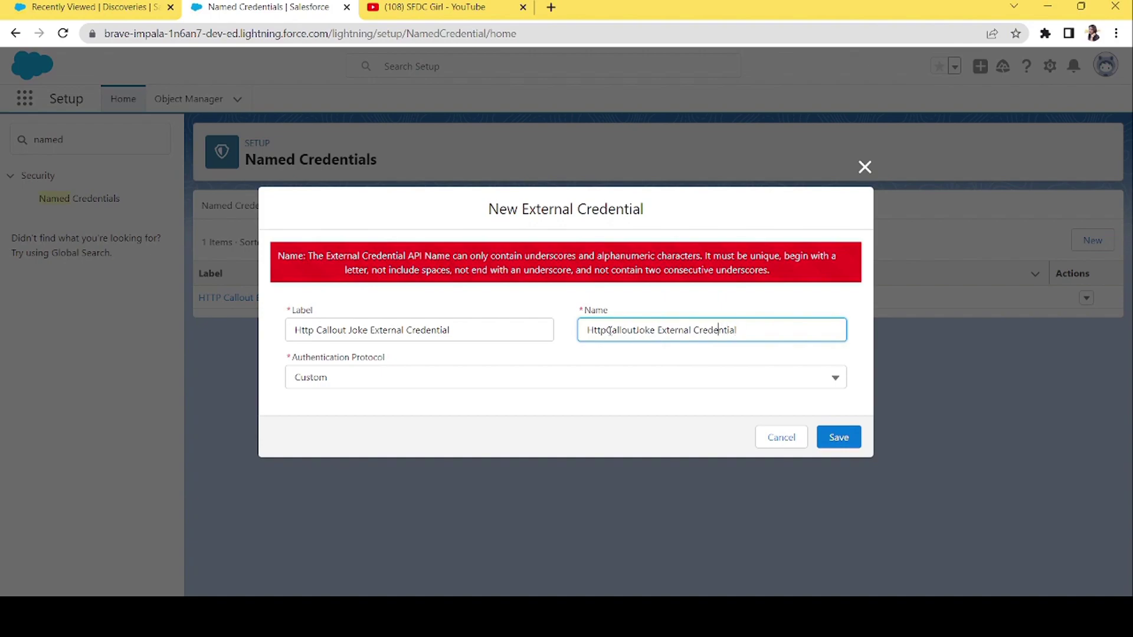
pyautogui.press('BackSpace')
pyautogui.click(657, 329)
pyautogui.press('BackSpace')
pyautogui.click(838, 437)
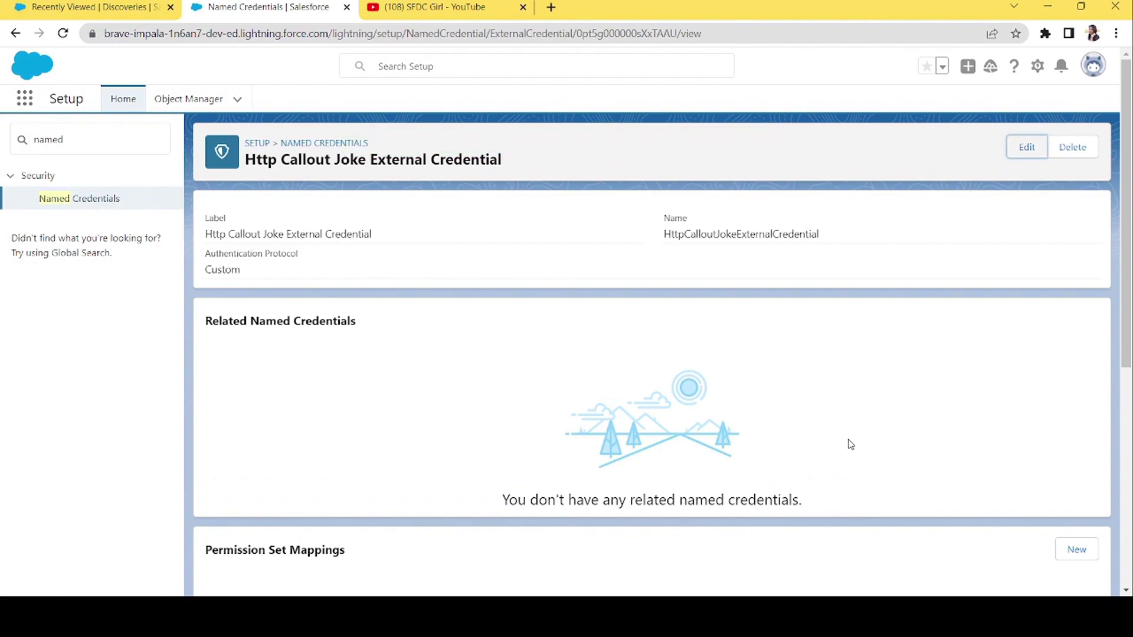
pyautogui.press('BackSpace')
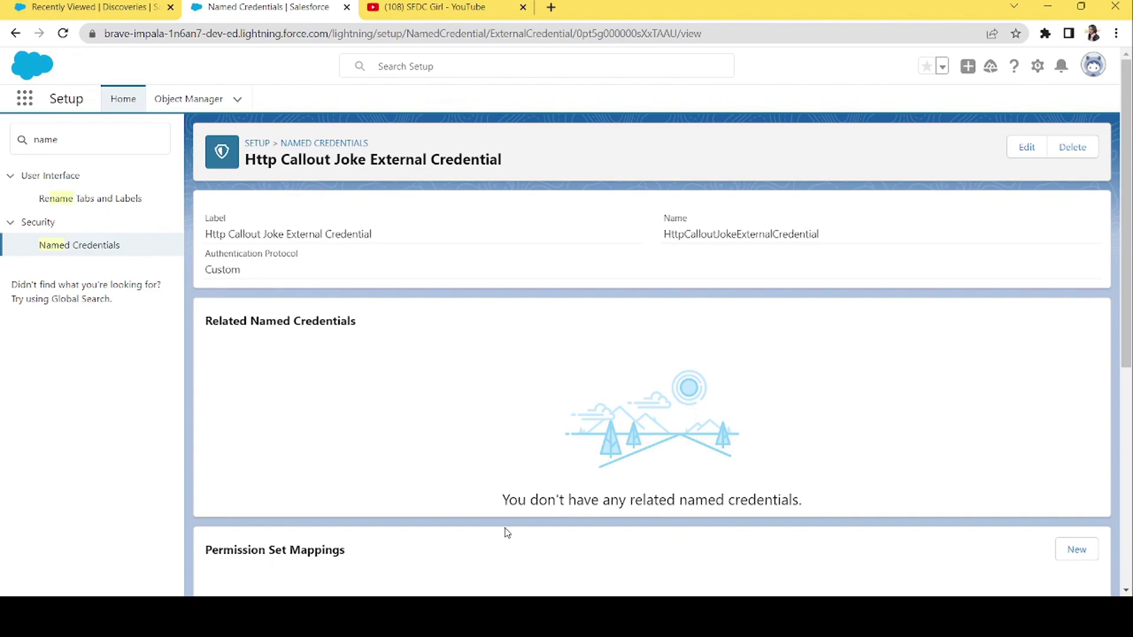
# Add and save a permission set mapping to Http Joke Callout Permission on the external credential
pyautogui.moveTo(1123, 293); pyautogui.dragTo(1123, 449)
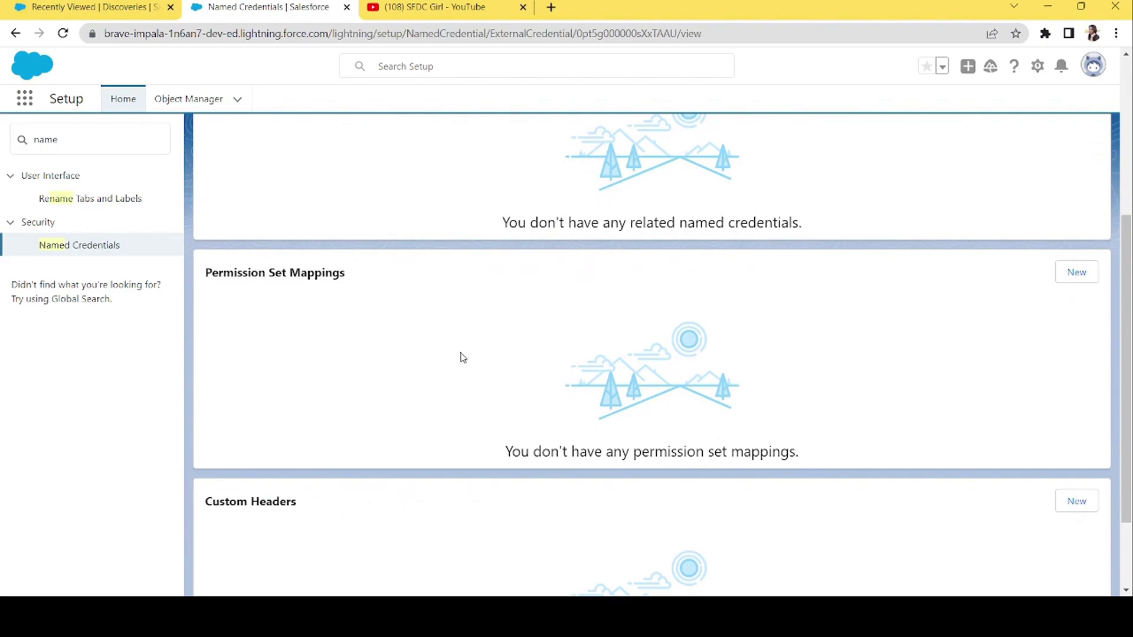
pyautogui.click(1073, 274)
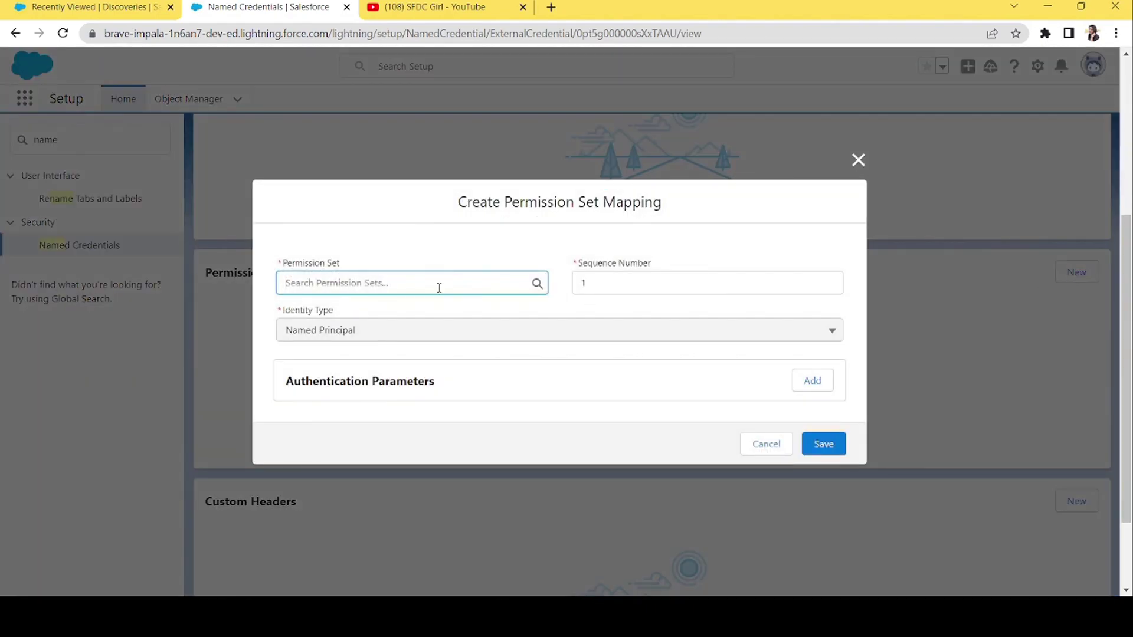
pyautogui.click(439, 288)
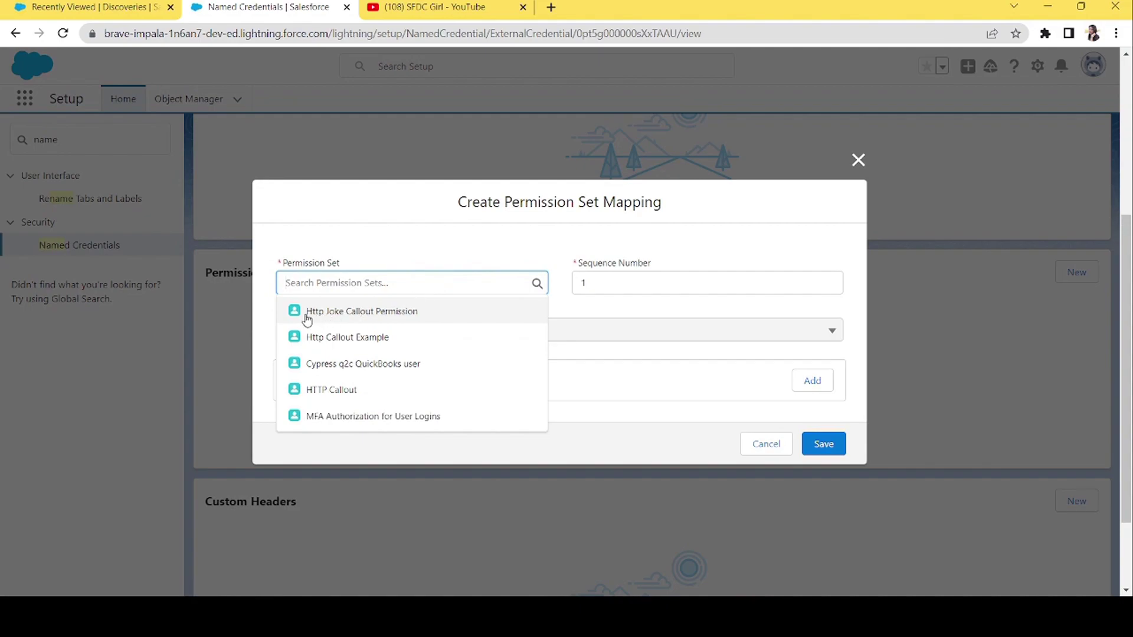
pyautogui.click(364, 314)
pyautogui.click(383, 308)
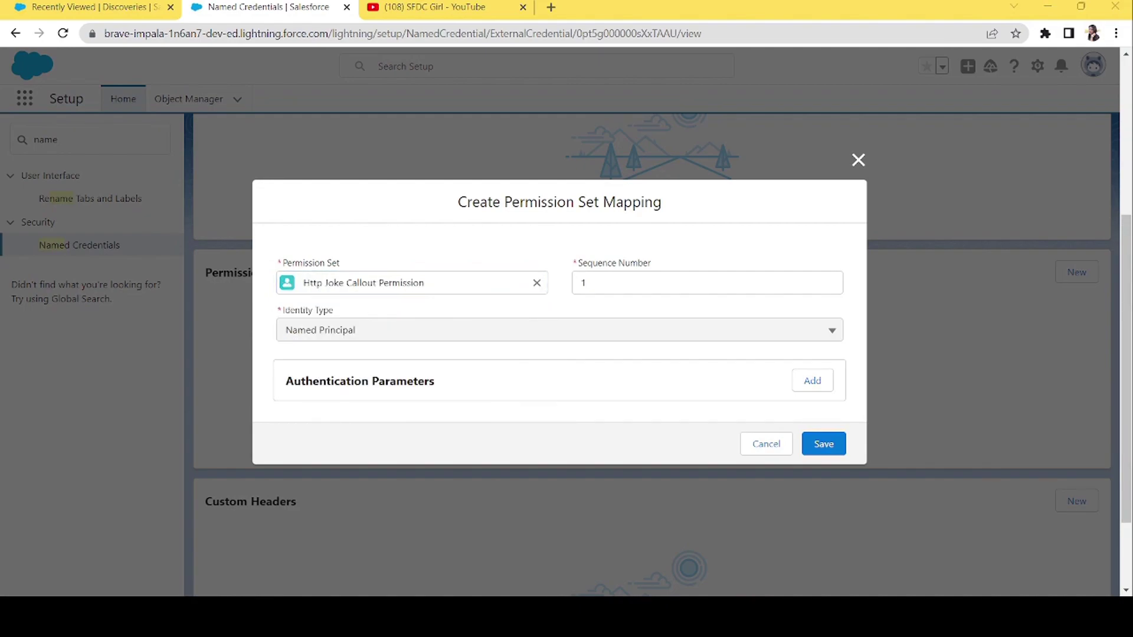
pyautogui.click(833, 450)
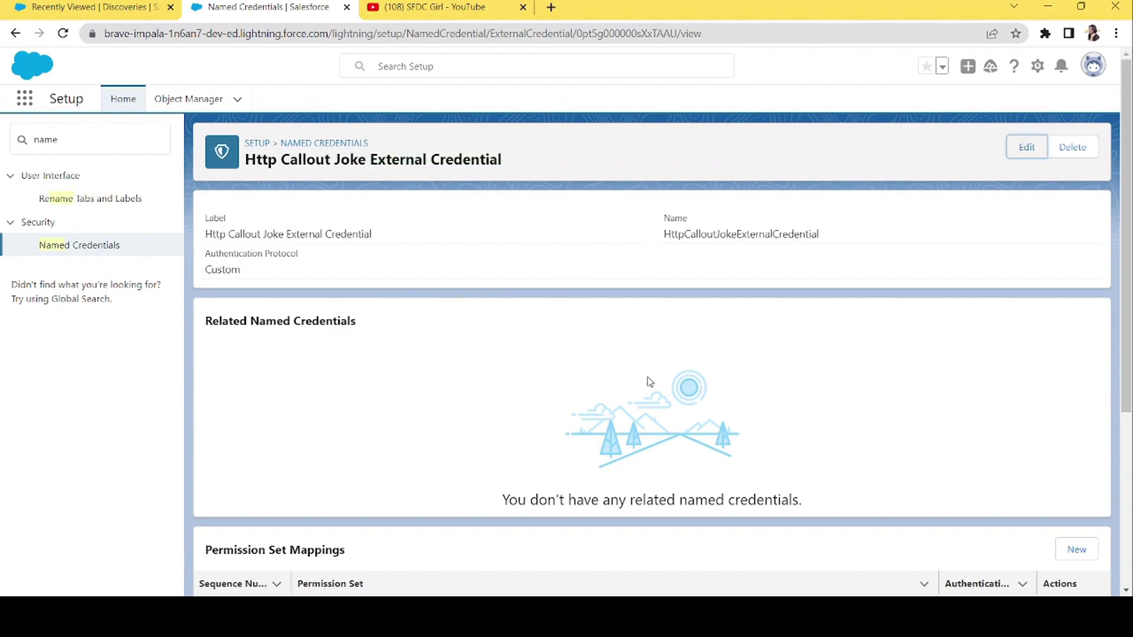
# Return to Permission Sets and open the assignment management of Http Joke Callout Permission
pyautogui.doubleClick(71, 146)
pyautogui.write('permission')
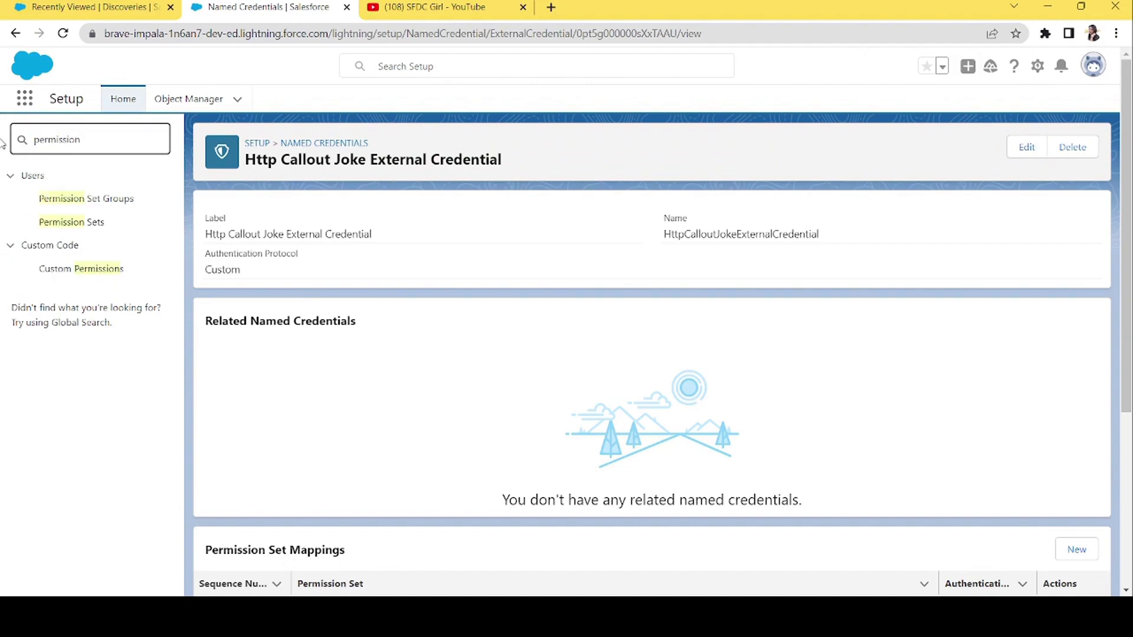
pyautogui.click(98, 224)
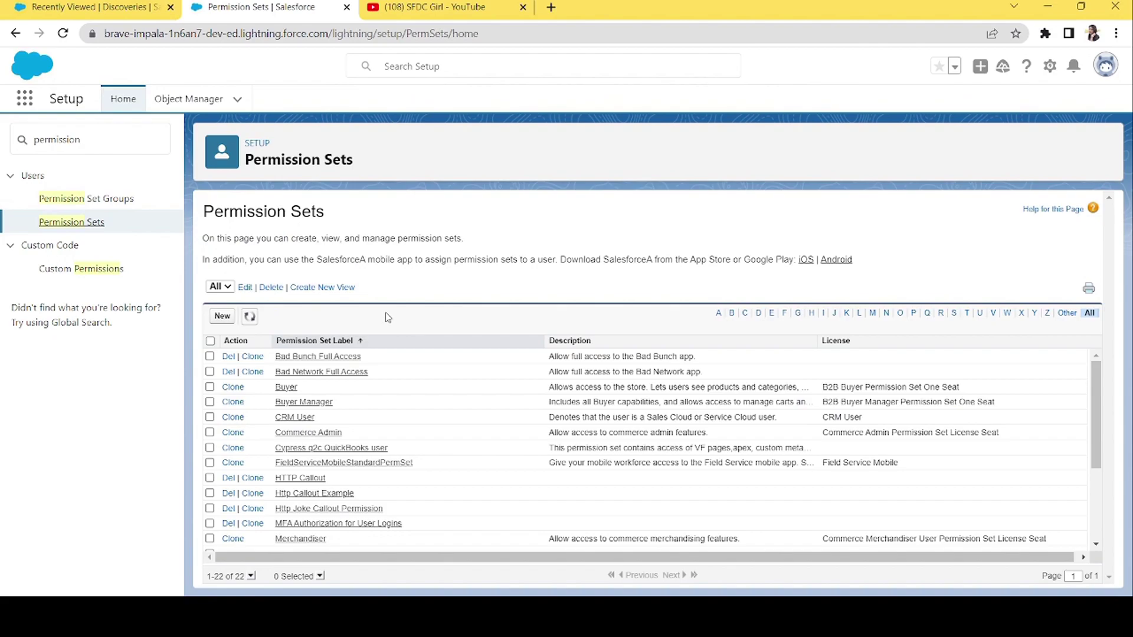
pyautogui.click(355, 510)
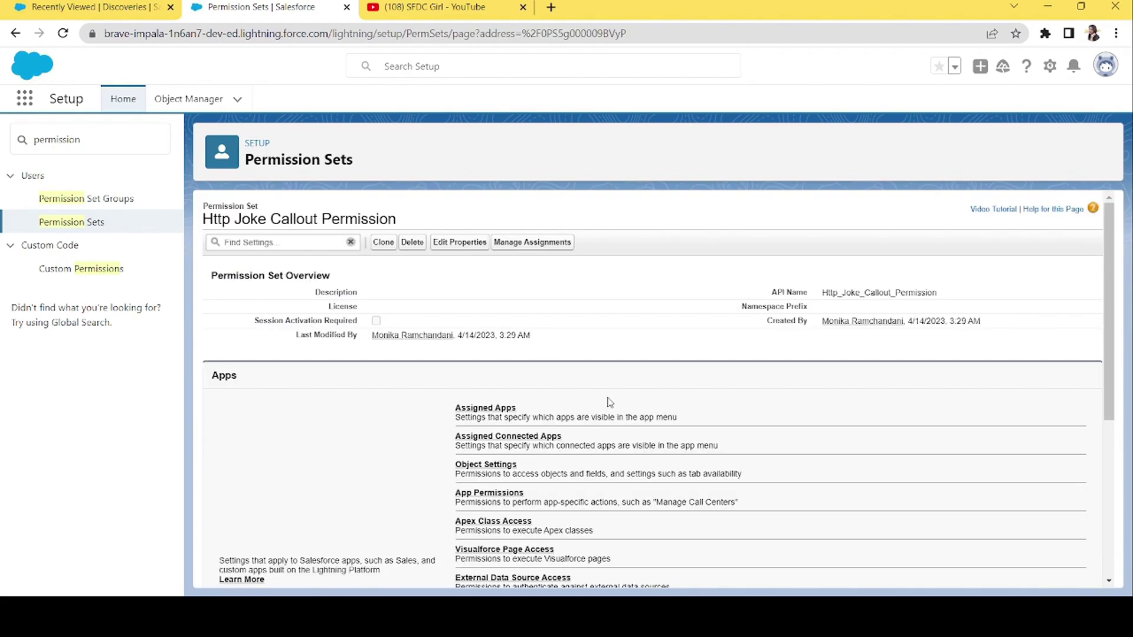
pyautogui.click(547, 242)
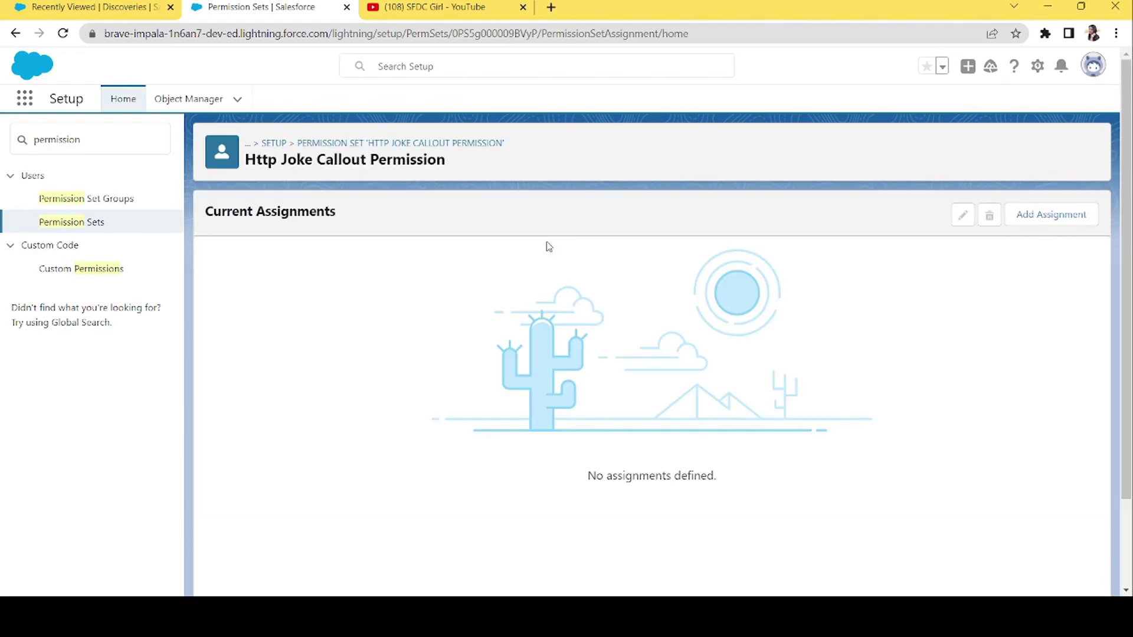
# Assign Http Joke Callout Permission to the first user in the recently viewed list, with no expiration date
pyautogui.click(1040, 215)
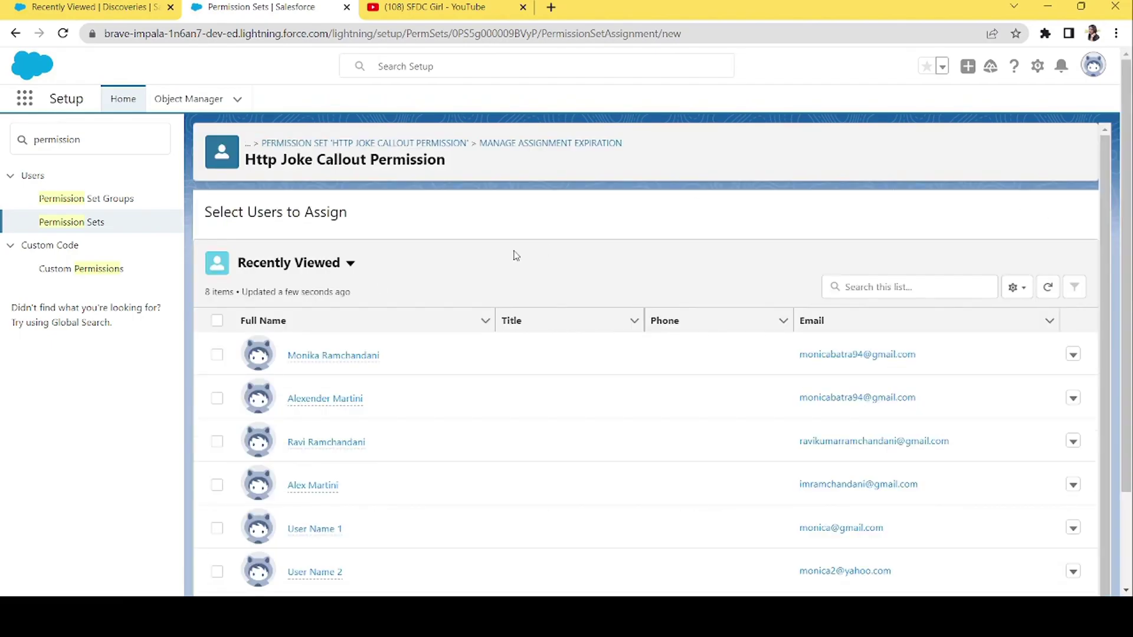
pyautogui.click(217, 356)
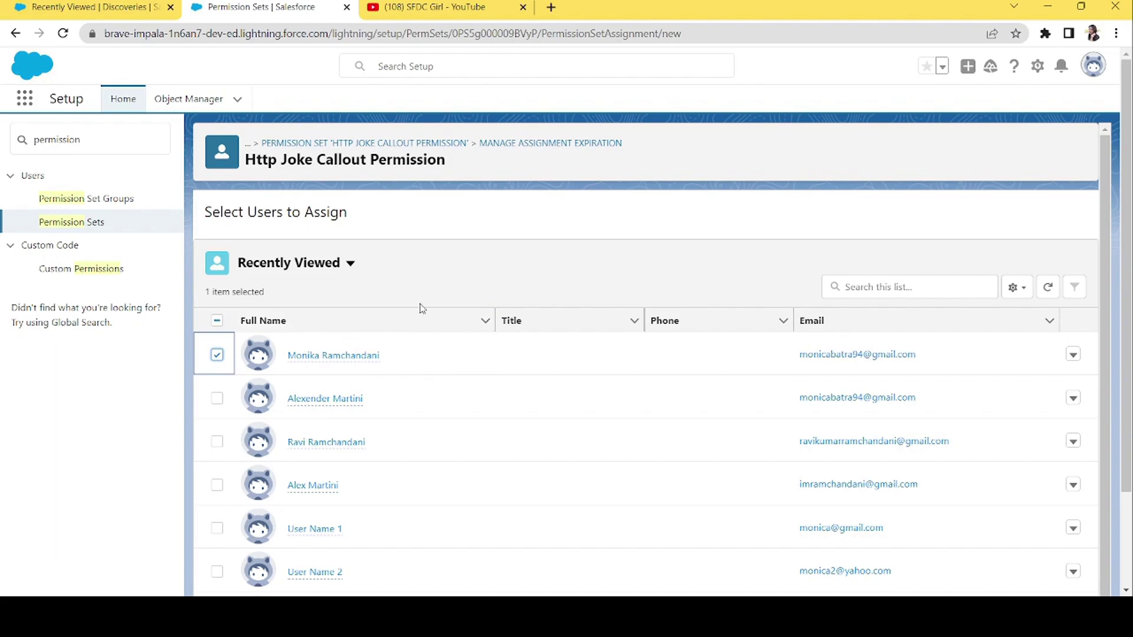
pyautogui.scroll(-1, 1124, 307)
pyautogui.scroll(-3, 650, 413)
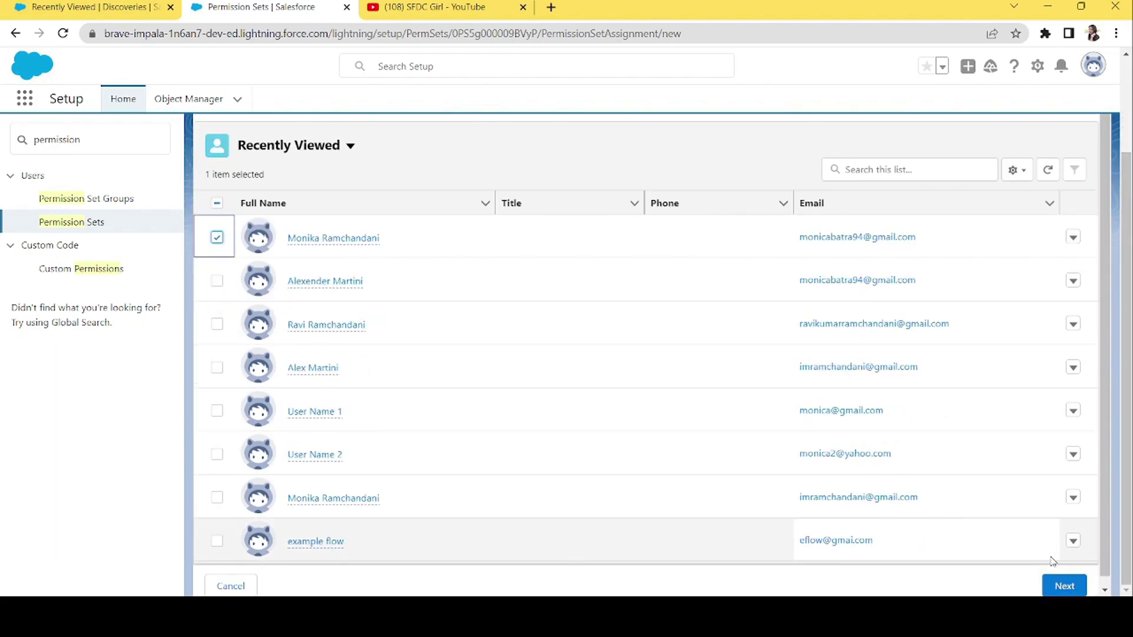
pyautogui.click(1057, 585)
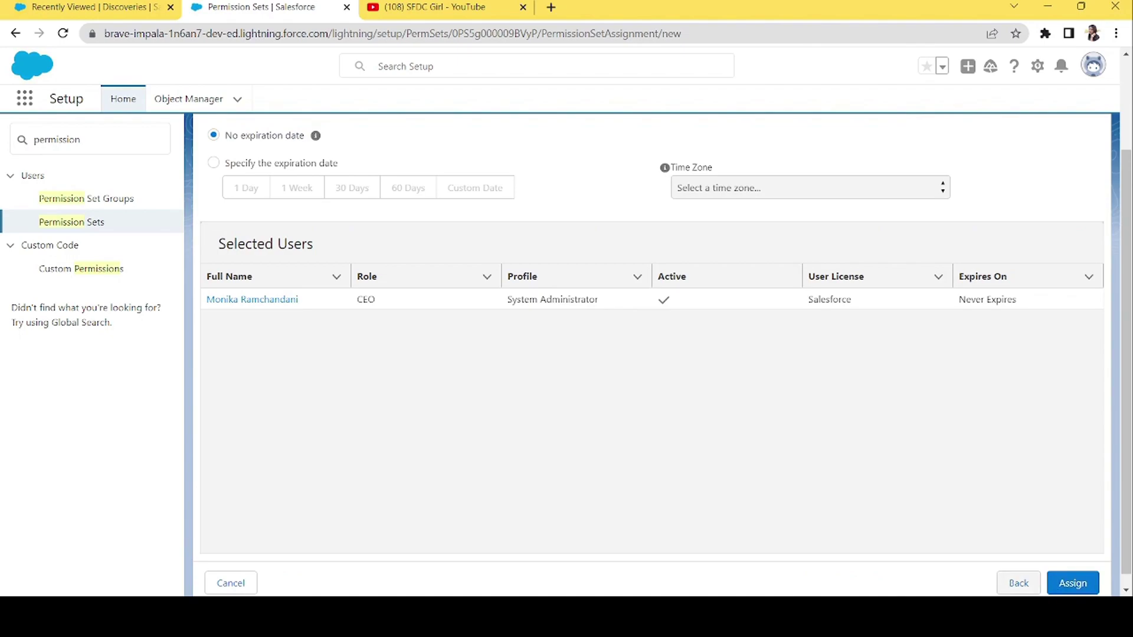
pyautogui.click(1072, 584)
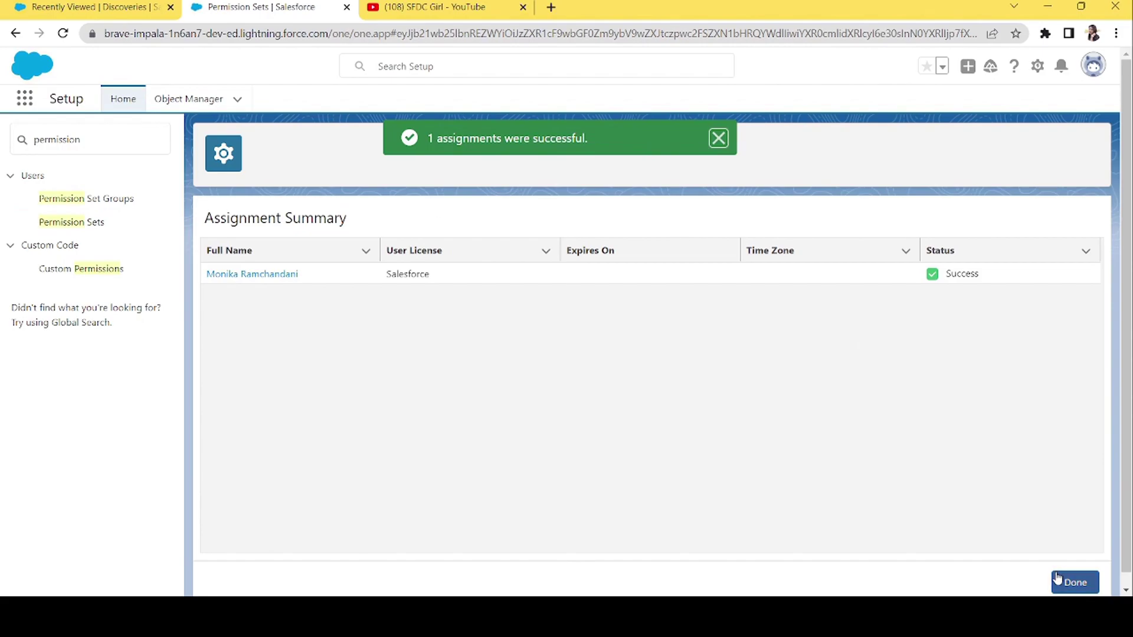
pyautogui.click(1073, 582)
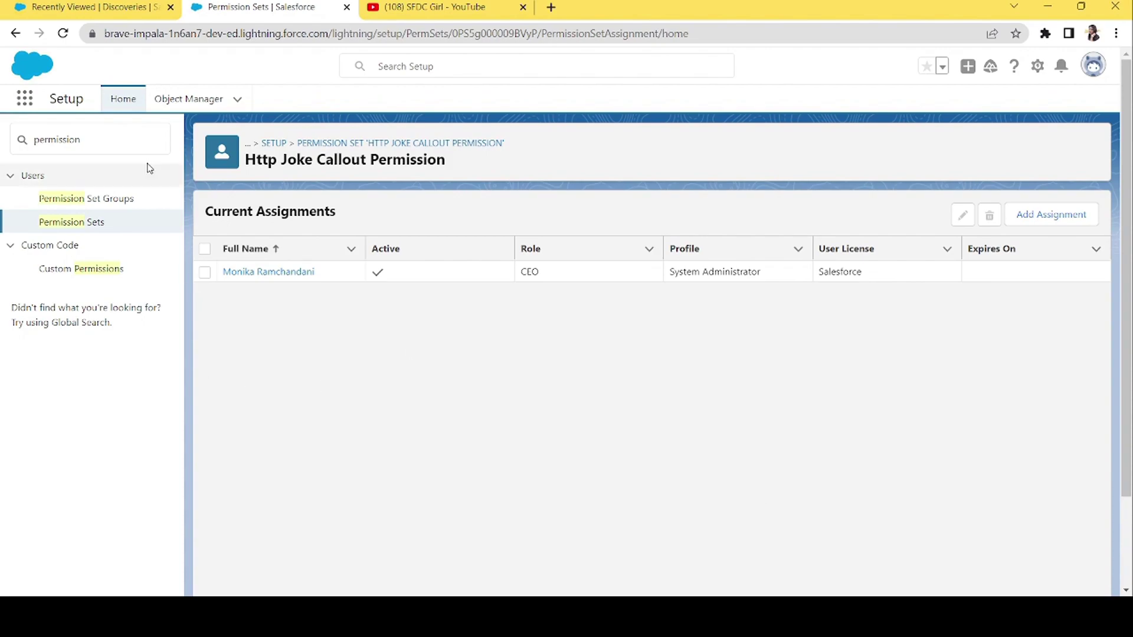
# Search Setup for "named", open Named Credentials and start a new named credential
pyautogui.doubleClick(100, 146)
pyautogui.write('named')
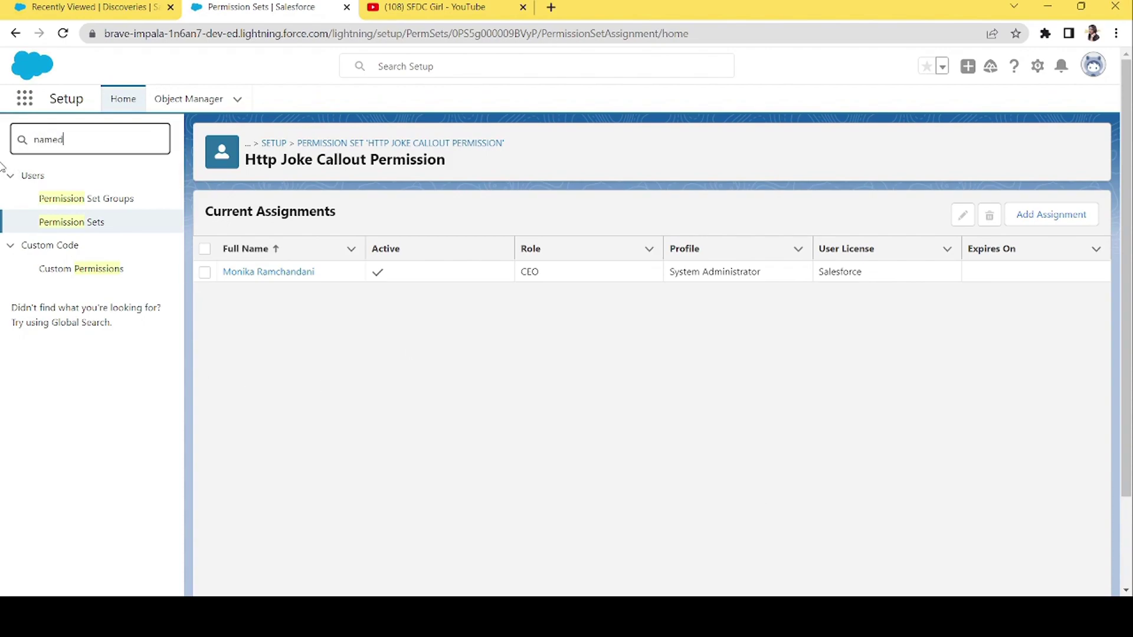
pyautogui.click(90, 202)
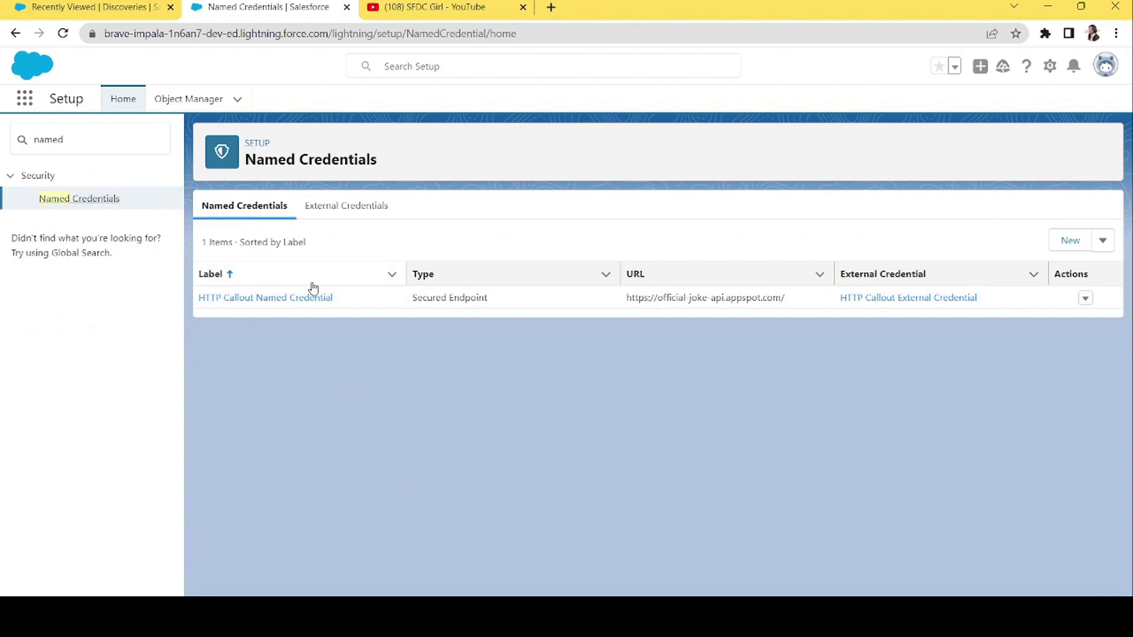
pyautogui.click(1070, 241)
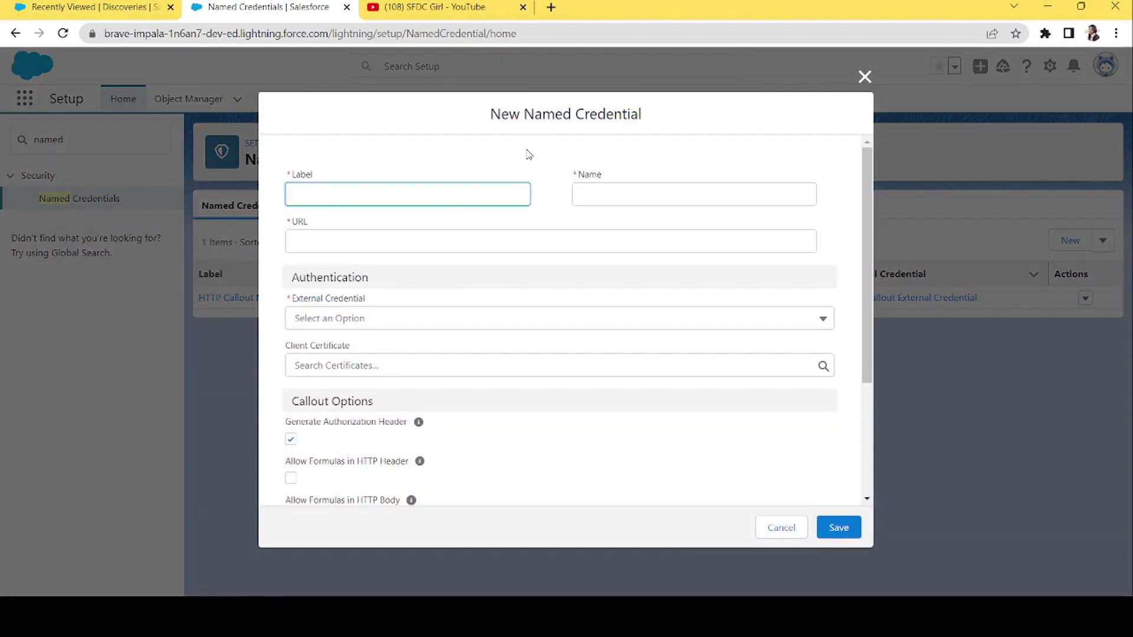
# Label the named credential Http Joke Callout Named Credential and set its name to HttpJokeCalloutNamedCredential, without spaces
pyautogui.write('Http Joke Callout Named Credential')
pyautogui.press('Tab')
pyautogui.tripleClick(462, 199)
pyautogui.hotkey('ctrl', 'c')
pyautogui.click(635, 194)
pyautogui.hotkey('ctrl', 'v')
pyautogui.click(607, 196)
pyautogui.press('BackSpace')
pyautogui.press('Delete')
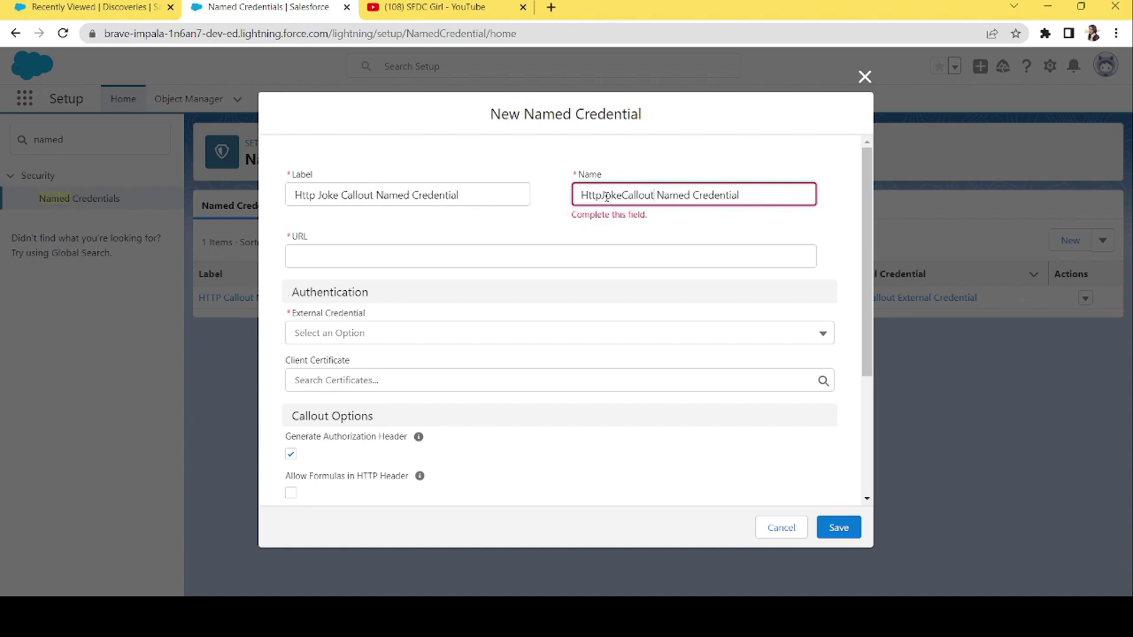
pyautogui.press('BackSpace')
pyautogui.press('BackSpace')
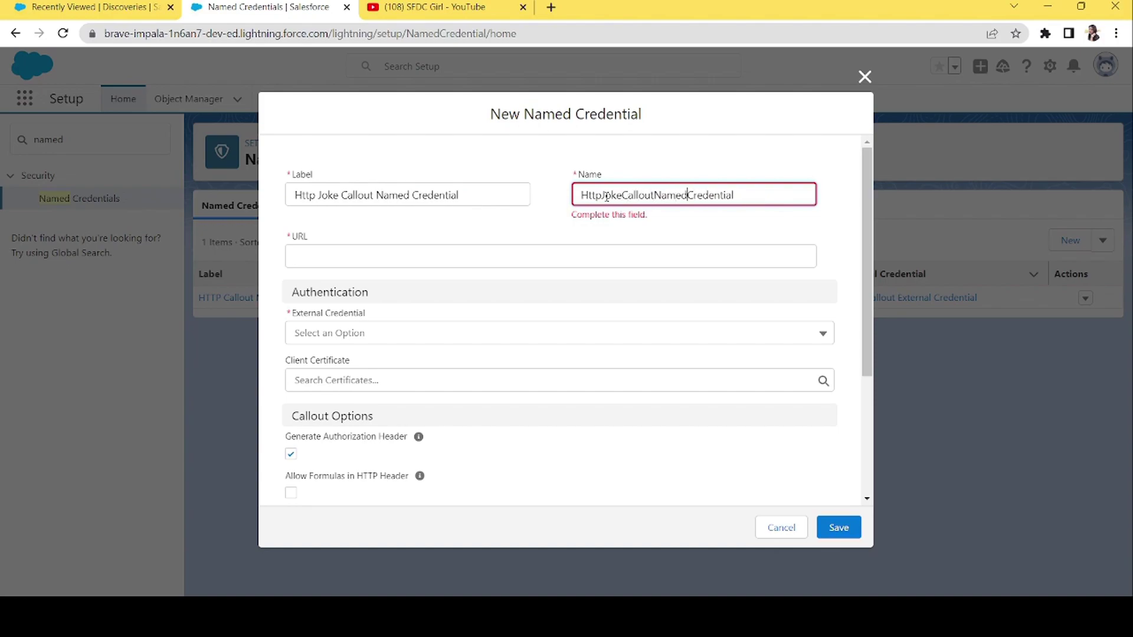
pyautogui.click(404, 244)
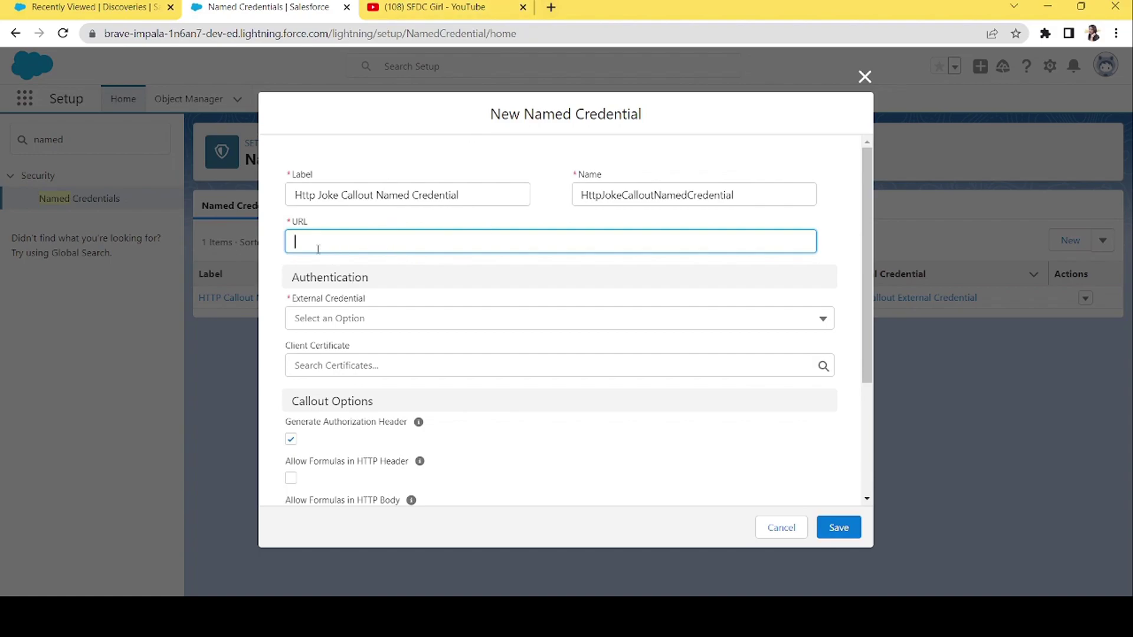
pyautogui.click(553, 7)
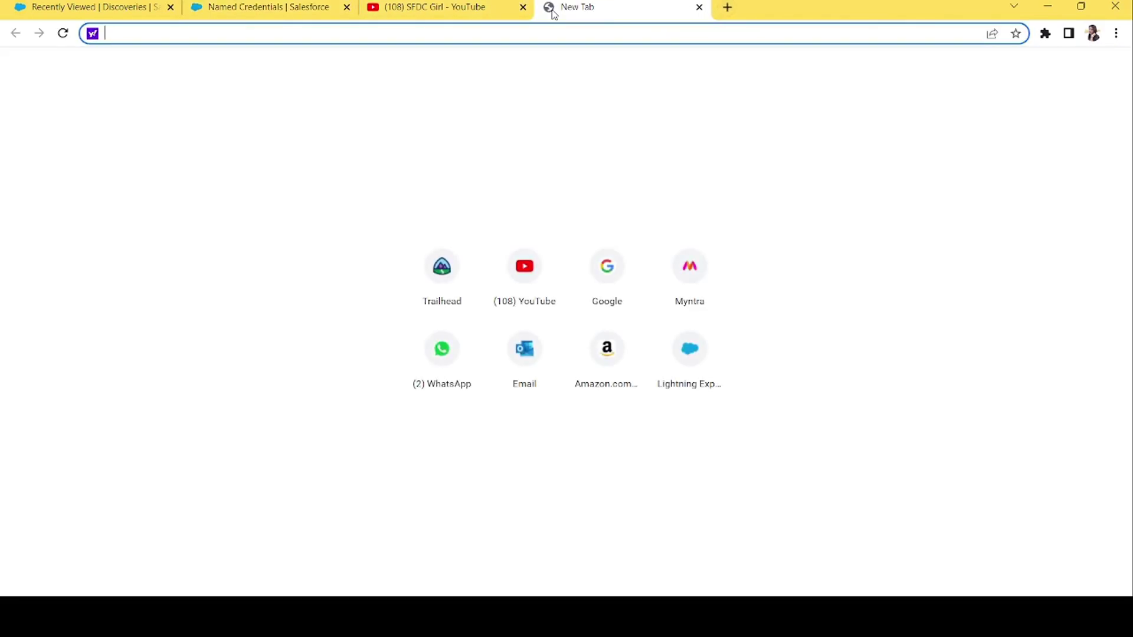
pyautogui.write('official-joke-api.appspot.com')
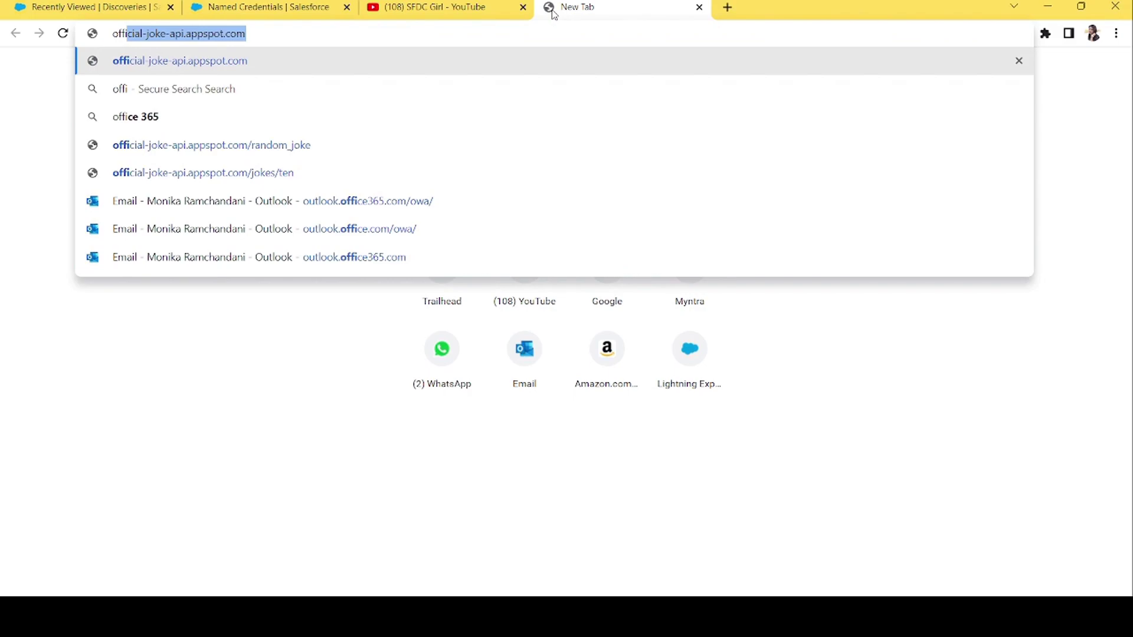
pyautogui.press('Right')
pyautogui.press('Return')
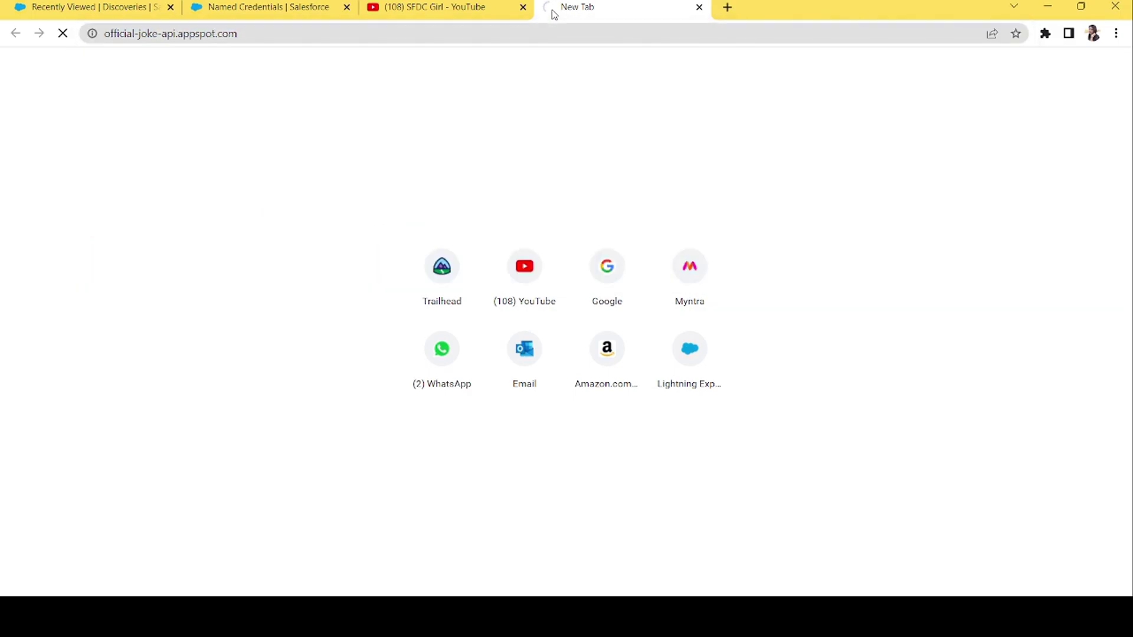
pyautogui.click(322, 35)
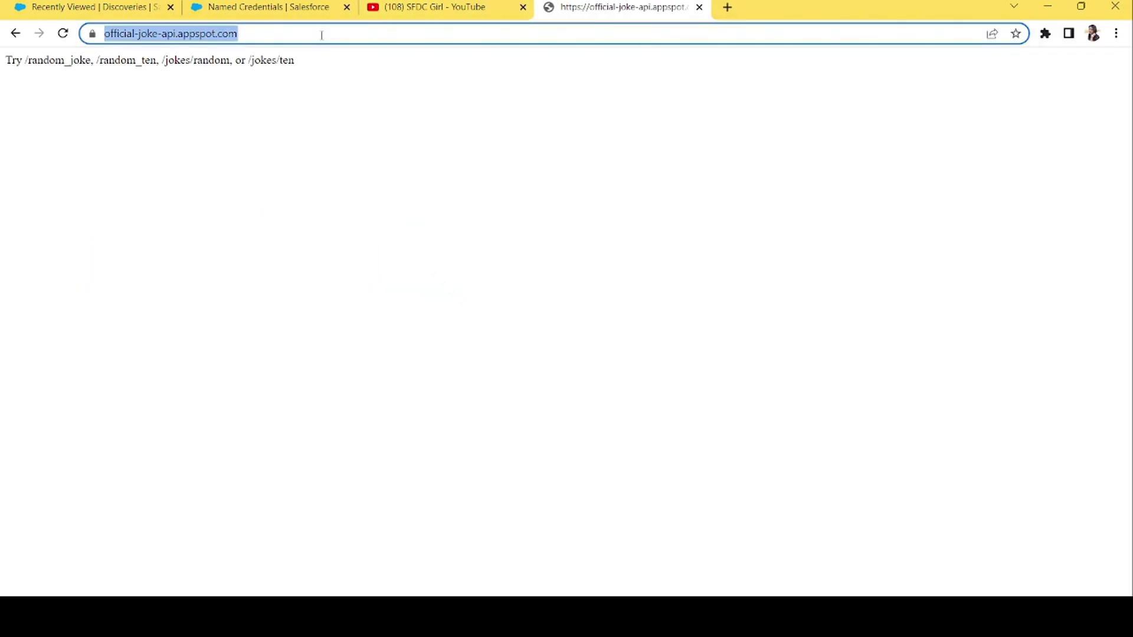
pyautogui.click(321, 35)
pyautogui.hotkey('ctrl', 'a')
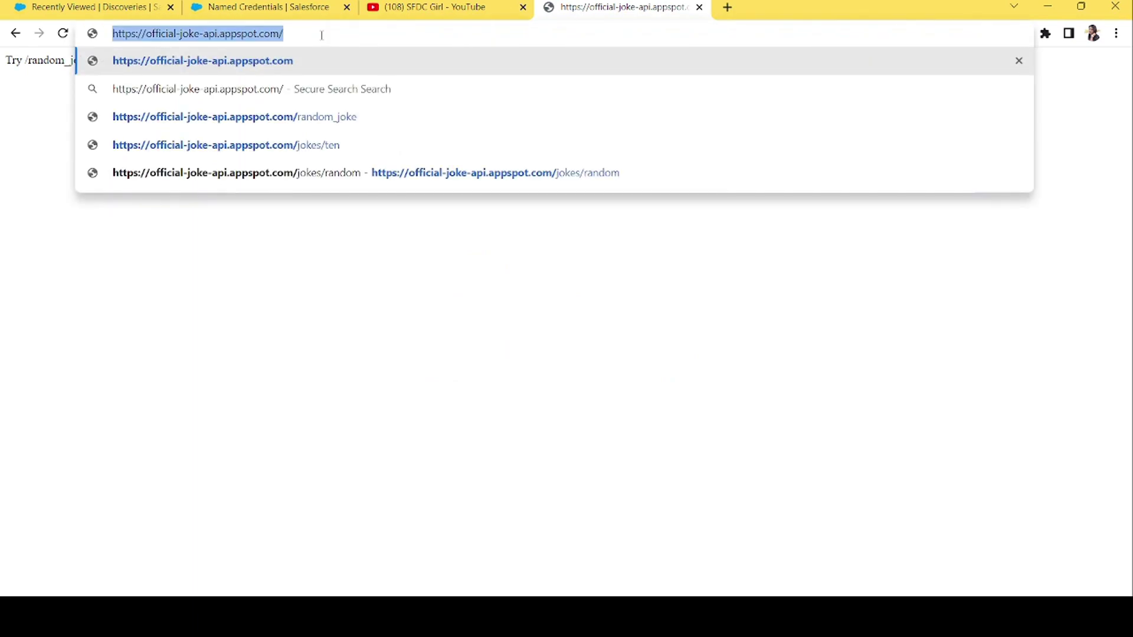
pyautogui.click(268, 7)
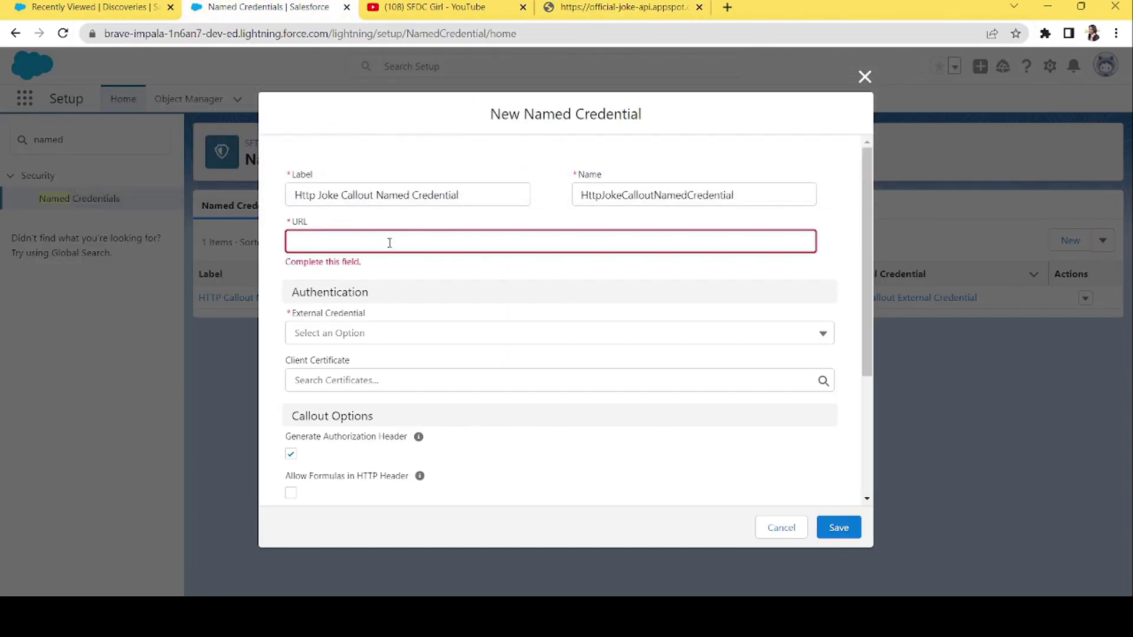
pyautogui.hotkey('ctrl', 'v')
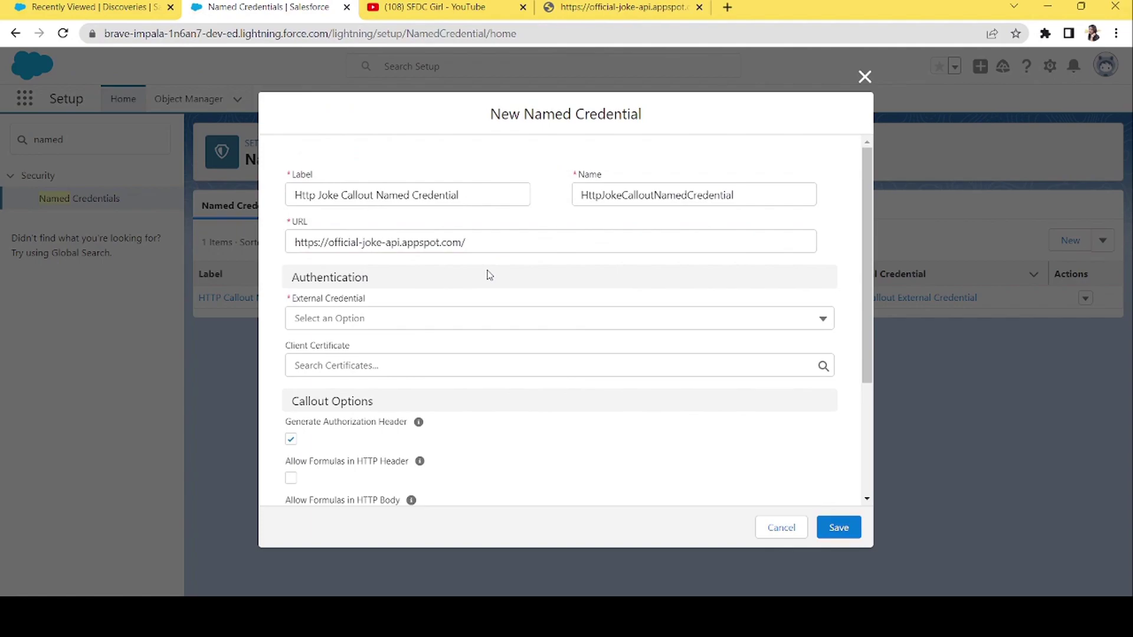
# Link the named credential to Http Callout Joke External Credential and save it
pyautogui.click(391, 317)
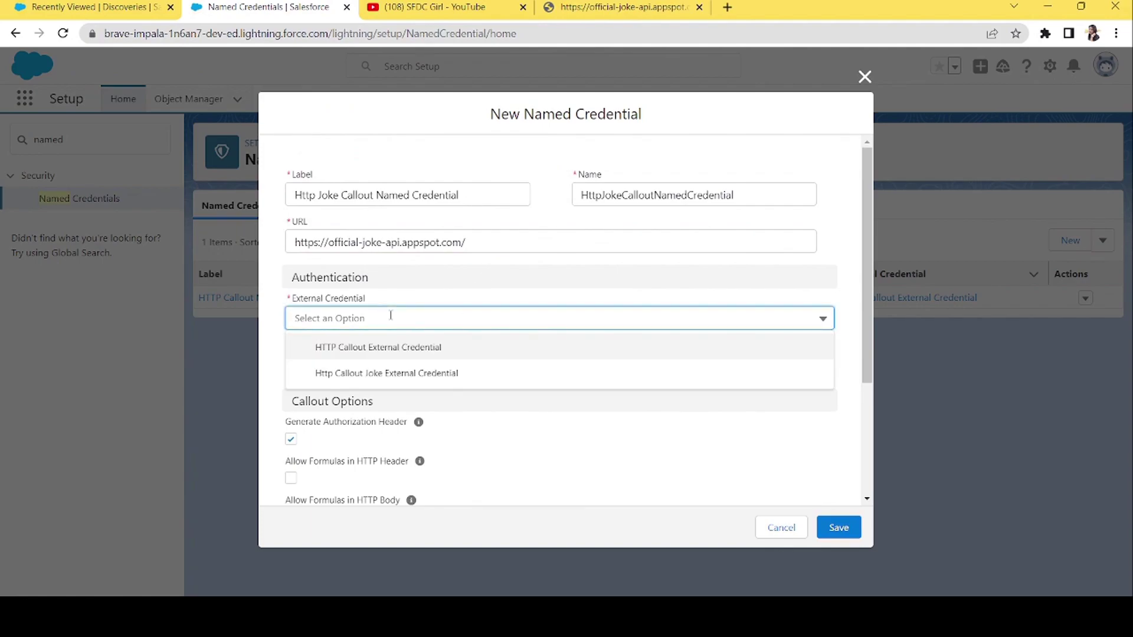
pyautogui.click(361, 373)
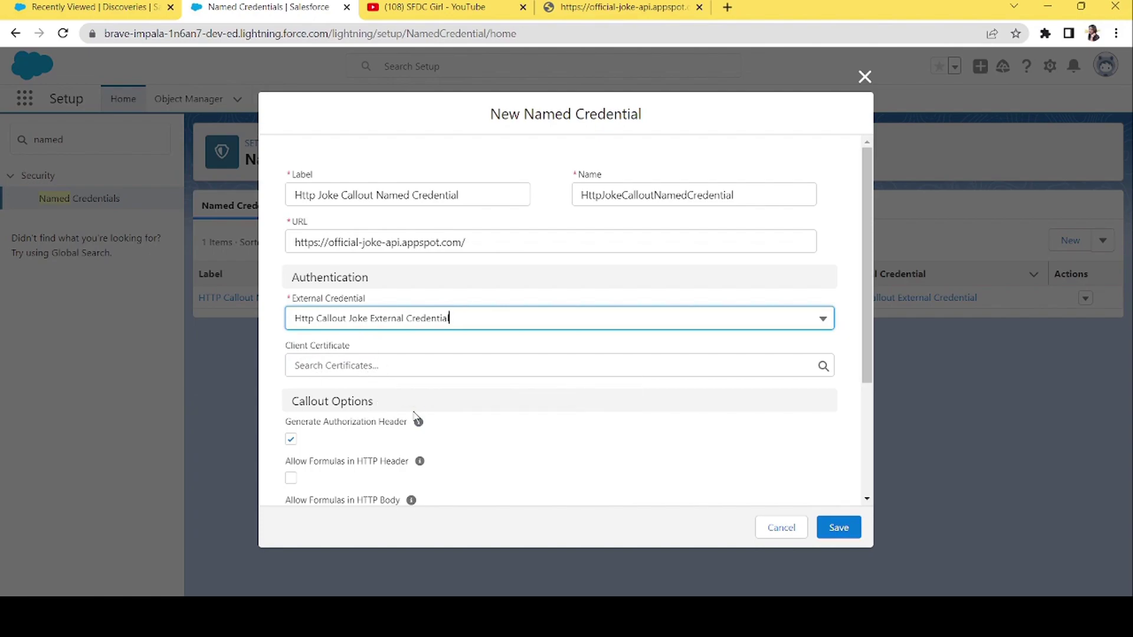
pyautogui.moveTo(868, 364); pyautogui.dragTo(867, 500)
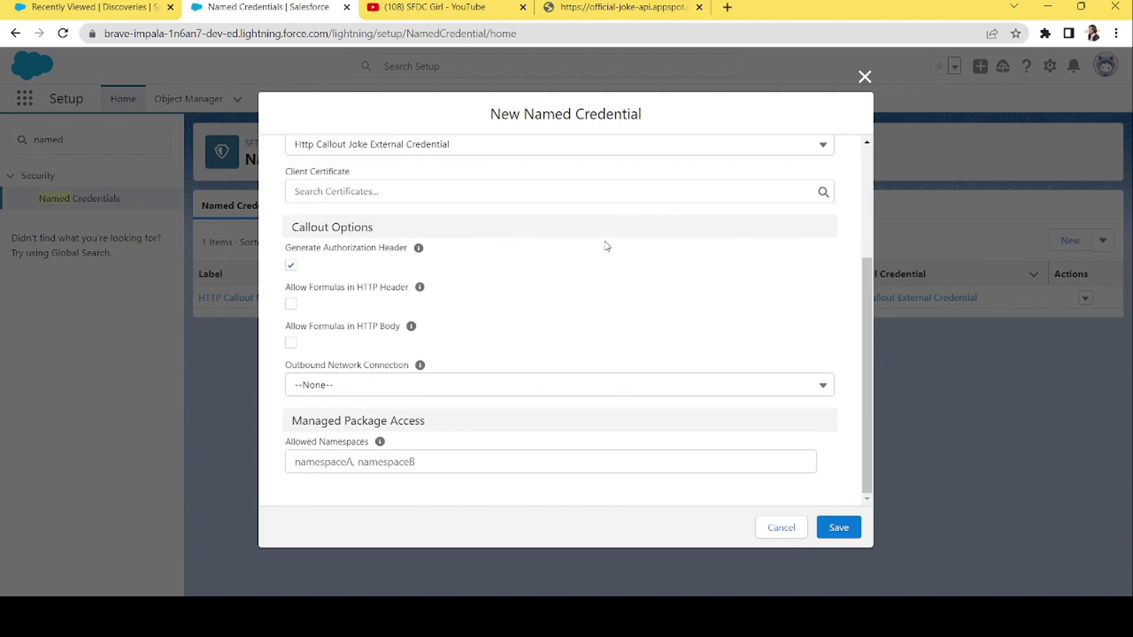
pyautogui.moveTo(420, 367)
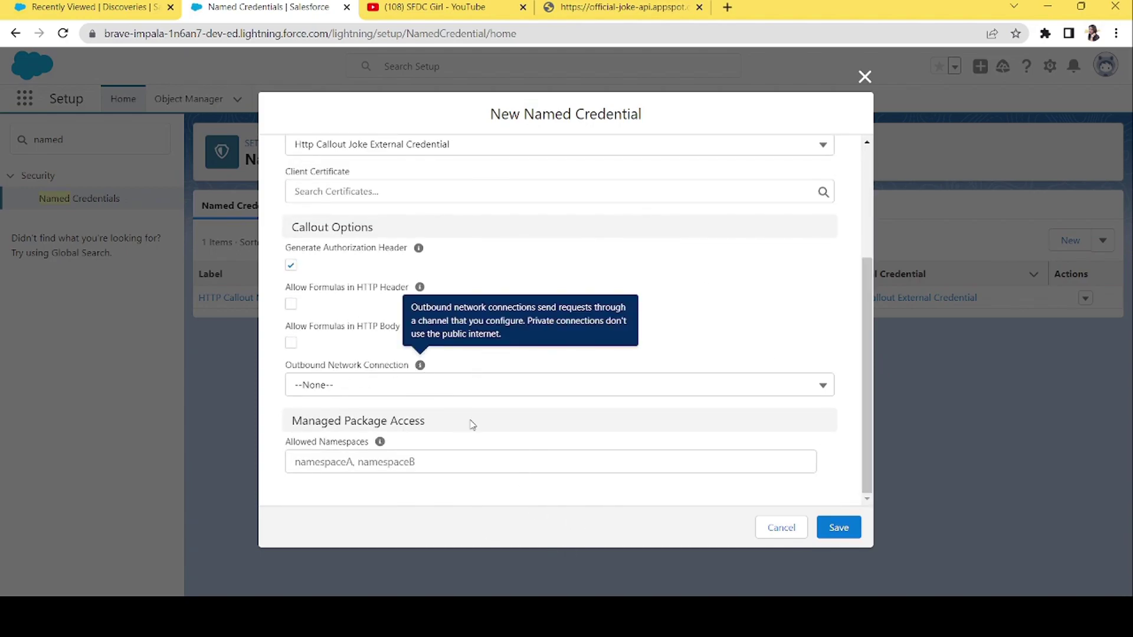
pyautogui.click(855, 526)
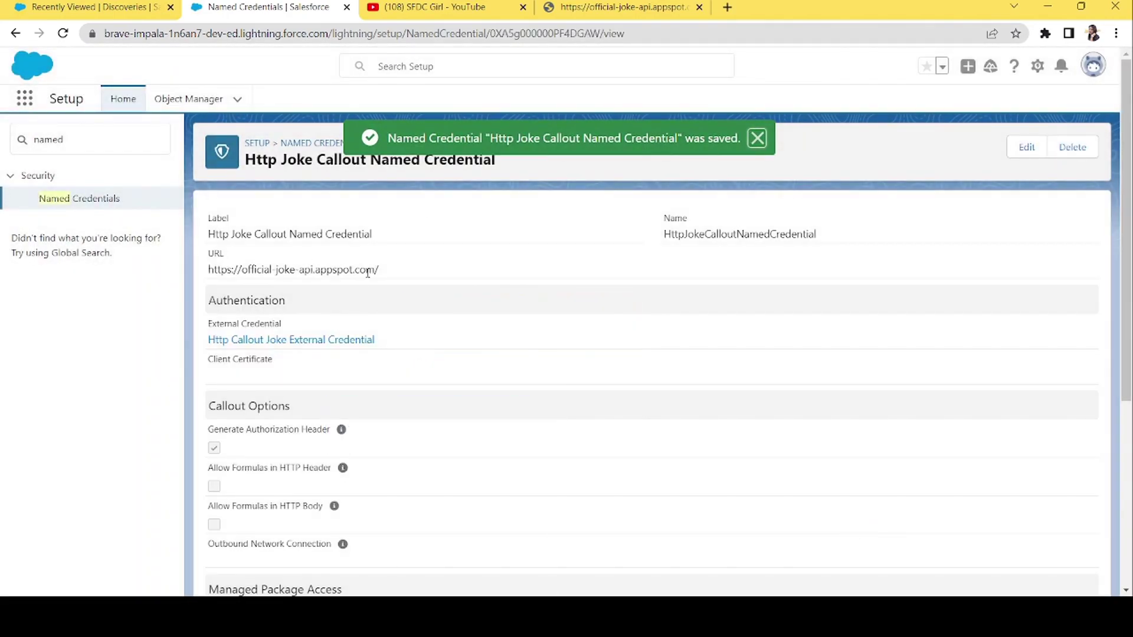
pyautogui.moveTo(383, 273); pyautogui.dragTo(417, 283)
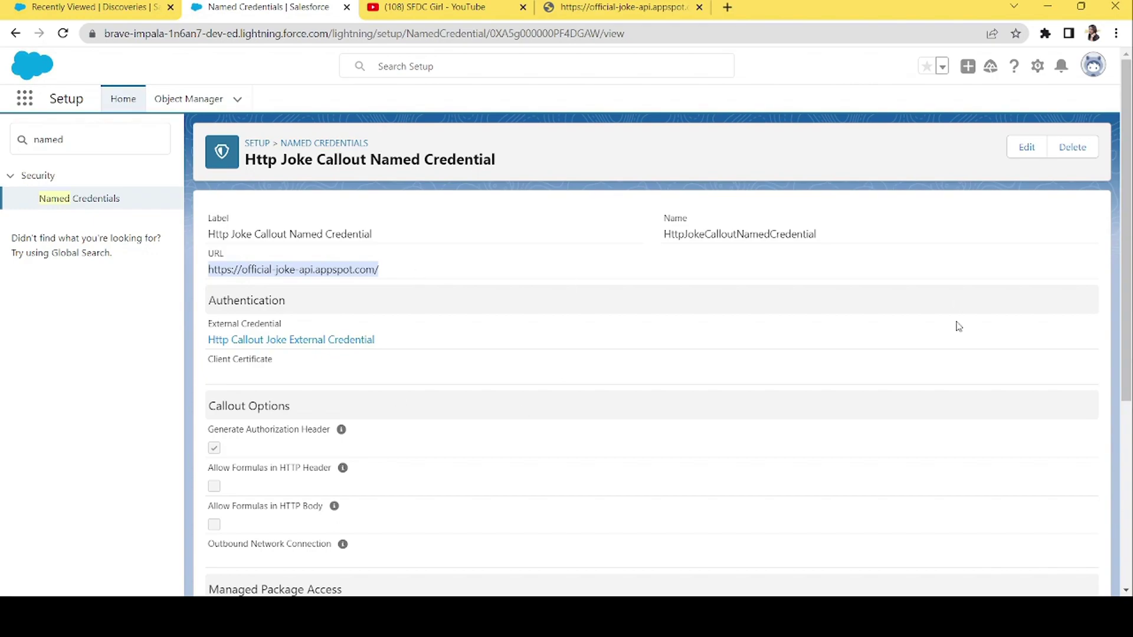
# Return to the Setup home page and create a new Screen Flow in Flow Builder
pyautogui.click(124, 98)
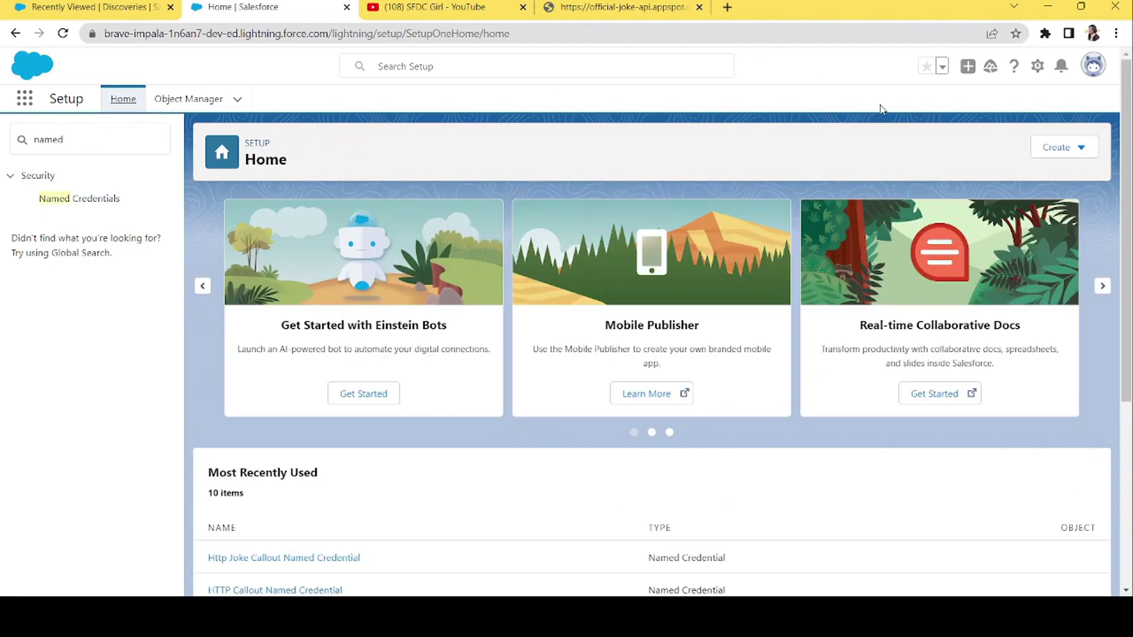
pyautogui.click(1078, 149)
pyautogui.click(1024, 321)
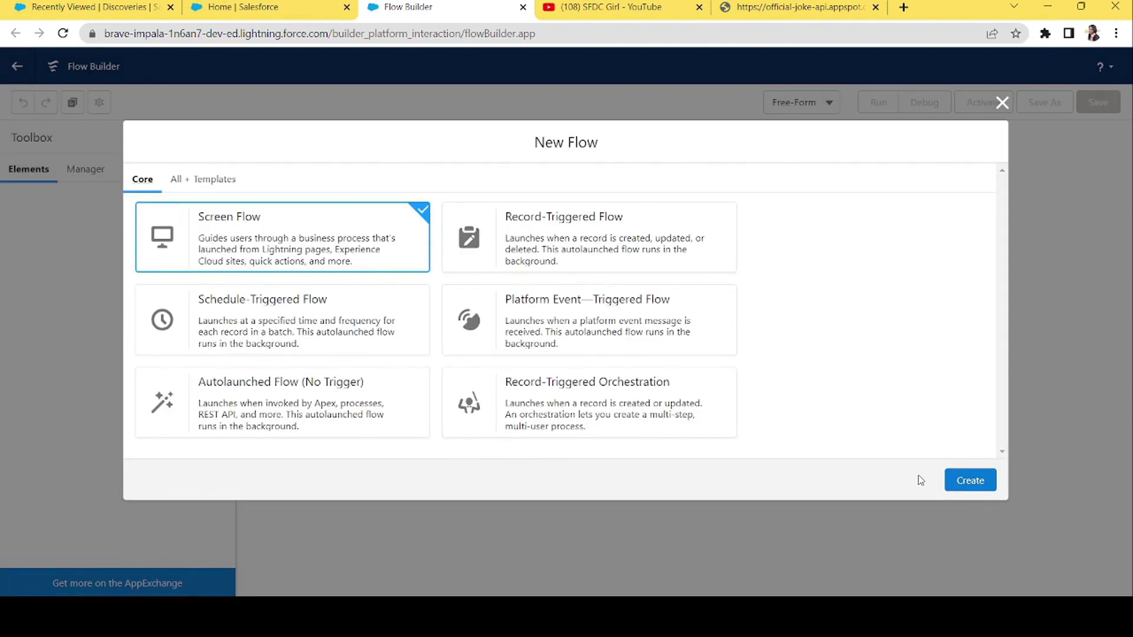
pyautogui.click(968, 481)
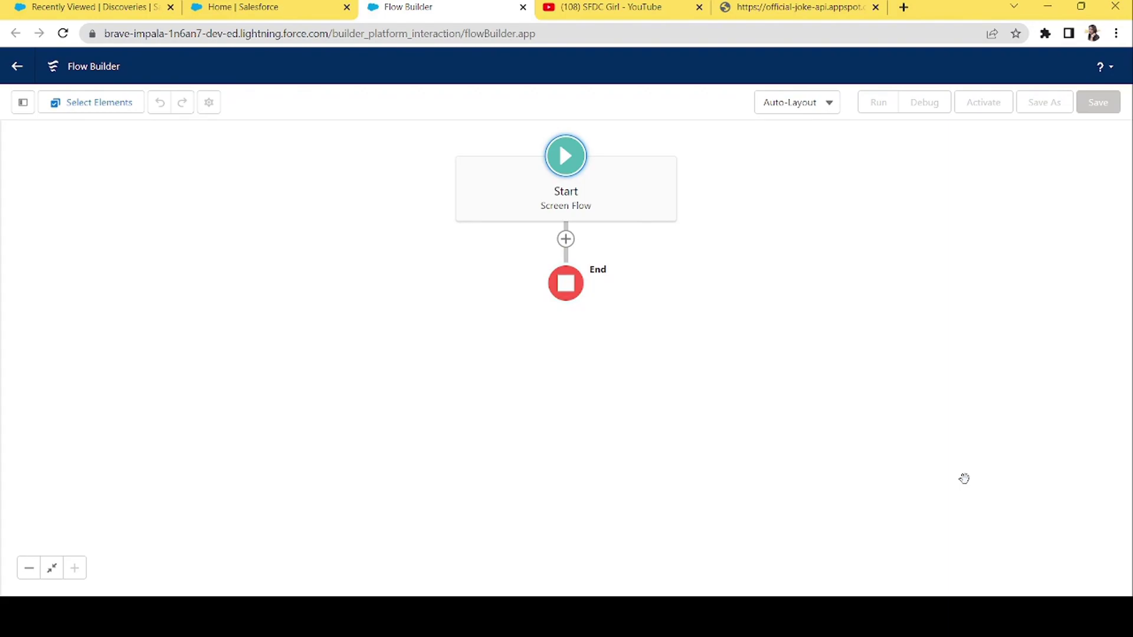
# Add a Screen element after the flow's start and place a Display Text component on it
pyautogui.click(566, 240)
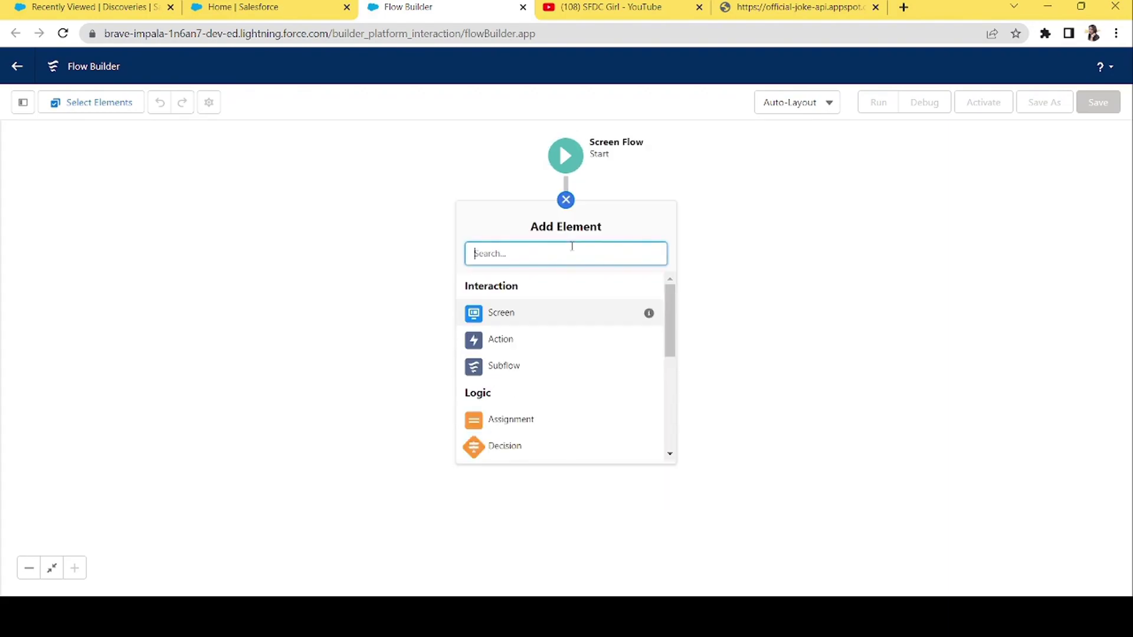
pyautogui.click(504, 323)
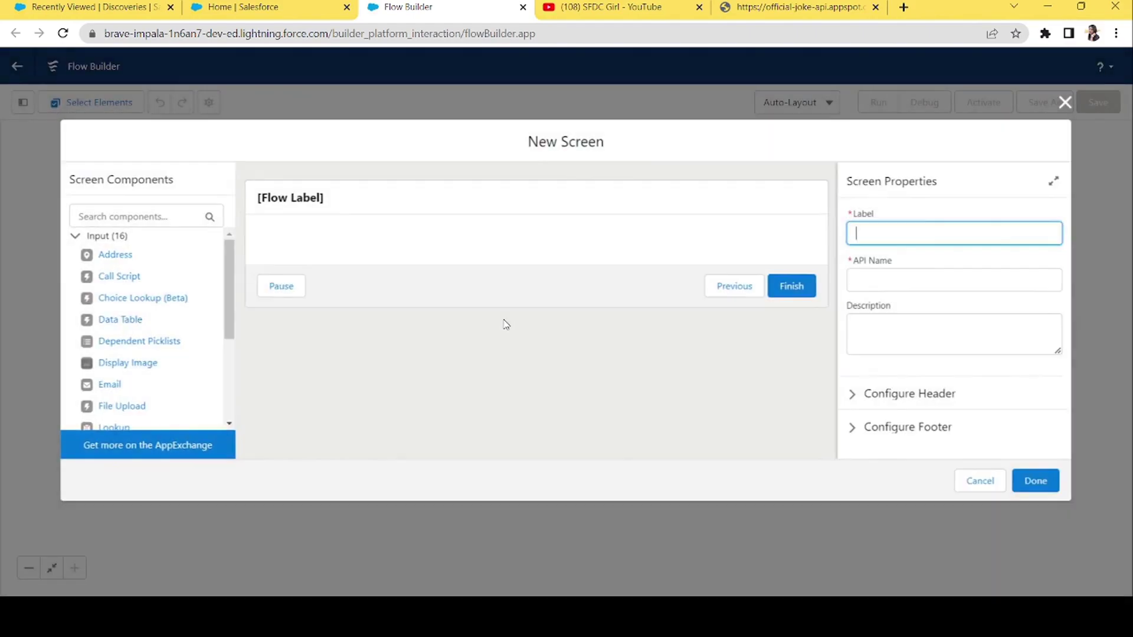
pyautogui.click(125, 211)
pyautogui.write('dis')
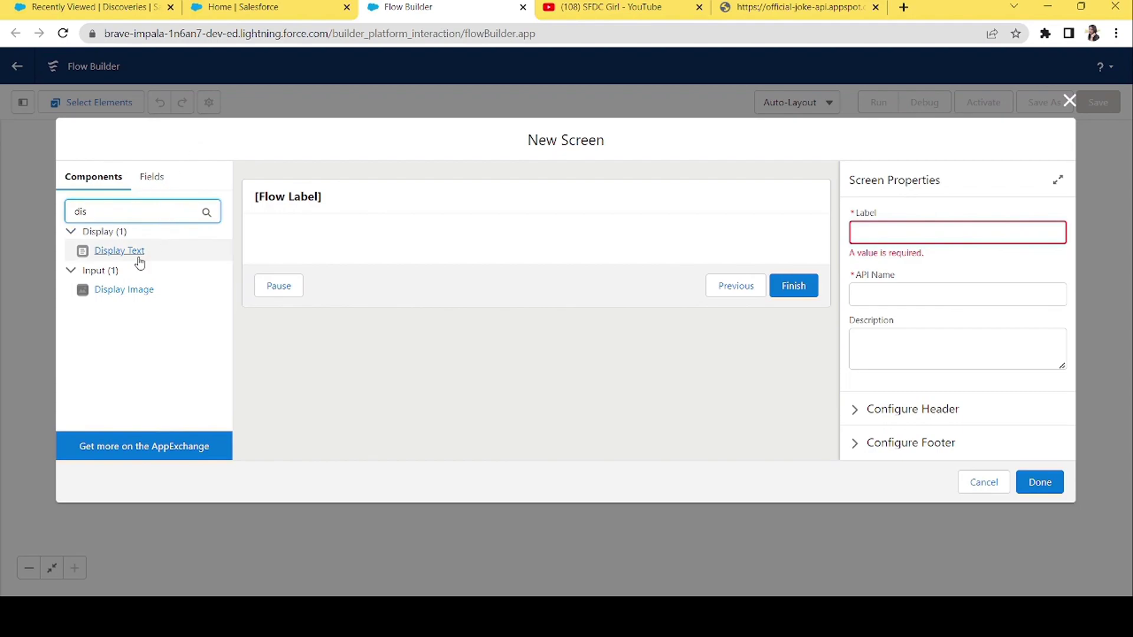
pyautogui.moveTo(130, 254); pyautogui.dragTo(326, 245)
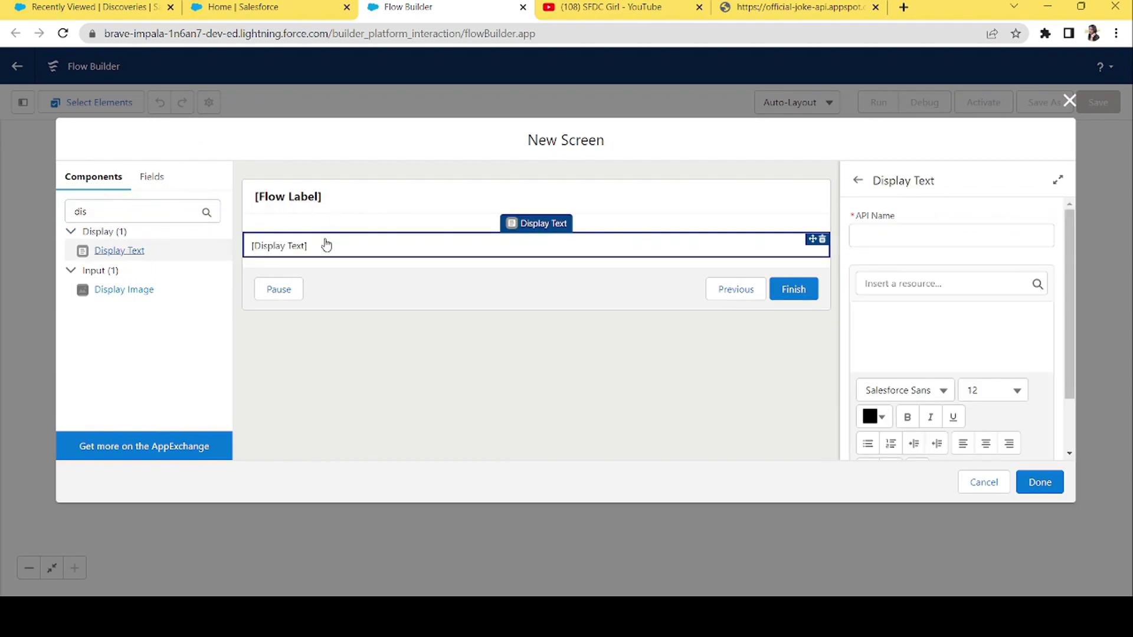
# Set the Display Text component's API name to jokeConfirmMessage
pyautogui.click(876, 231)
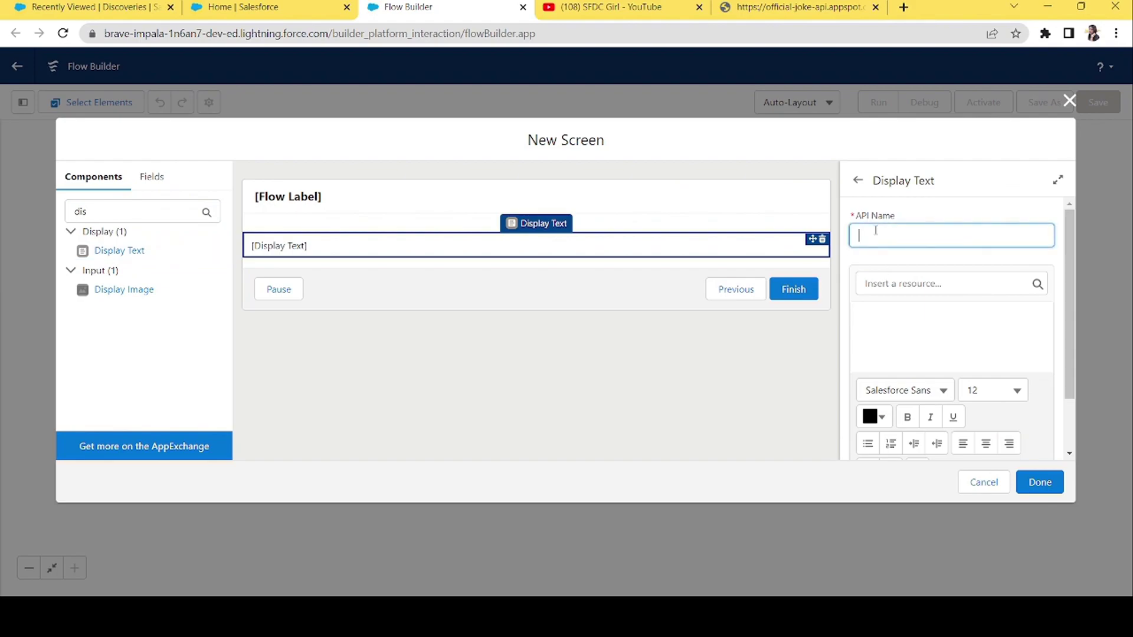
pyautogui.write('jokeConfirmMessage')
pyautogui.press('BackSpace')
pyautogui.press('BackSpace')
pyautogui.press('BackSpace')
pyautogui.press('BackSpace')
pyautogui.press('BackSpace')
pyautogui.write('ssage')
pyautogui.press('Tab')
# Enter "Hey! Do you want to hear a joke? 😊" as the Display Text component's message
pyautogui.click(895, 329)
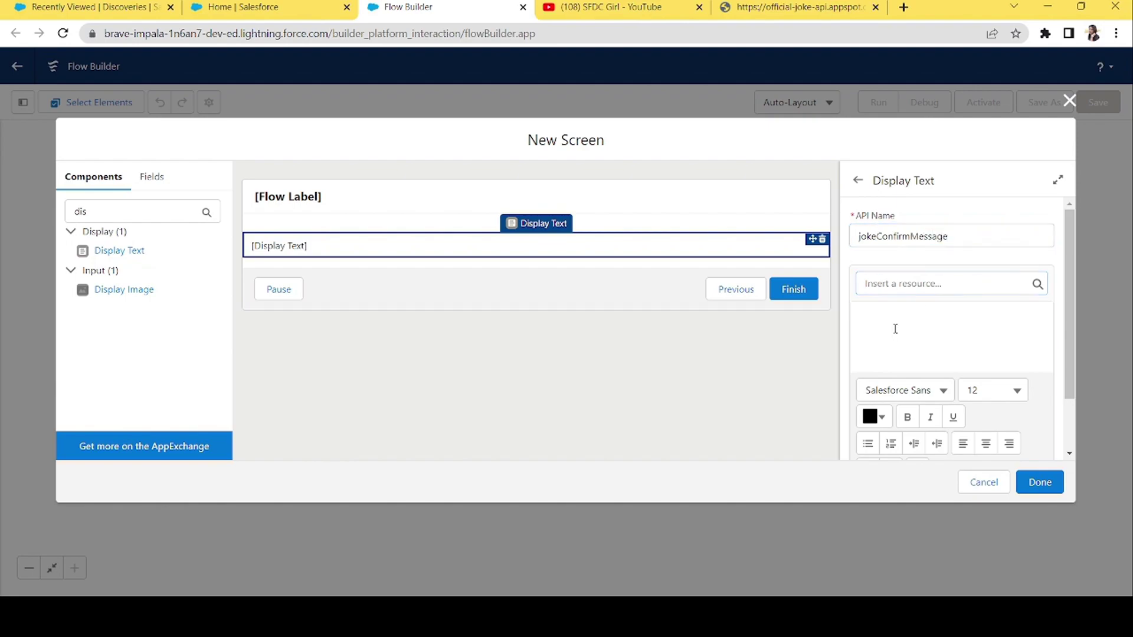
pyautogui.write('Do you want')
pyautogui.press('BackSpace')
pyautogui.press('BackSpace')
pyautogui.press('BackSpace')
pyautogui.press('BackSpace')
pyautogui.press('BackSpace')
pyautogui.press('BackSpace')
pyautogui.press('BackSpace')
pyautogui.press('BackSpace')
pyautogui.press('BackSpace')
pyautogui.press('BackSpace')
pyautogui.write('Hey! Do you want you')
pyautogui.press('BackSpace')
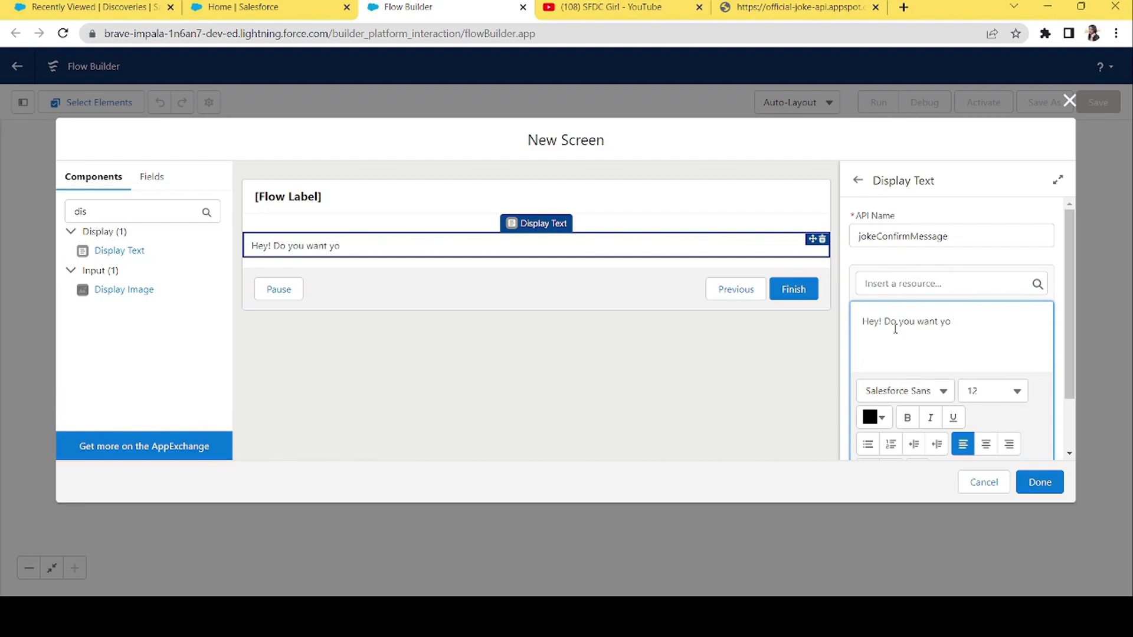
pyautogui.write('to hear a joke?')
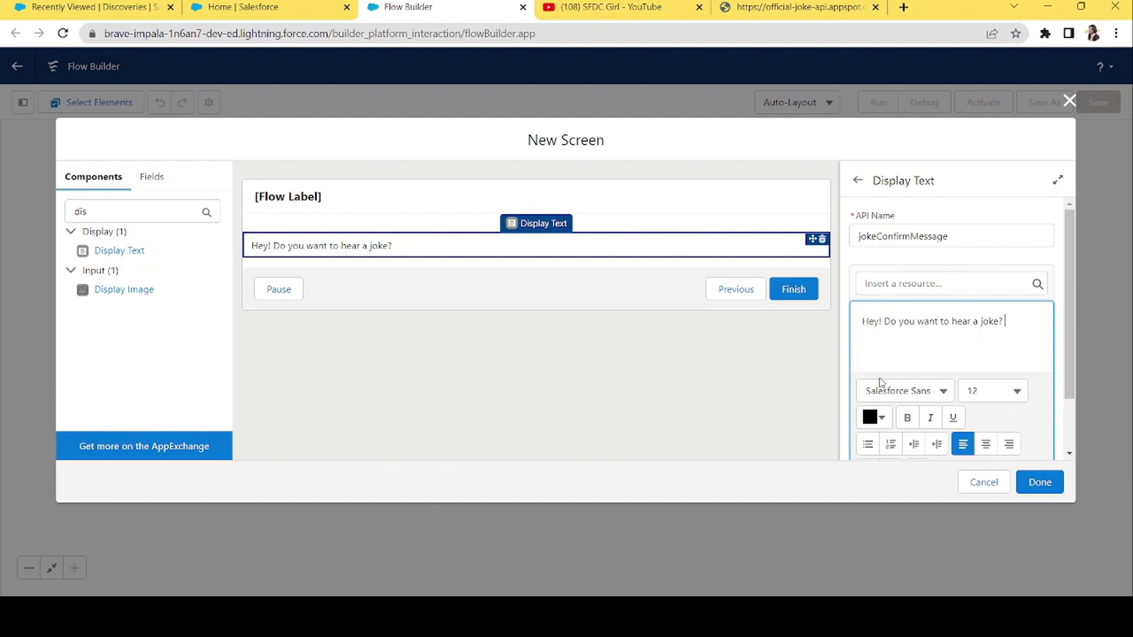
pyautogui.write('😊')
# Colour the whole joke message bright green and make it bold
pyautogui.moveTo(1025, 320); pyautogui.dragTo(827, 320)
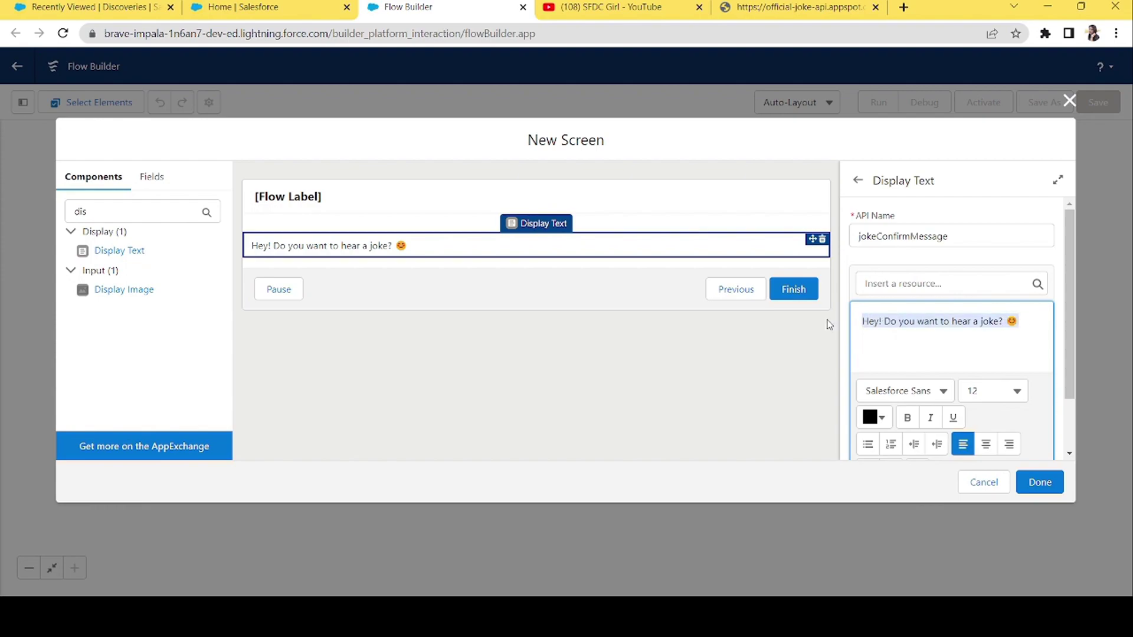
pyautogui.click(885, 420)
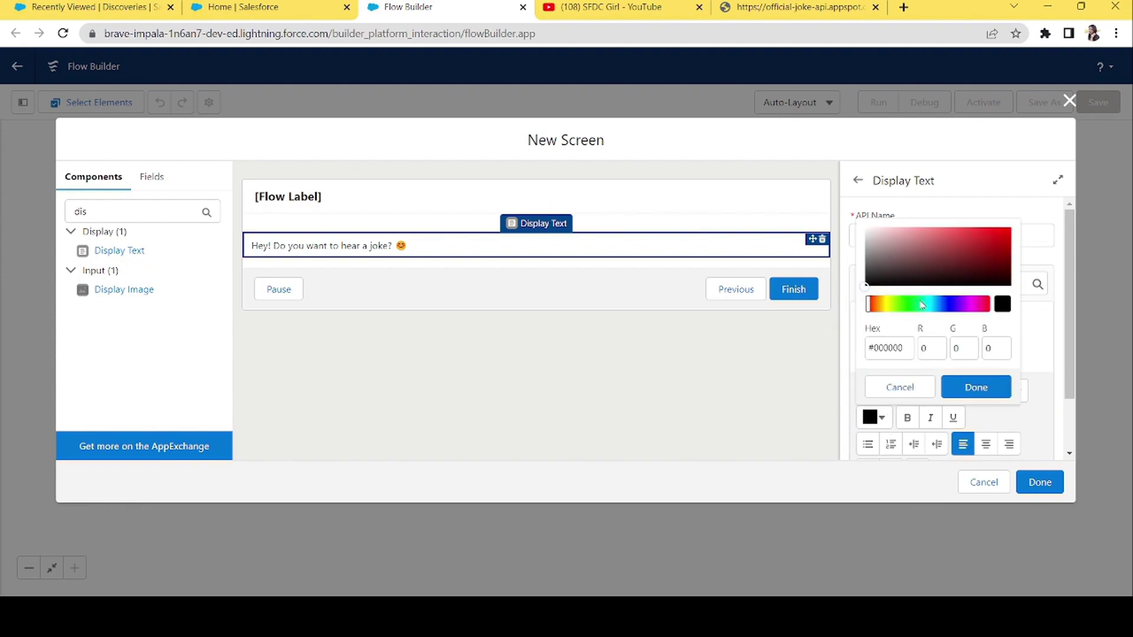
pyautogui.click(898, 304)
pyautogui.moveTo(960, 260)
pyautogui.mouseDown()
pyautogui.moveTo(1006, 236)
pyautogui.moveTo(999, 248)
pyautogui.mouseUp()
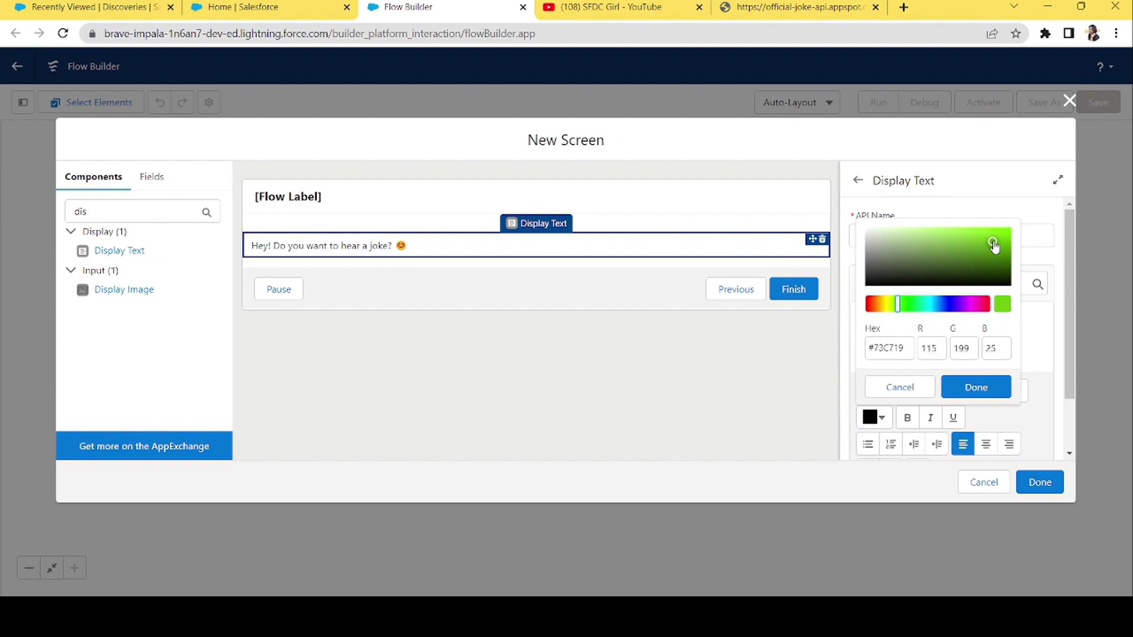
pyautogui.click(976, 387)
pyautogui.click(905, 417)
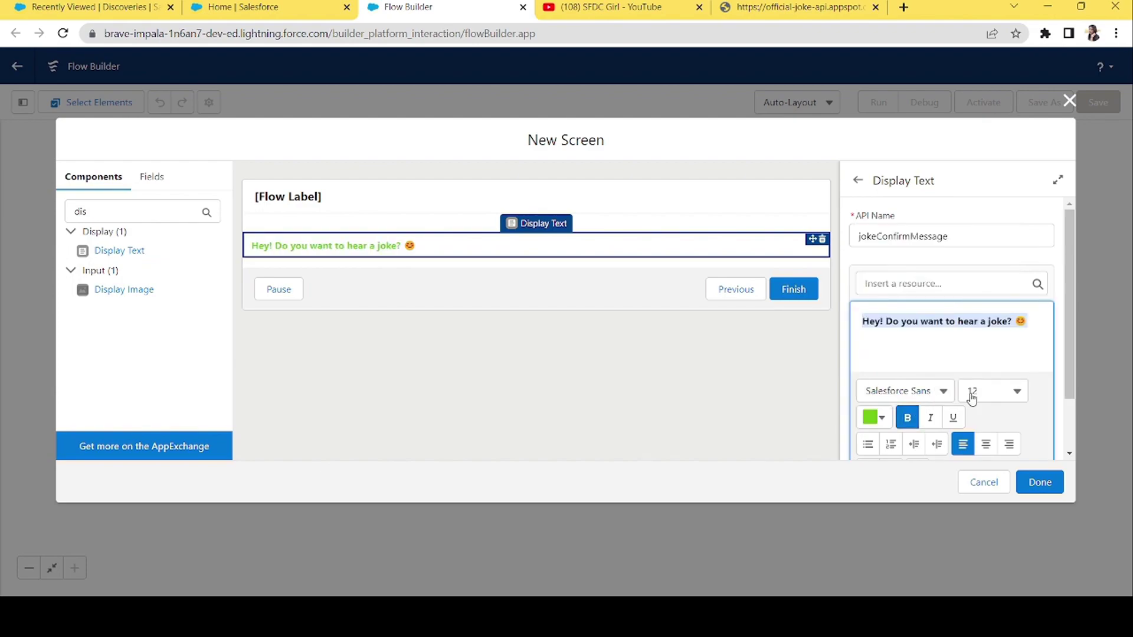
# Set the joke message's font size to 28 and centre its alignment
pyautogui.click(970, 393)
pyautogui.scroll(-3, 1019, 227)
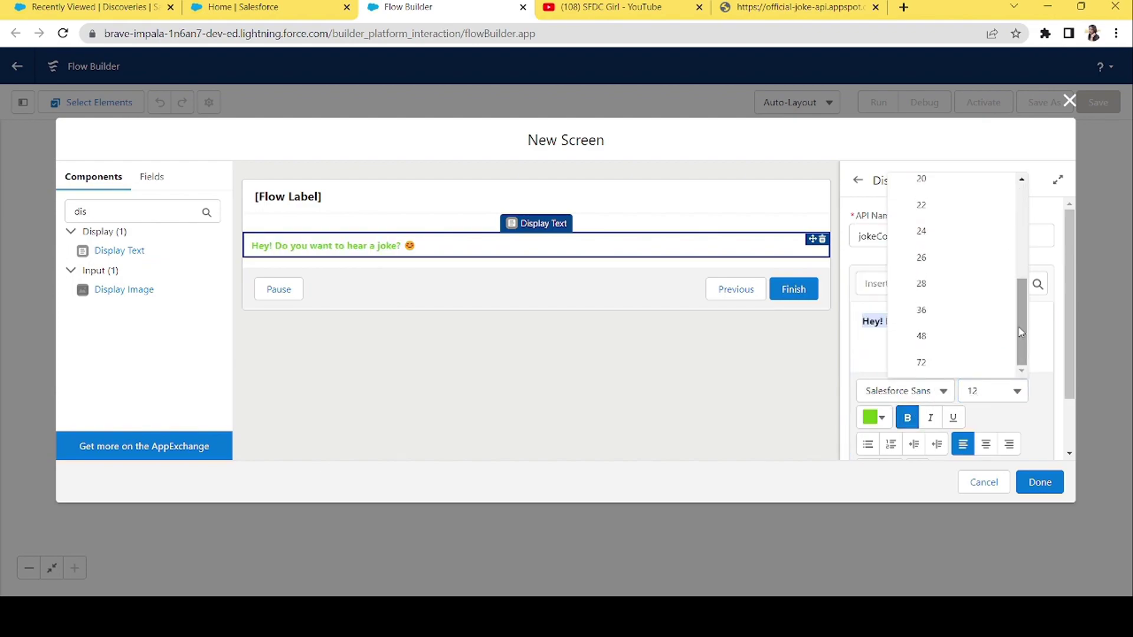
pyautogui.click(937, 283)
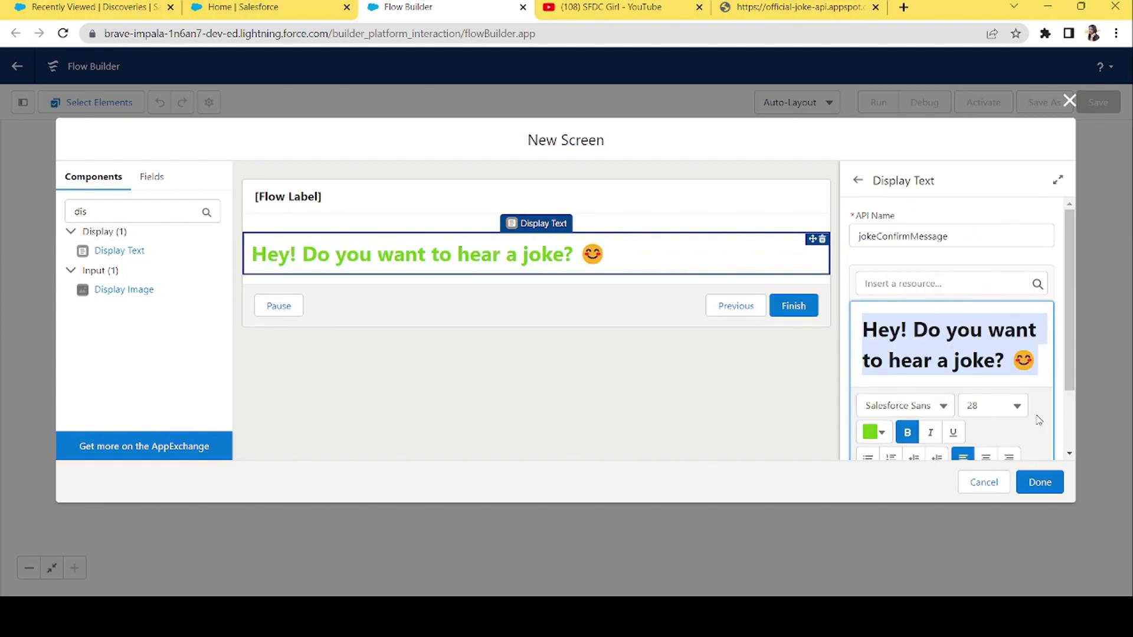
pyautogui.moveTo(1072, 354); pyautogui.dragTo(1073, 413)
pyautogui.click(987, 376)
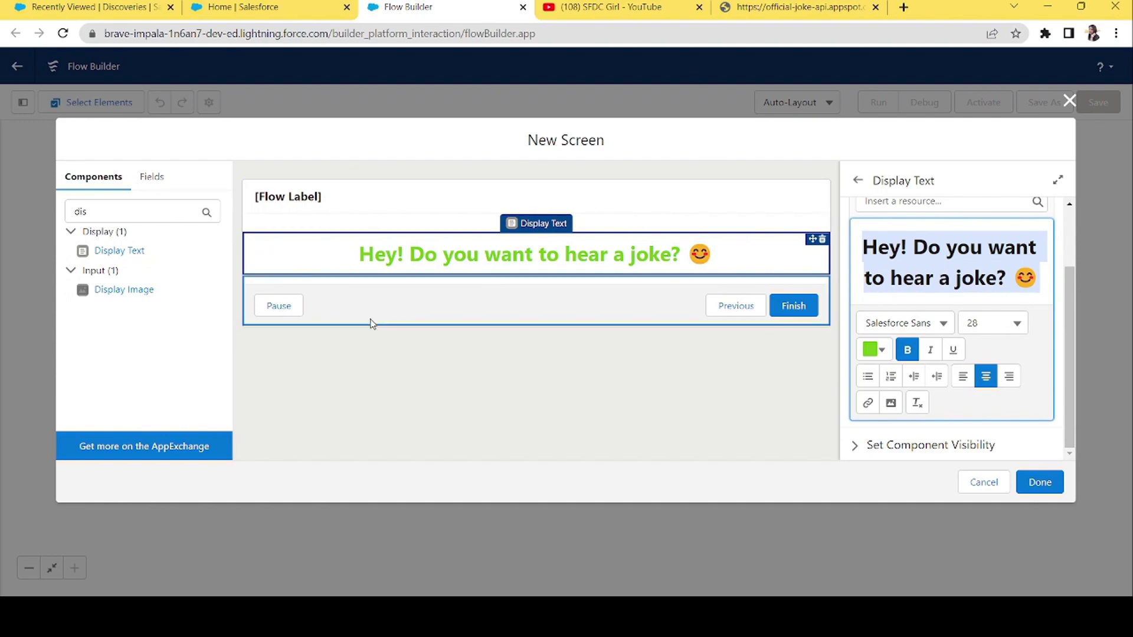
# Set the screen's label and API name to jokeMessageScreen in its screen properties
pyautogui.click(629, 318)
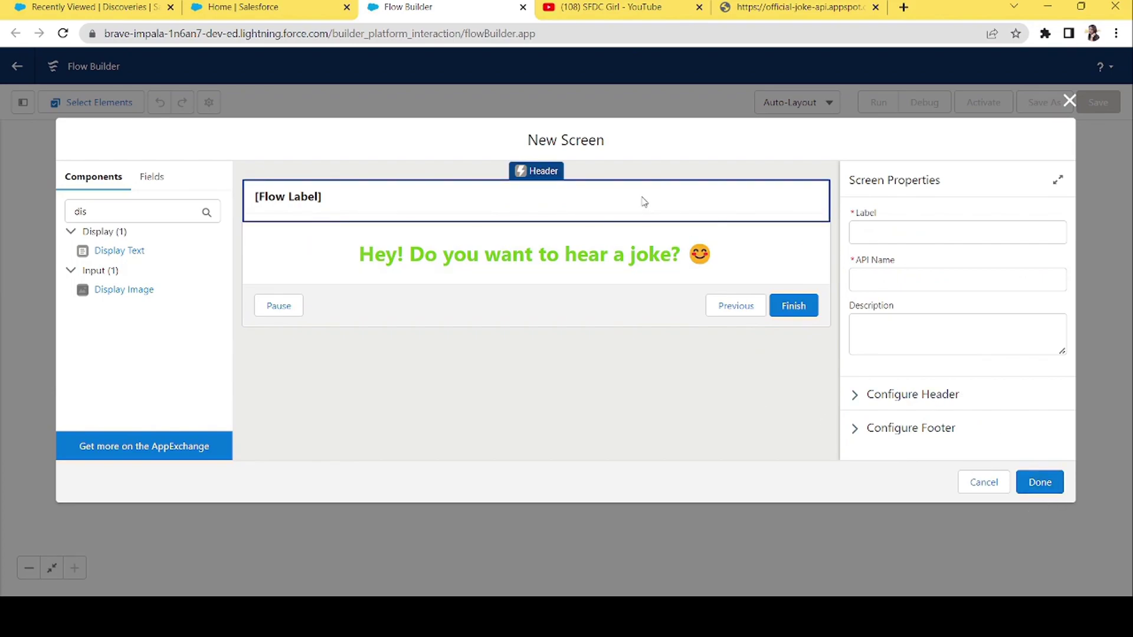
pyautogui.click(872, 233)
pyautogui.write('jokeMessageScreen')
pyautogui.press('Tab')
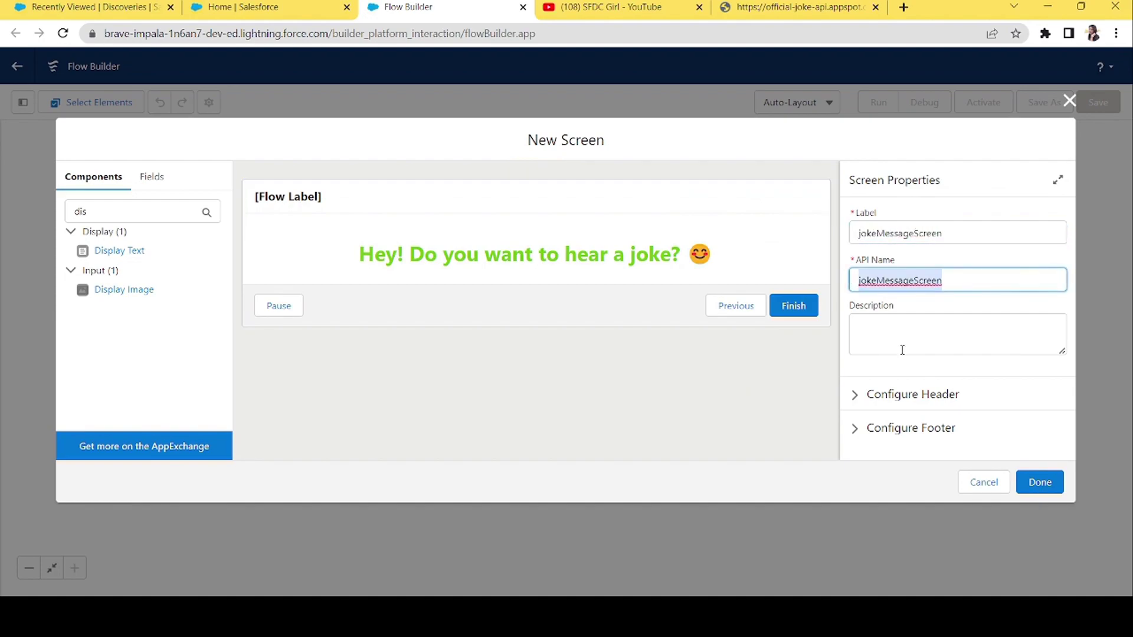
# Configure the screen's footer to hide the Previous and Pause buttons, and finish the new screen
pyautogui.click(857, 429)
pyautogui.moveTo(1069, 282); pyautogui.dragTo(1075, 373)
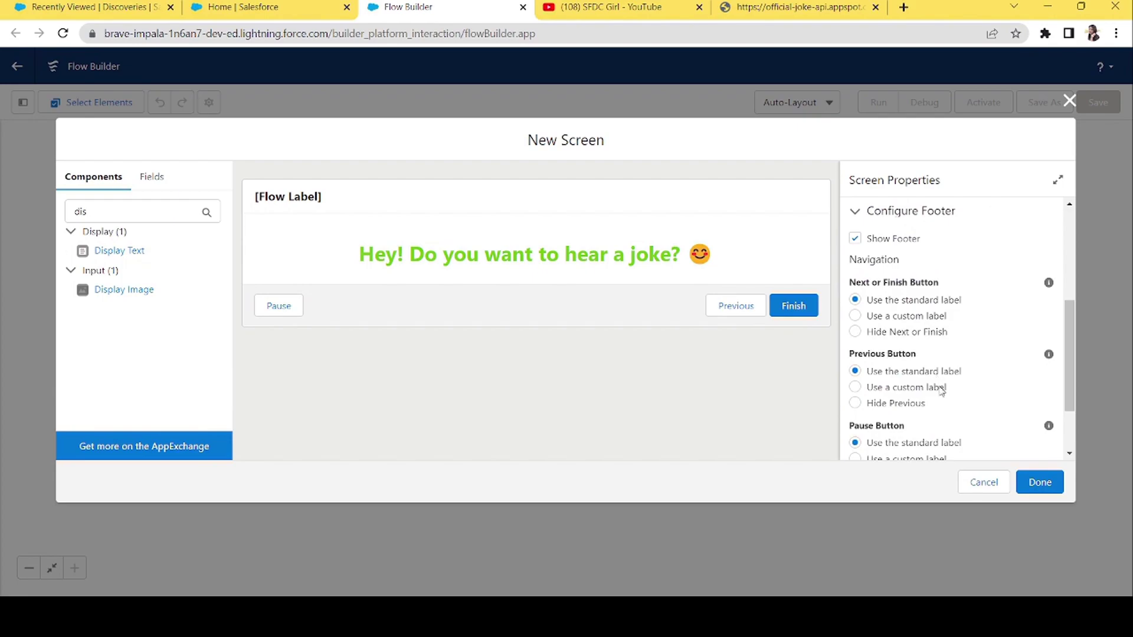
pyautogui.click(856, 404)
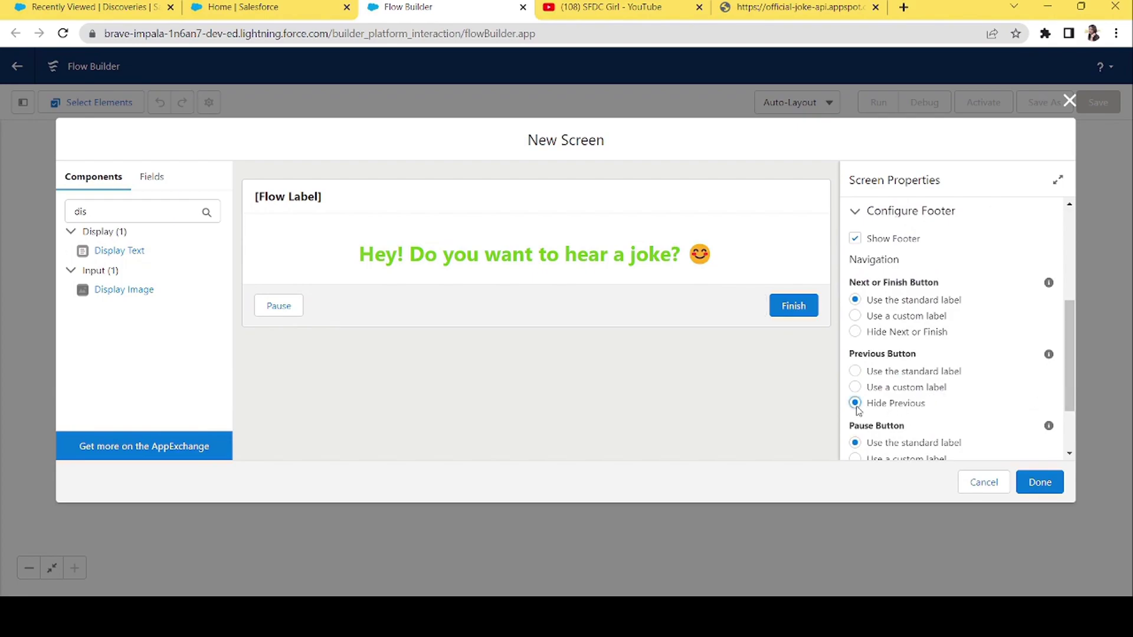
pyautogui.moveTo(1072, 371); pyautogui.dragTo(1078, 419)
pyautogui.click(855, 389)
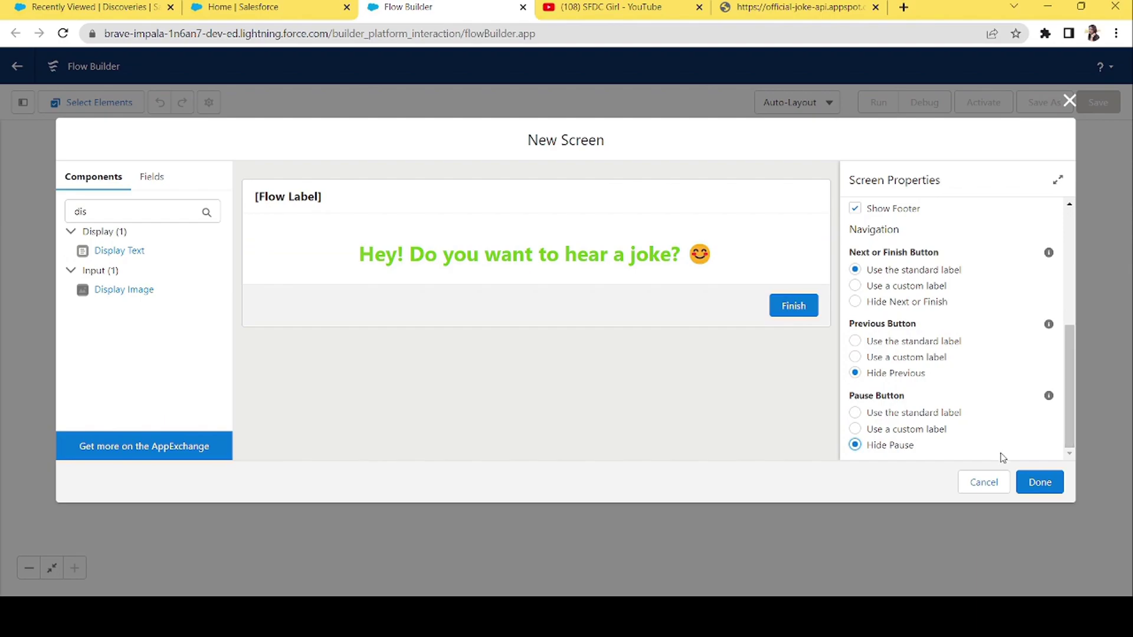
pyautogui.click(1054, 485)
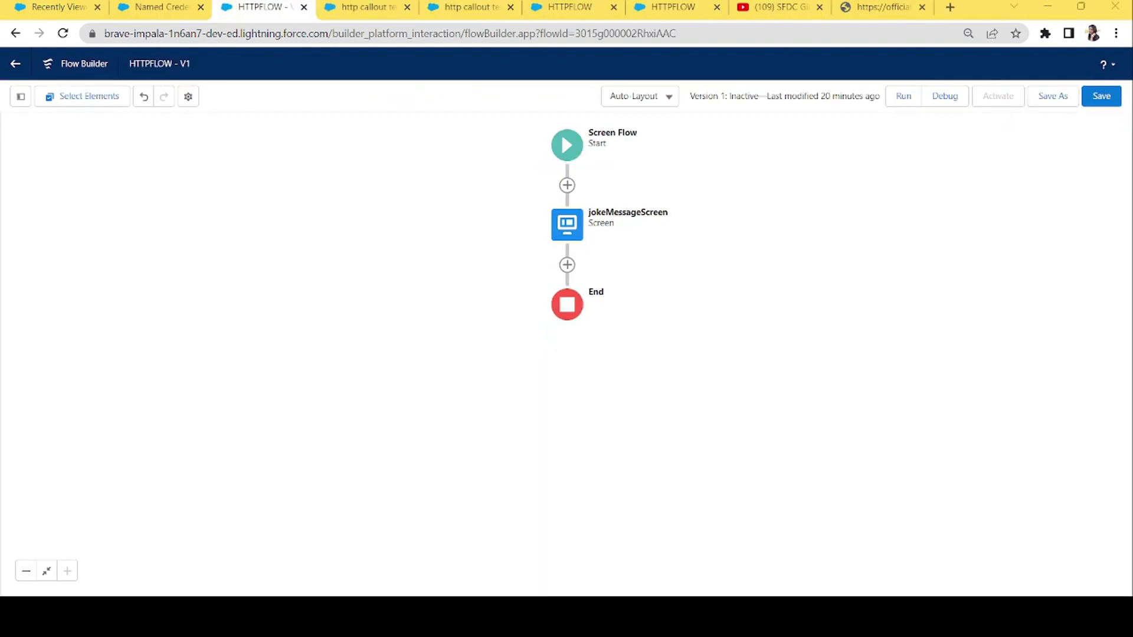
# Add an Action element between jokeMessageScreen and the end of the flow
pyautogui.click(567, 265)
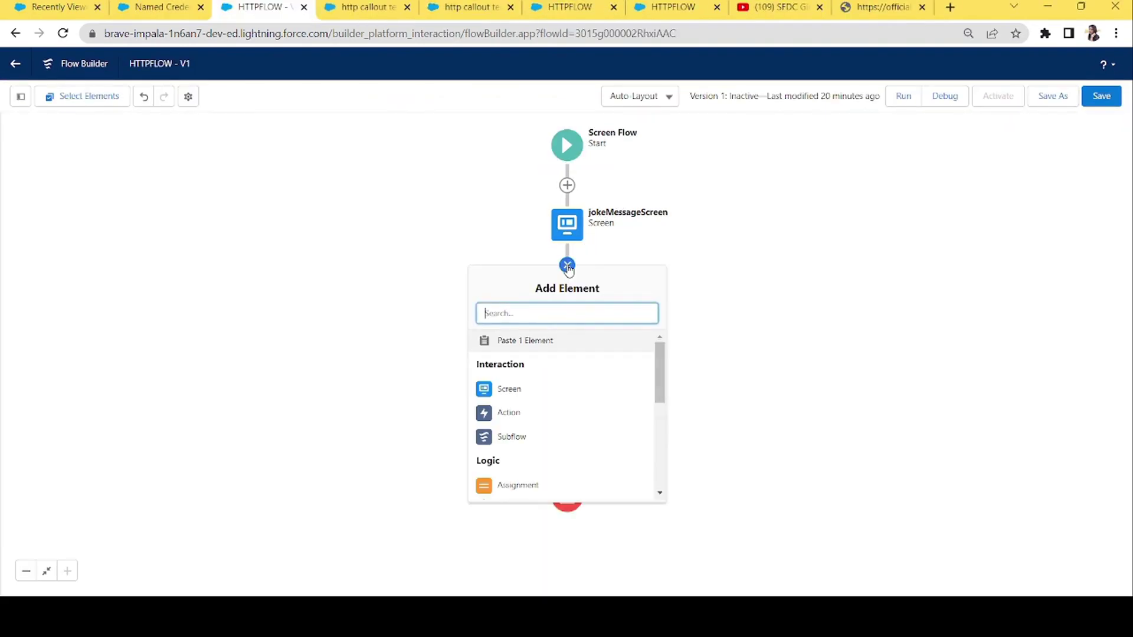
pyautogui.click(504, 418)
# Review the URL of Http Joke Callout Named Credential in Setup without changing it, and return to the flow's new action
pyautogui.click(160, 5)
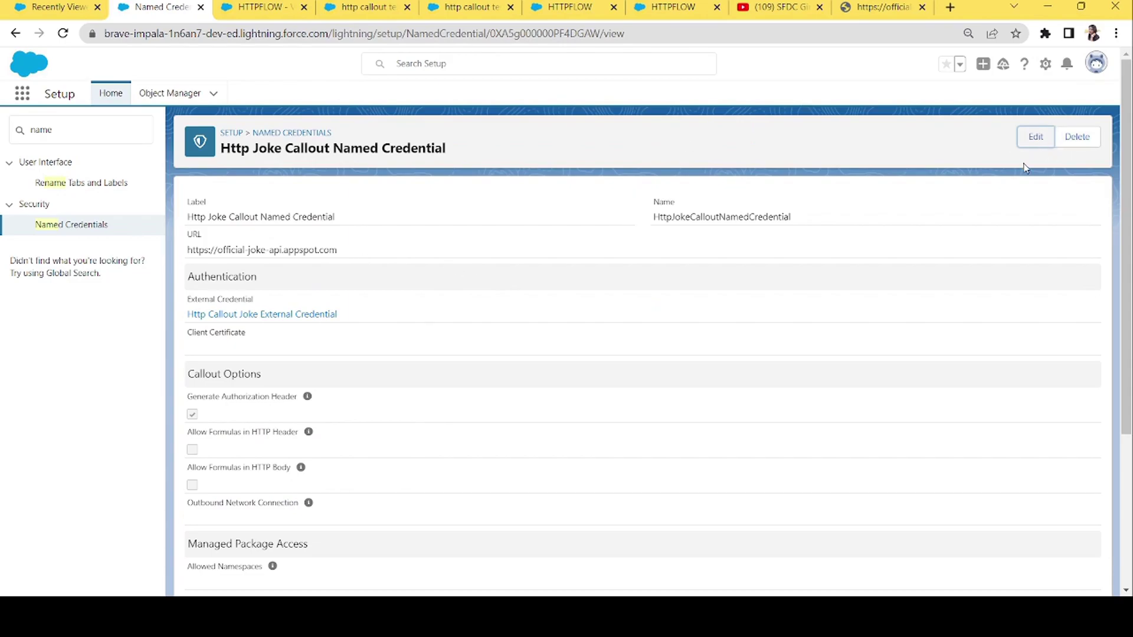
pyautogui.click(1033, 142)
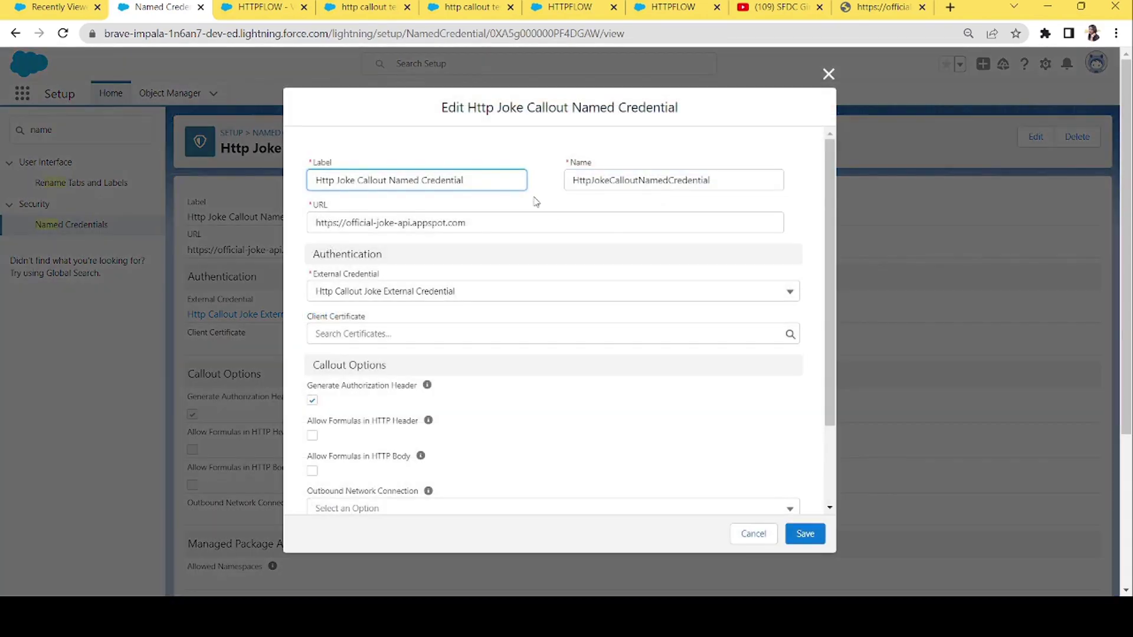
pyautogui.click(476, 222)
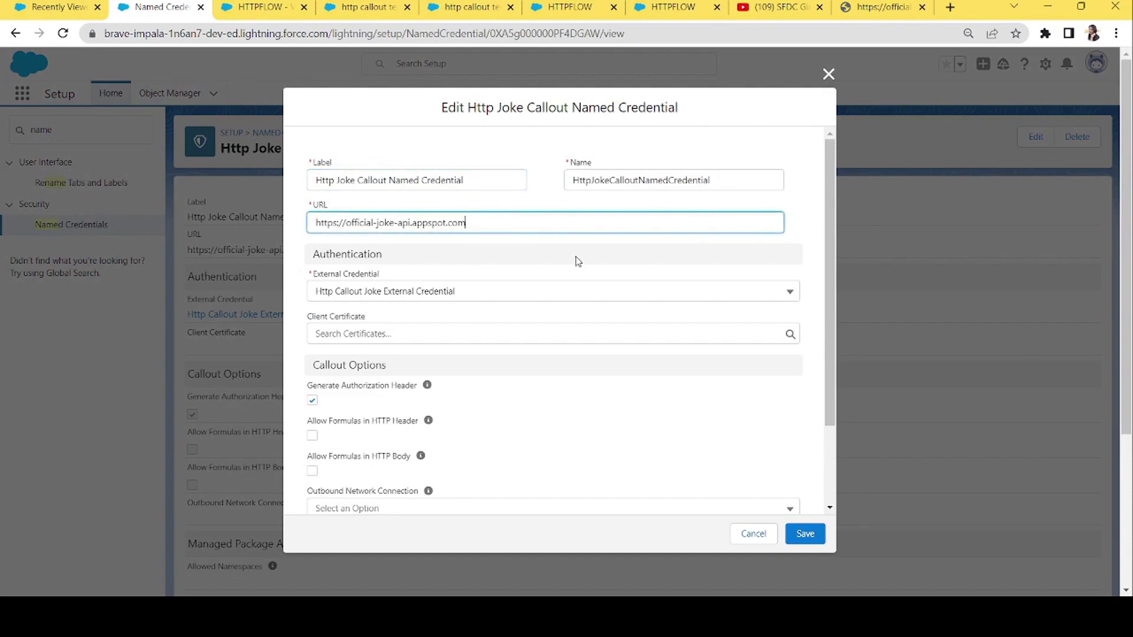
pyautogui.moveTo(486, 223); pyautogui.dragTo(266, 223)
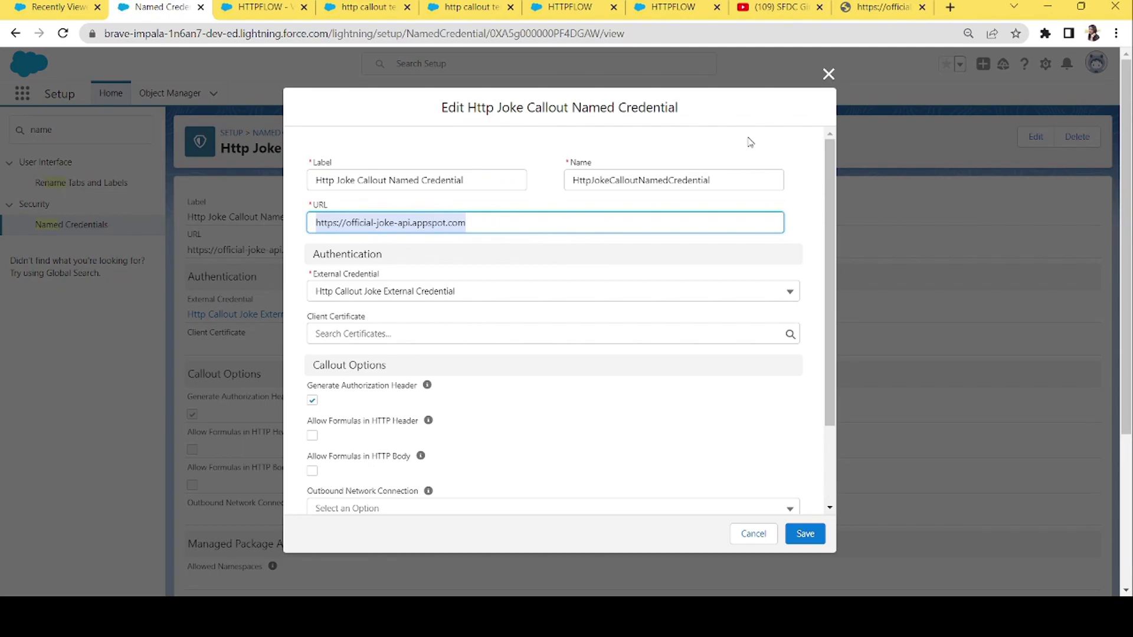
pyautogui.click(828, 75)
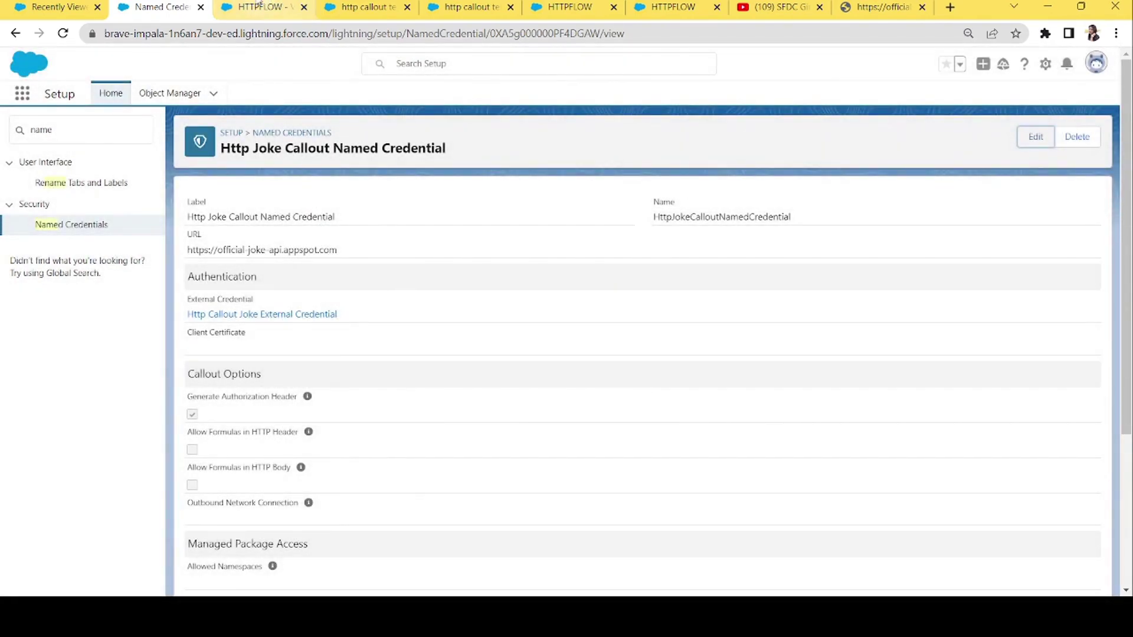
pyautogui.click(259, 6)
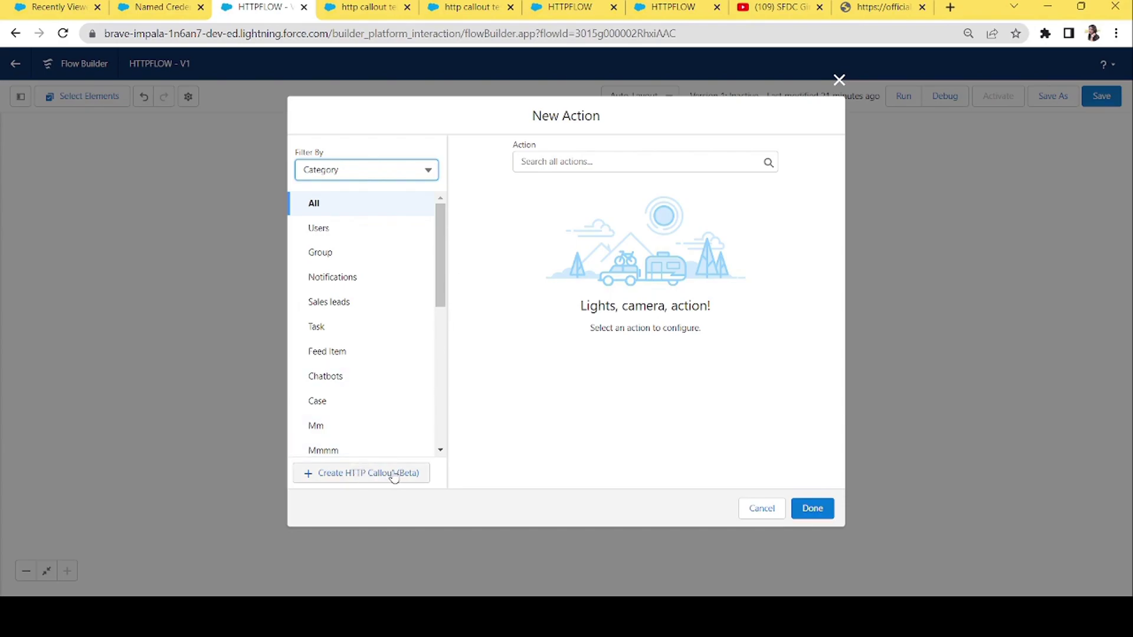
# Create an HTTP callout with an external service named JokeCallout that uses Http Joke Callout Named Credential, and continue to the invocable action
pyautogui.click(362, 475)
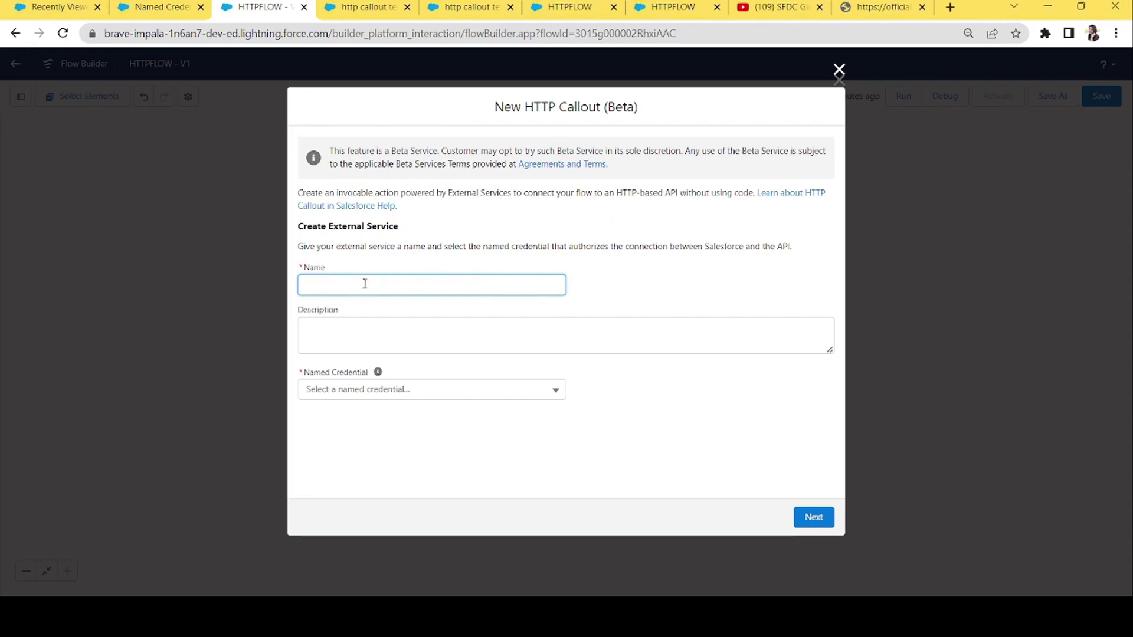
pyautogui.write('JokeCallout')
pyautogui.press('Tab')
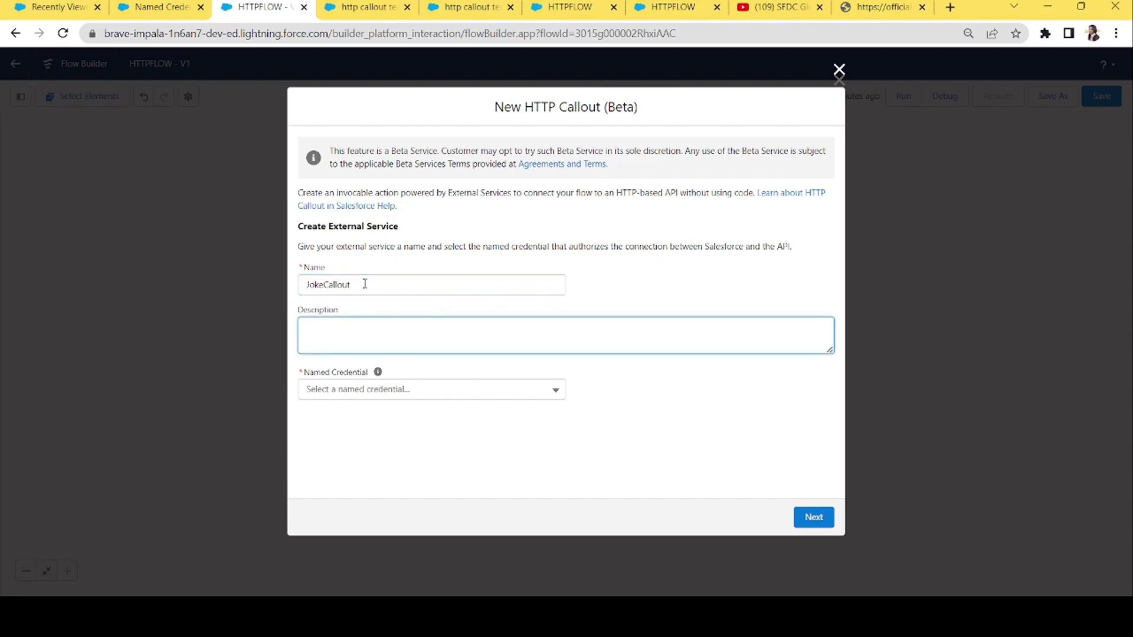
pyautogui.click(387, 392)
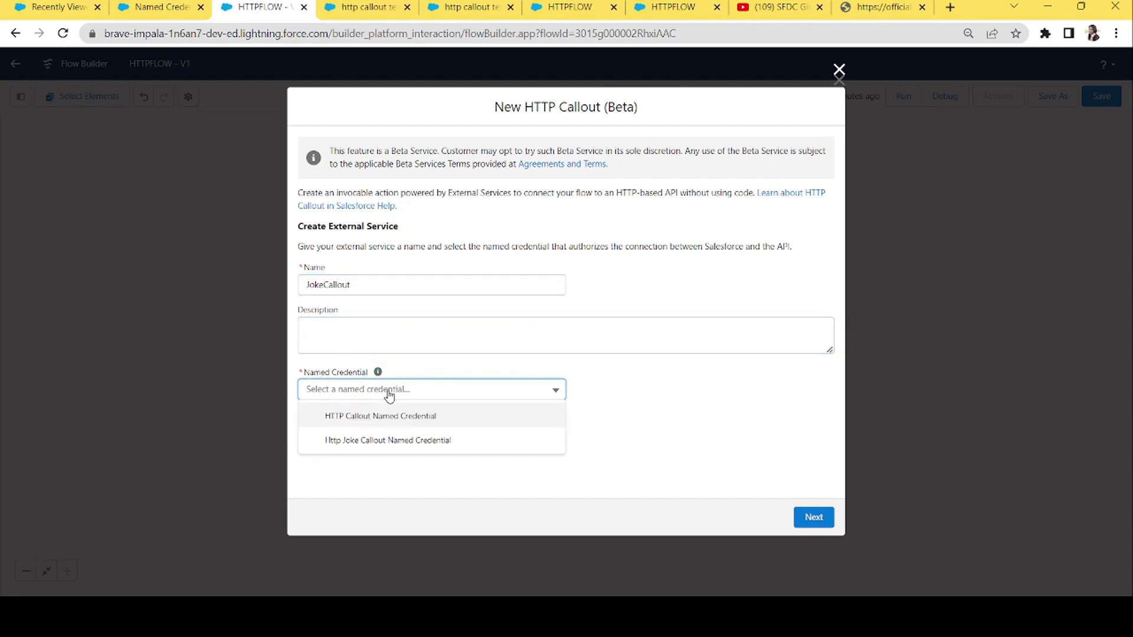
pyautogui.click(398, 444)
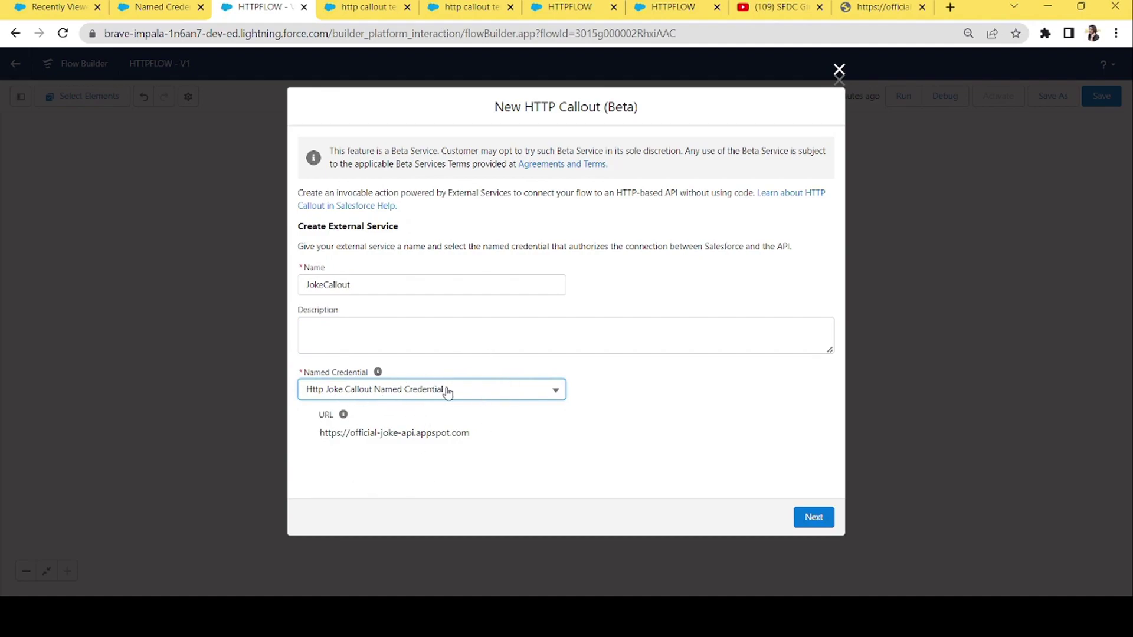
pyautogui.doubleClick(325, 416)
pyautogui.click(473, 435)
pyautogui.moveTo(474, 435); pyautogui.dragTo(309, 435)
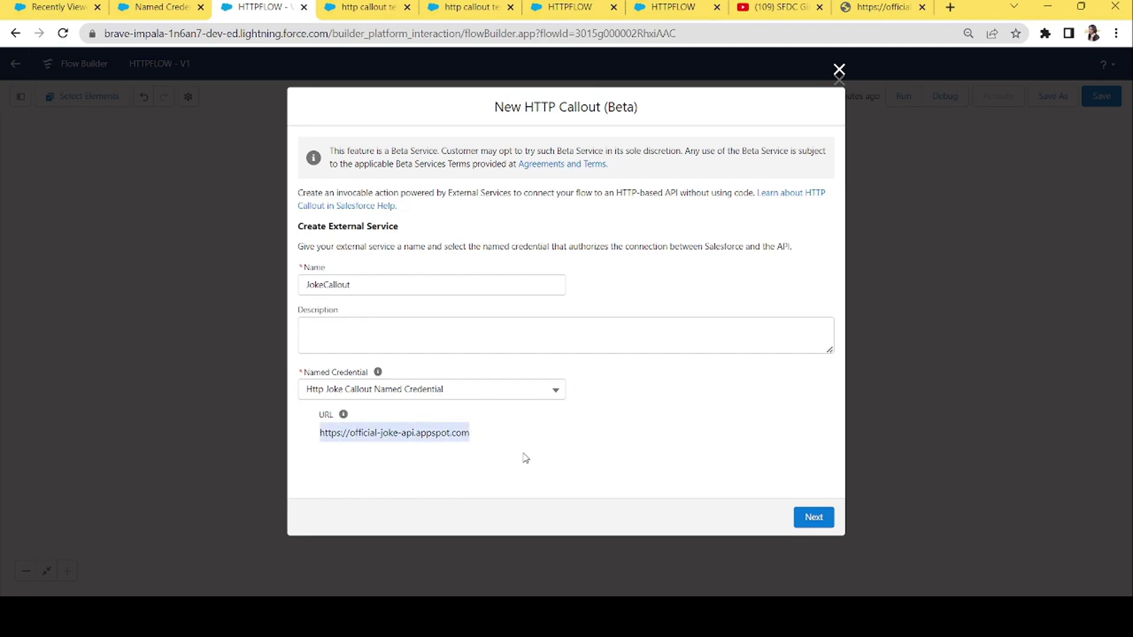
pyautogui.click(540, 463)
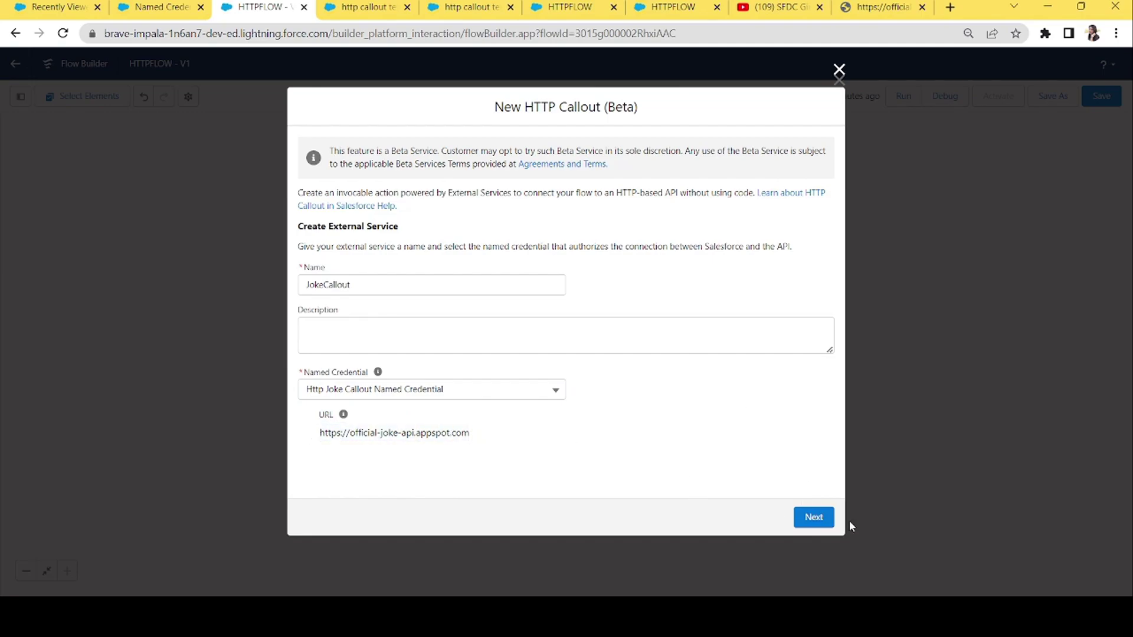
pyautogui.click(815, 519)
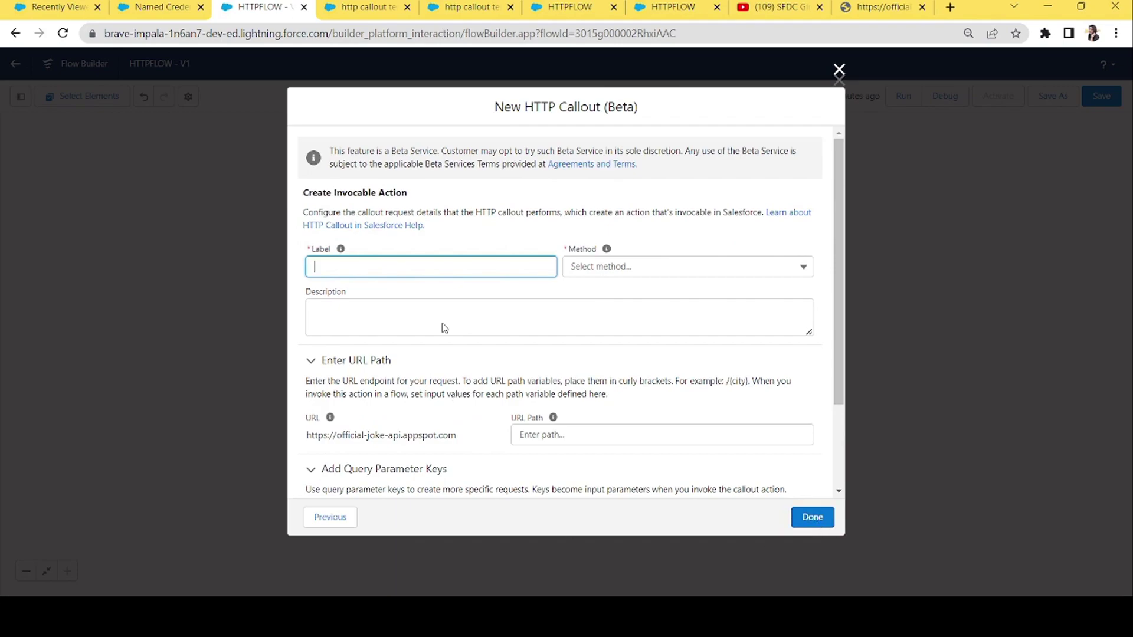
# Label the invocable action HttpCalloutJokeAction and set its method to GET
pyautogui.write('HttpCalloutJokeAction')
pyautogui.press('Tab')
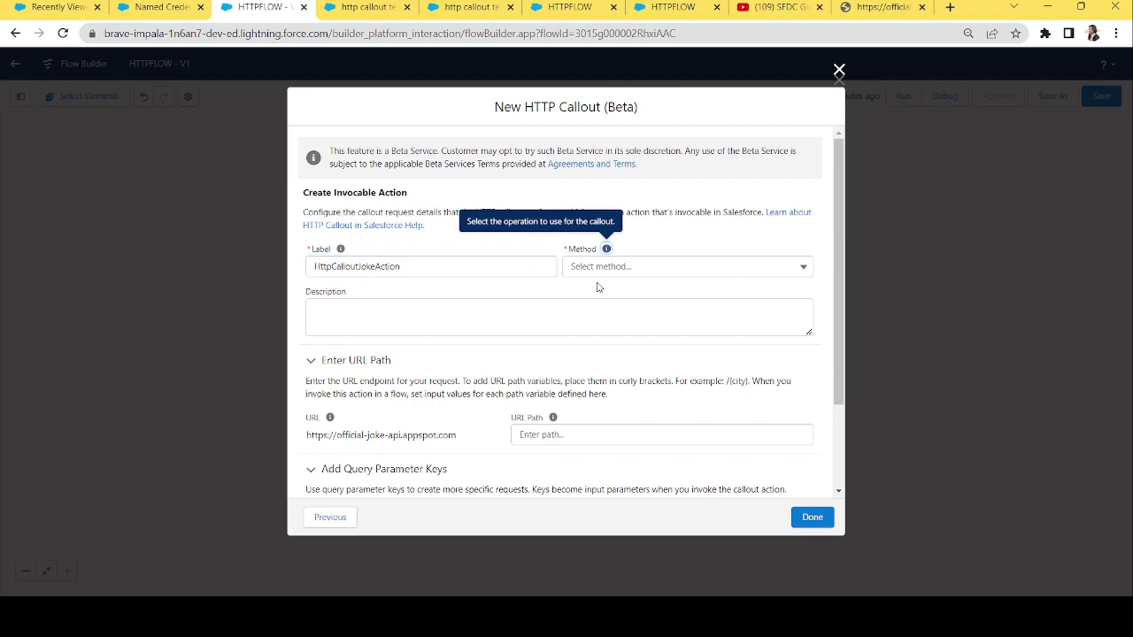
pyautogui.click(660, 270)
pyautogui.click(599, 293)
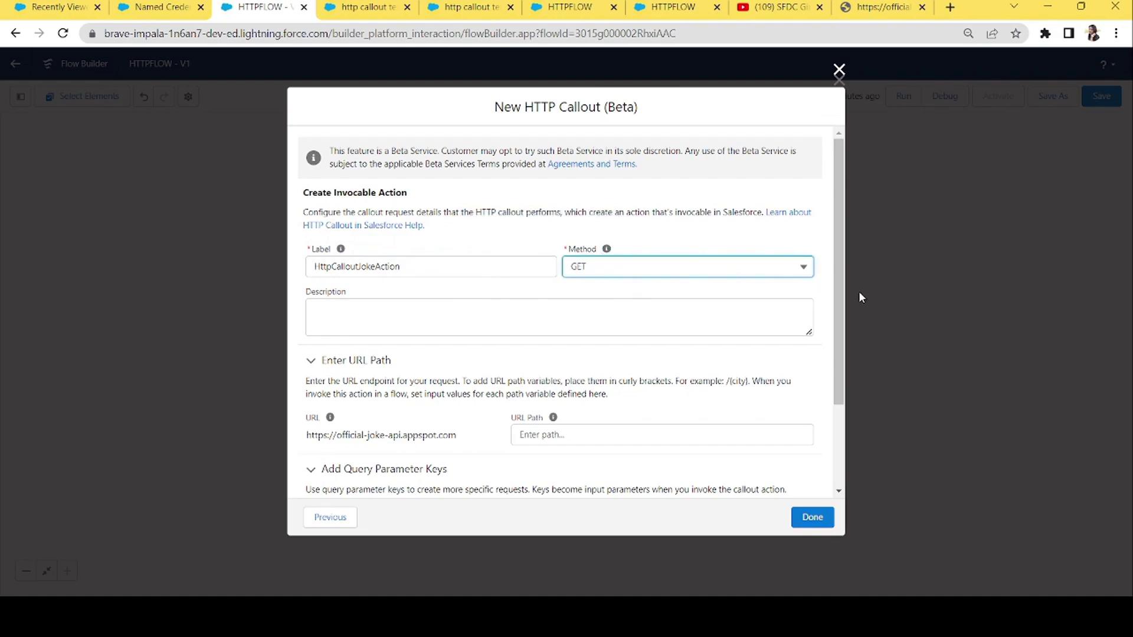
# Examine the callout's base URL and the endpoint paths that the official-joke-api.appspot.com page offers
pyautogui.moveTo(839, 378); pyautogui.dragTo(834, 459)
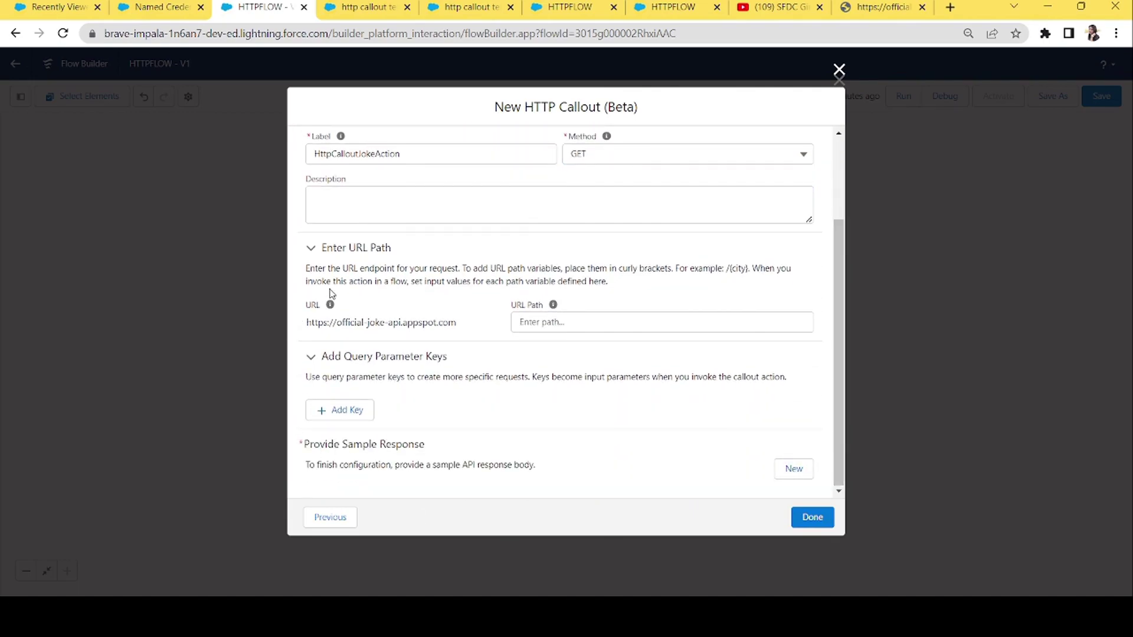
pyautogui.moveTo(478, 322); pyautogui.dragTo(283, 338)
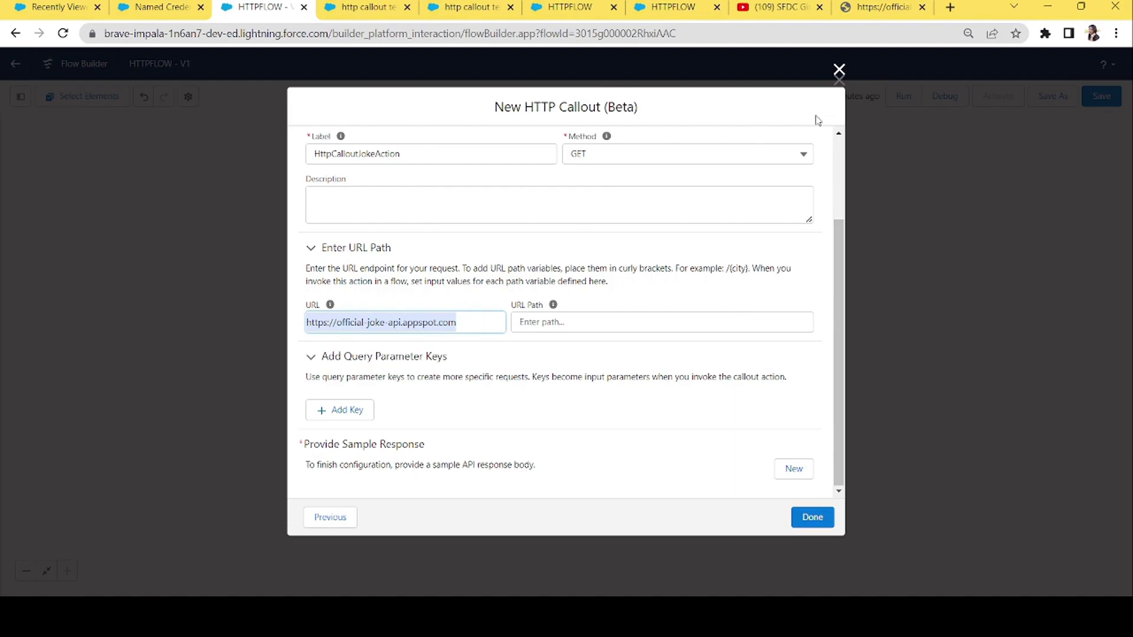
pyautogui.click(882, 7)
pyautogui.click(21, 39)
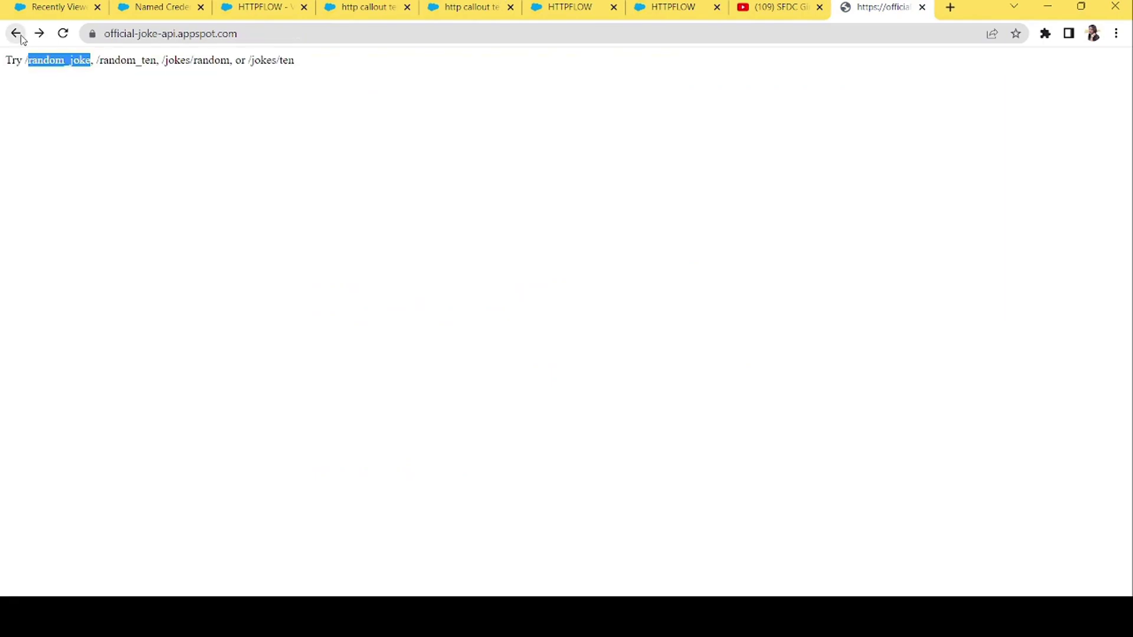
pyautogui.click(322, 69)
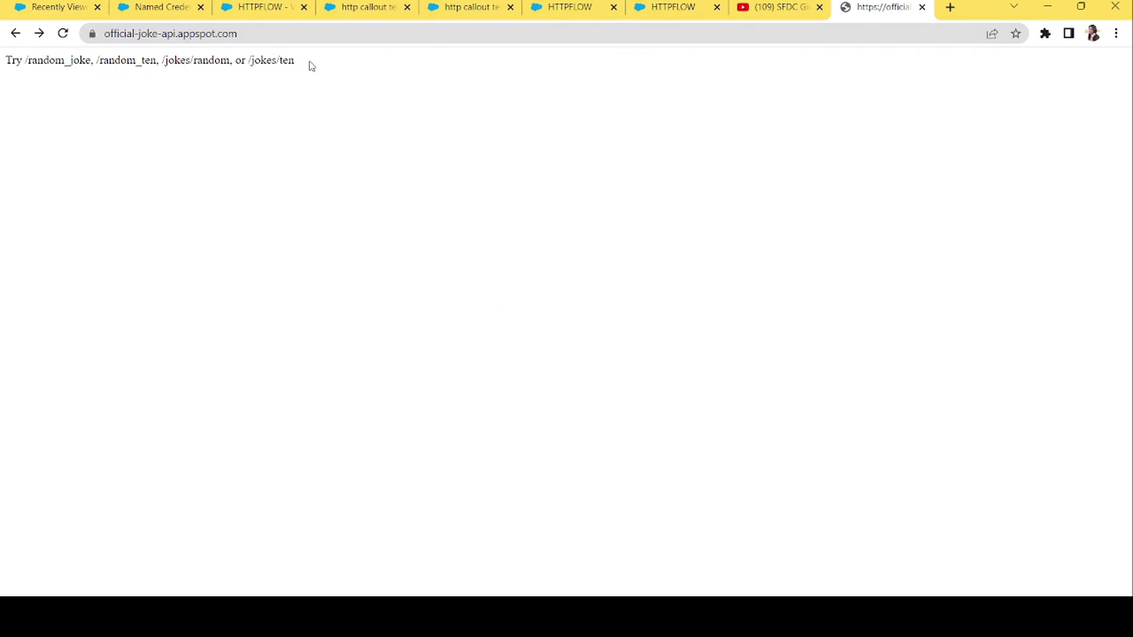
pyautogui.doubleClick(53, 61)
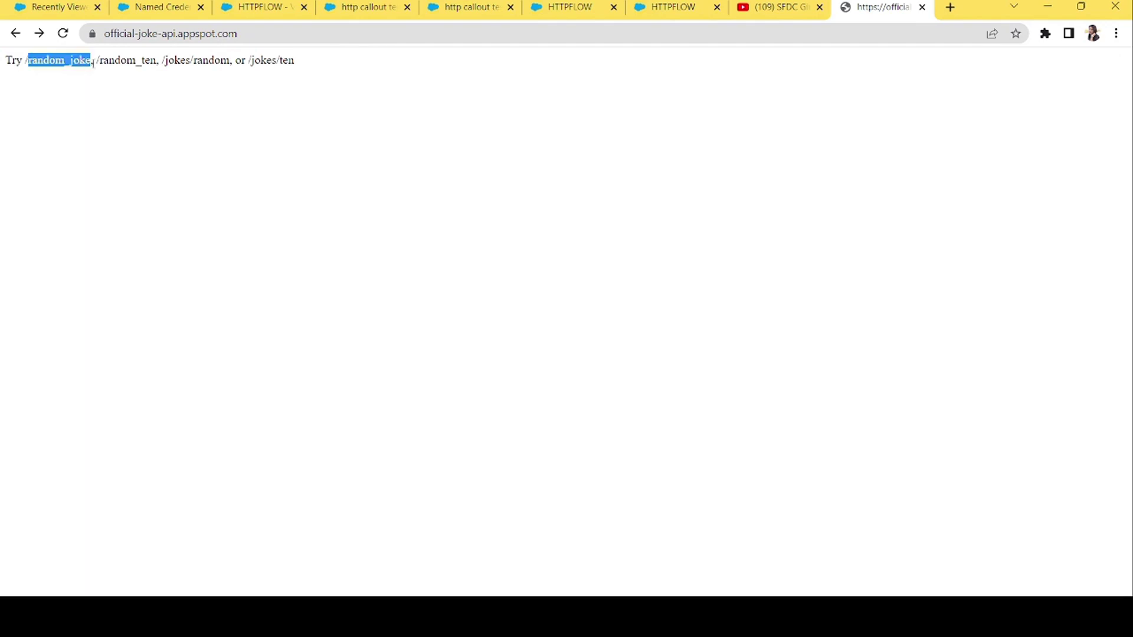
pyautogui.doubleClick(136, 60)
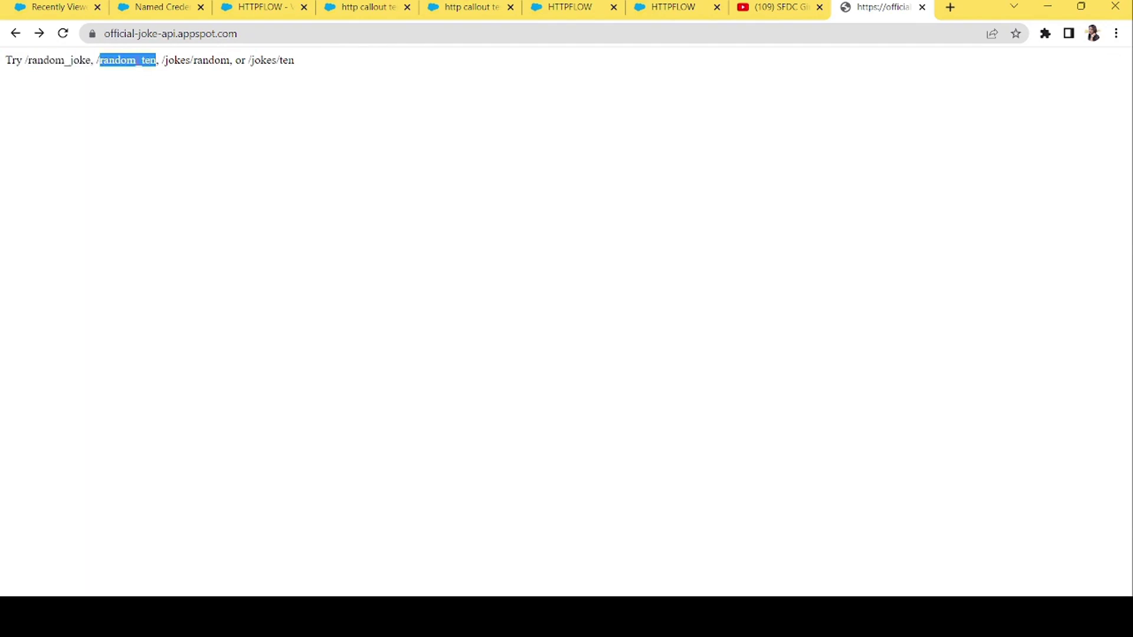
pyautogui.doubleClick(224, 61)
pyautogui.click(278, 61)
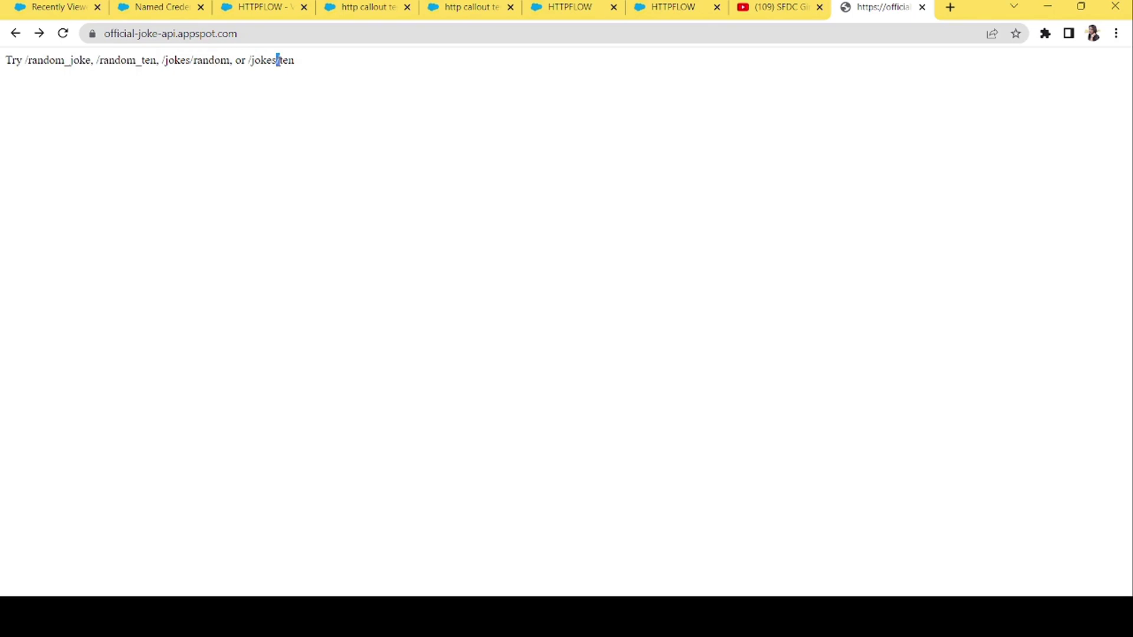
# Copy /jokes/random from the joke API page and set it as the callout's URL path in Flow Builder
pyautogui.moveTo(229, 60); pyautogui.dragTo(163, 61)
pyautogui.hotkey('ctrl', 'c')
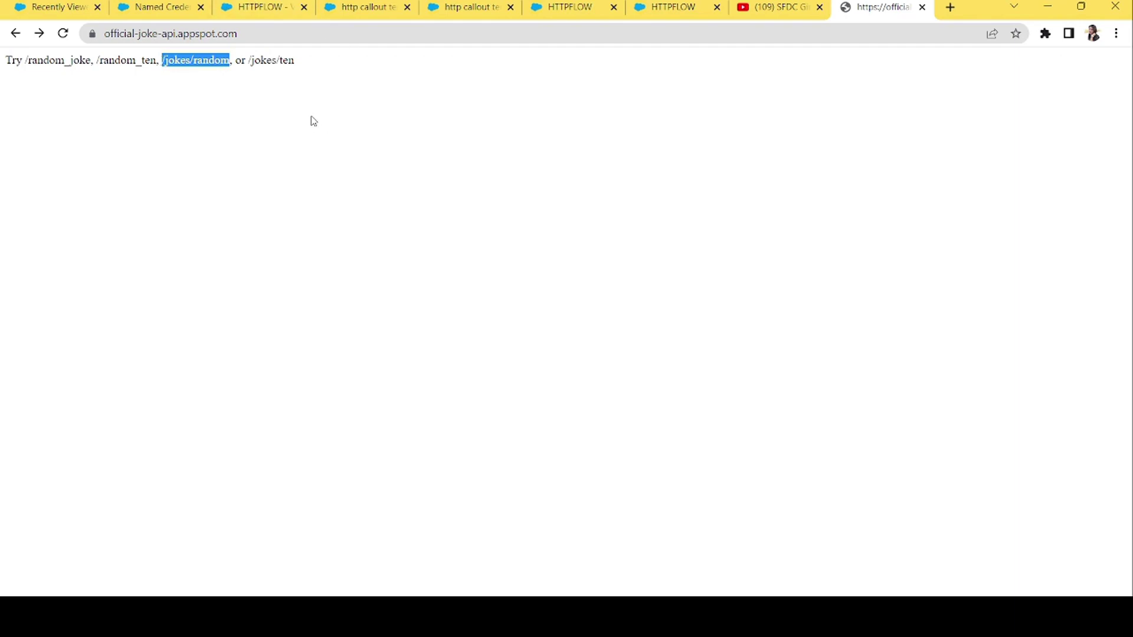
pyautogui.click(276, 6)
pyautogui.click(612, 324)
pyautogui.hotkey('ctrl', 'v')
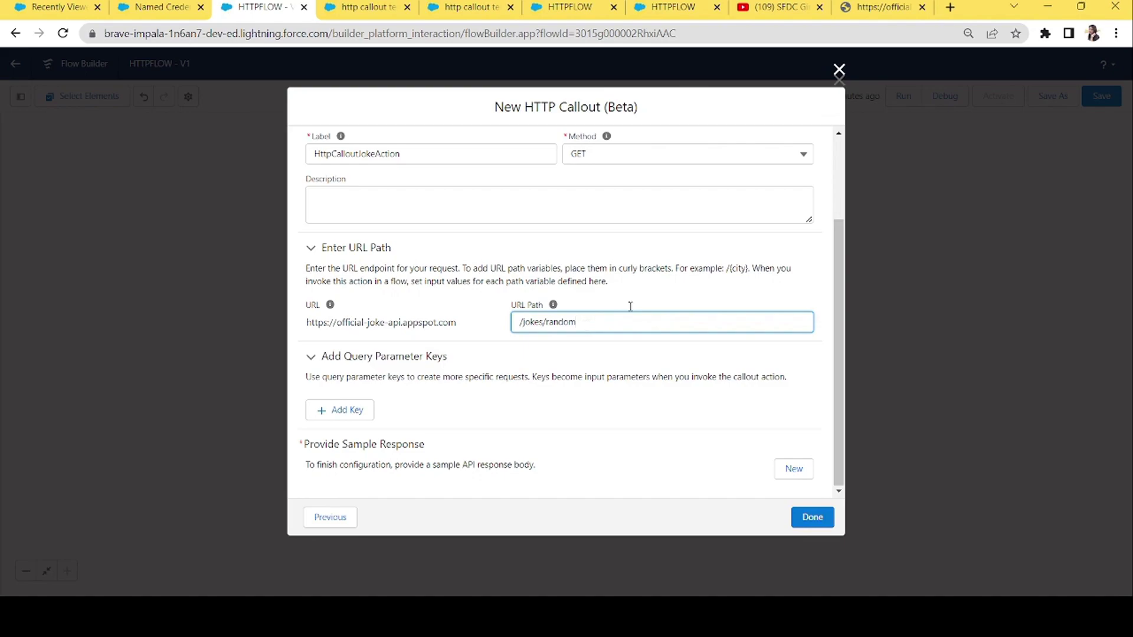
pyautogui.moveTo(726, 268); pyautogui.dragTo(746, 271)
pyautogui.click(679, 295)
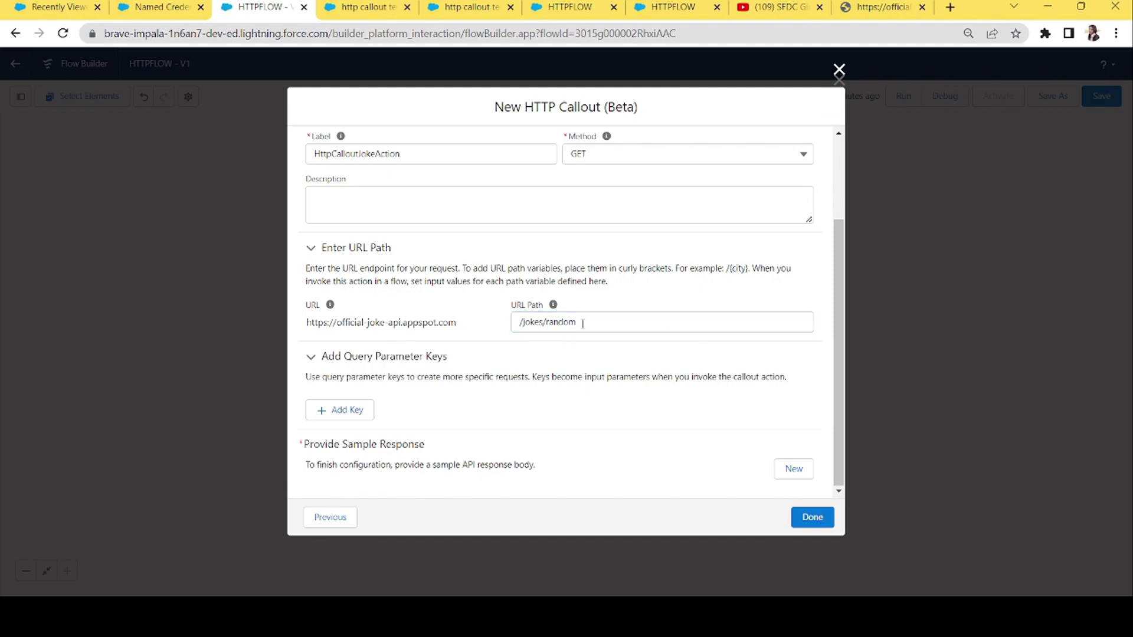
pyautogui.moveTo(578, 323); pyautogui.dragTo(475, 348)
pyautogui.hotkey('ctrl', 'c')
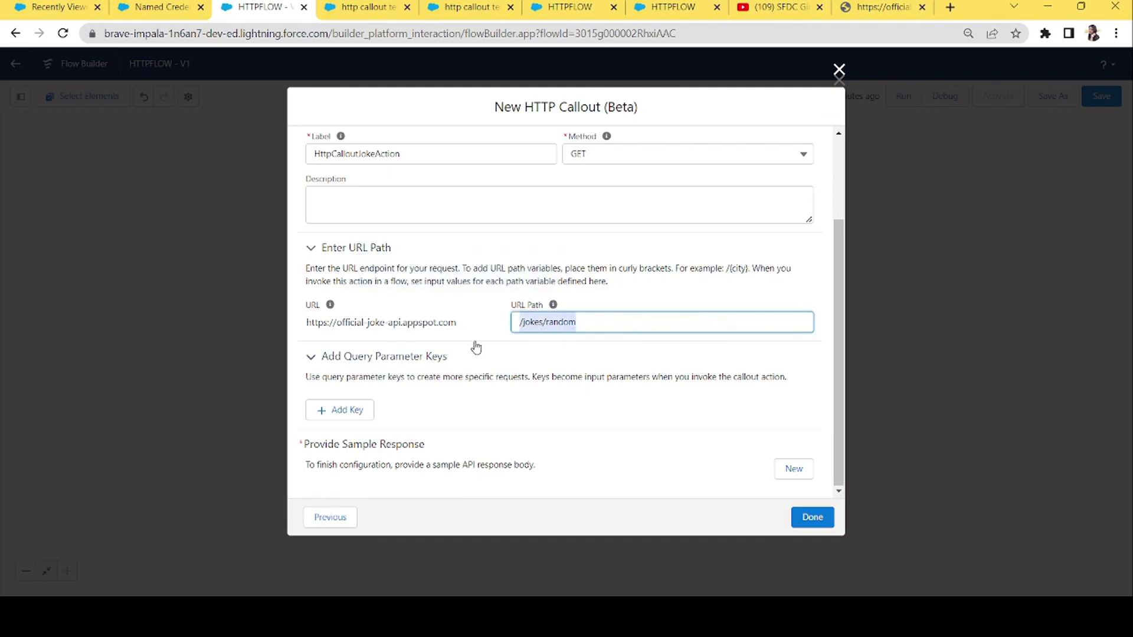
pyautogui.click(590, 330)
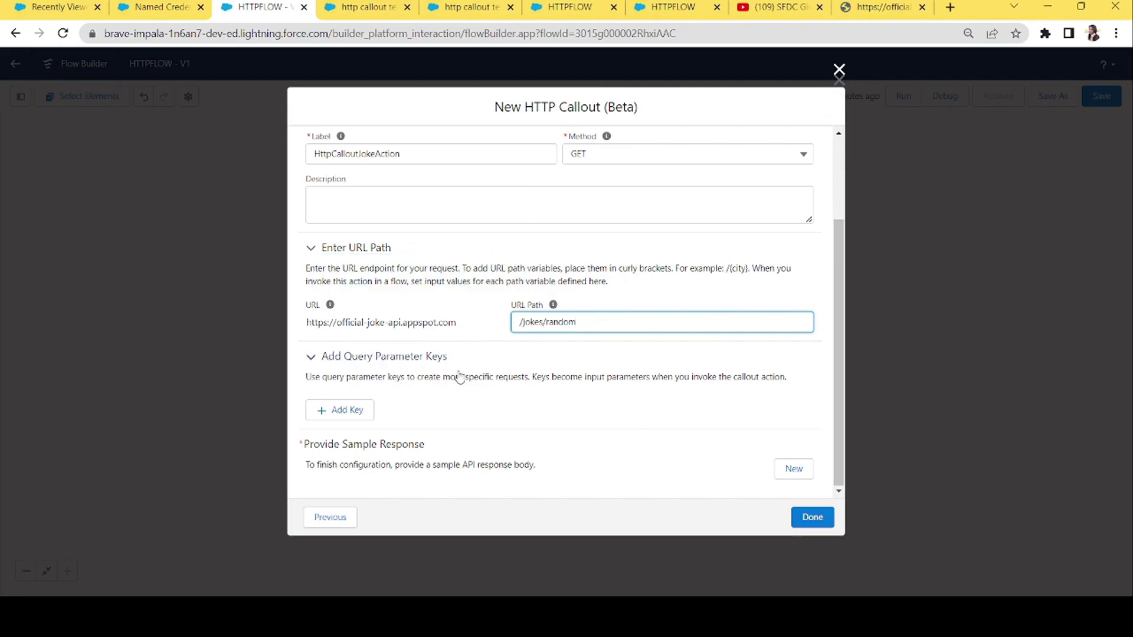
pyautogui.moveTo(883, 7); pyautogui.dragTo(369, 7)
pyautogui.click(263, 33)
pyautogui.click(293, 33)
pyautogui.hotkey('ctrl', 'v')
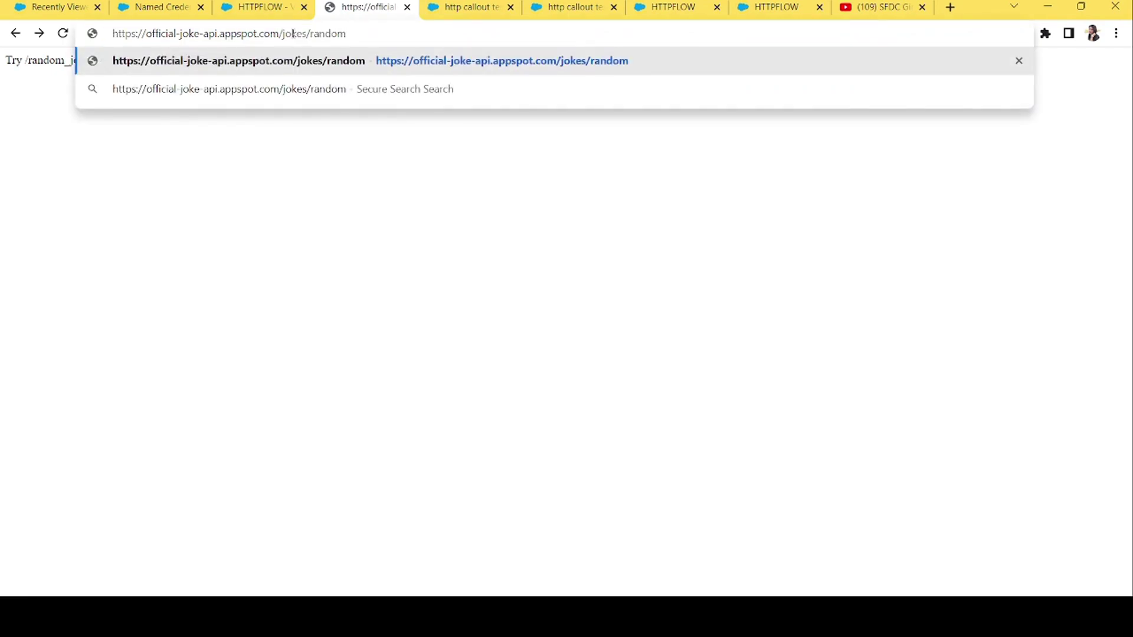
pyautogui.press('Return')
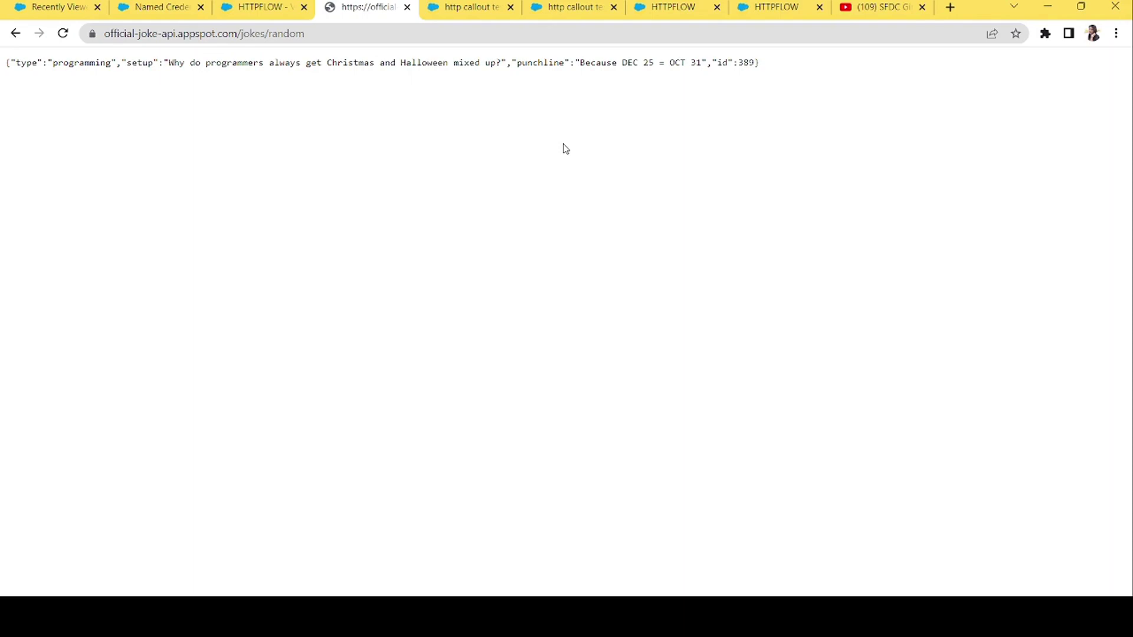
# Examine the type, setup, punchline and id fields in the joke API's JSON response
pyautogui.doubleClick(30, 65)
pyautogui.tripleClick(30, 64)
pyautogui.click(76, 64)
pyautogui.doubleClick(24, 62)
pyautogui.doubleClick(140, 63)
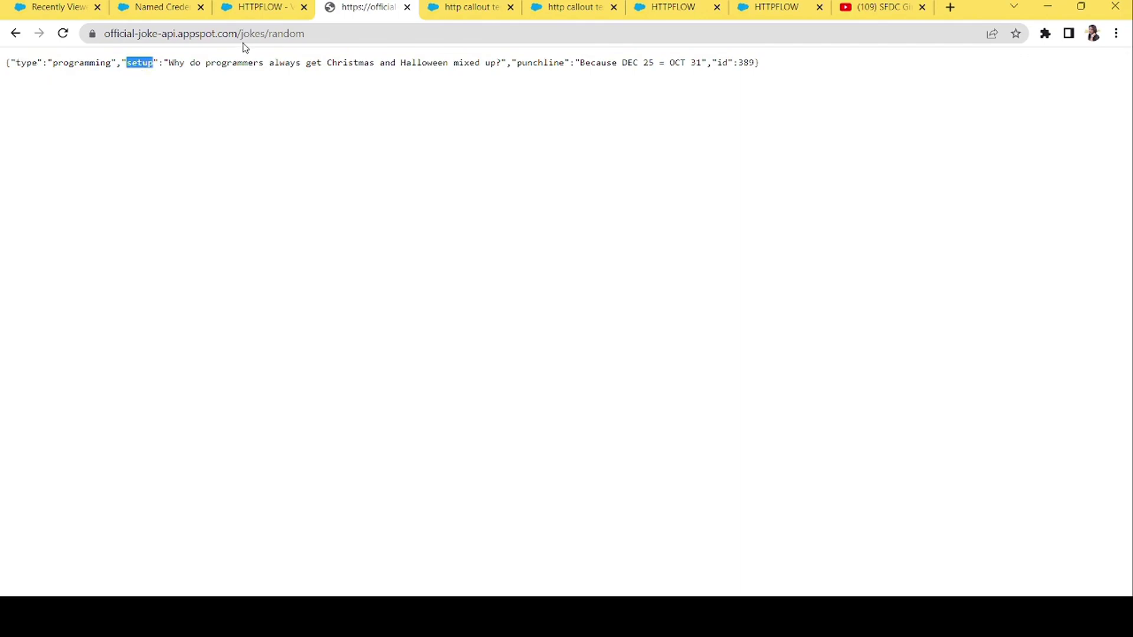
pyautogui.doubleClick(541, 63)
pyautogui.doubleClick(722, 63)
pyautogui.click(23, 62)
pyautogui.tripleClick(24, 62)
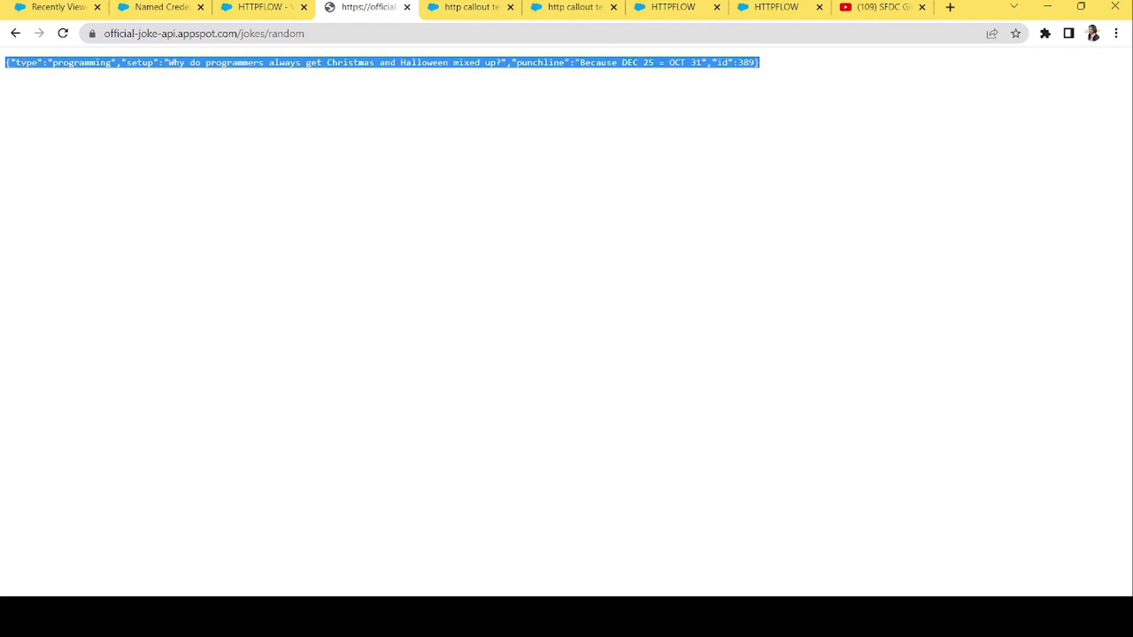
# Return to the HTTP callout in Flow Builder and add a query parameter key named type with data type String
pyautogui.click(263, 8)
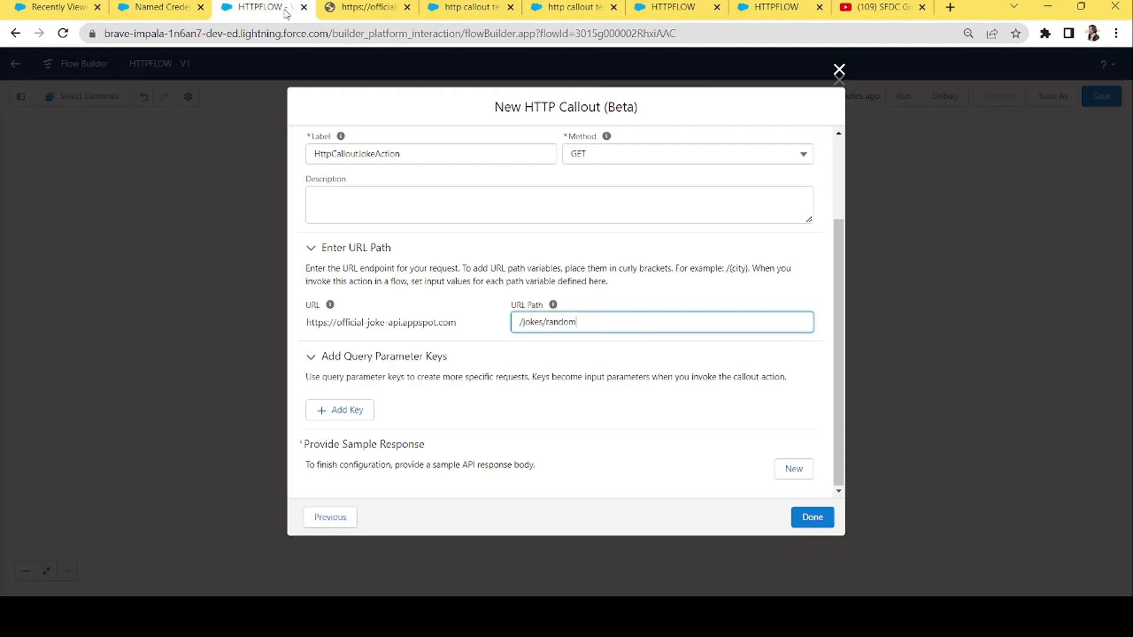
pyautogui.click(346, 411)
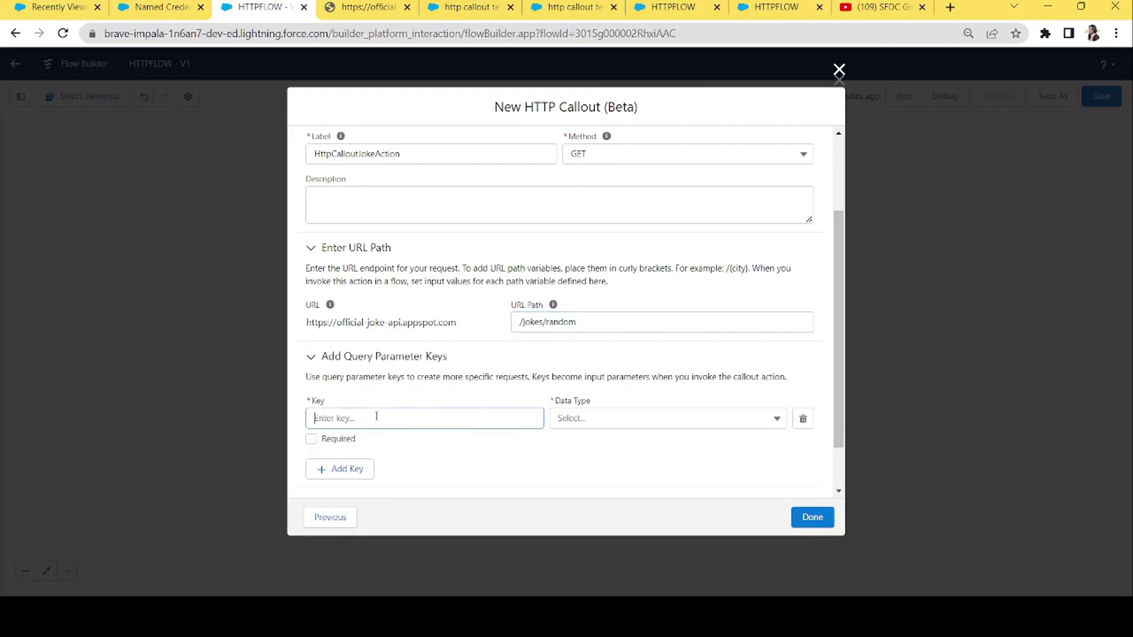
pyautogui.write('type')
pyautogui.press('Tab')
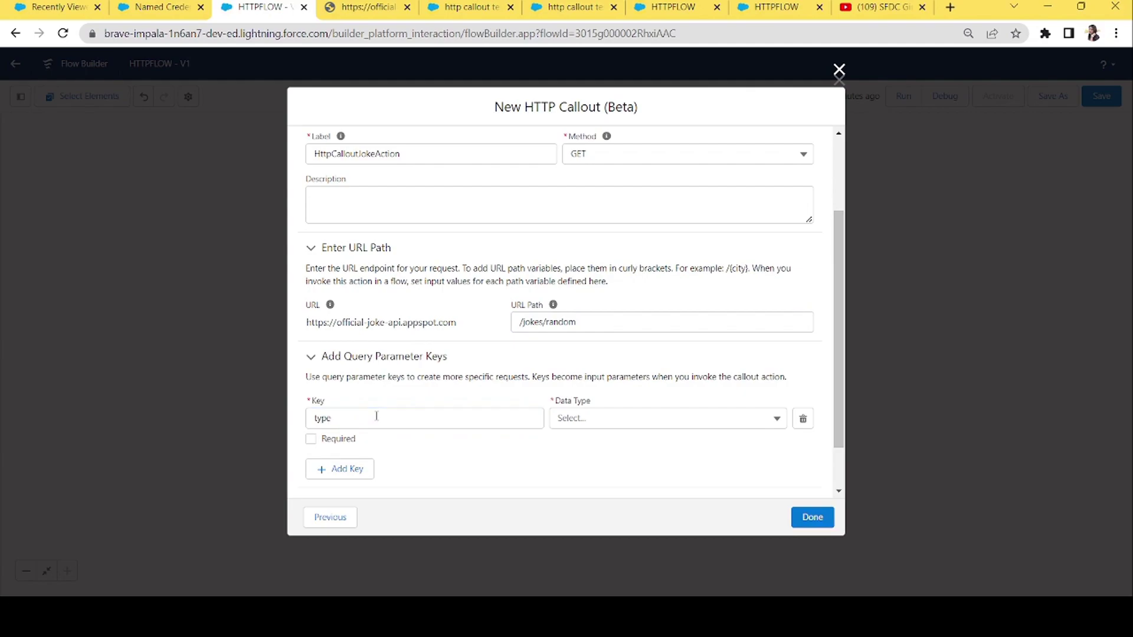
pyautogui.click(582, 420)
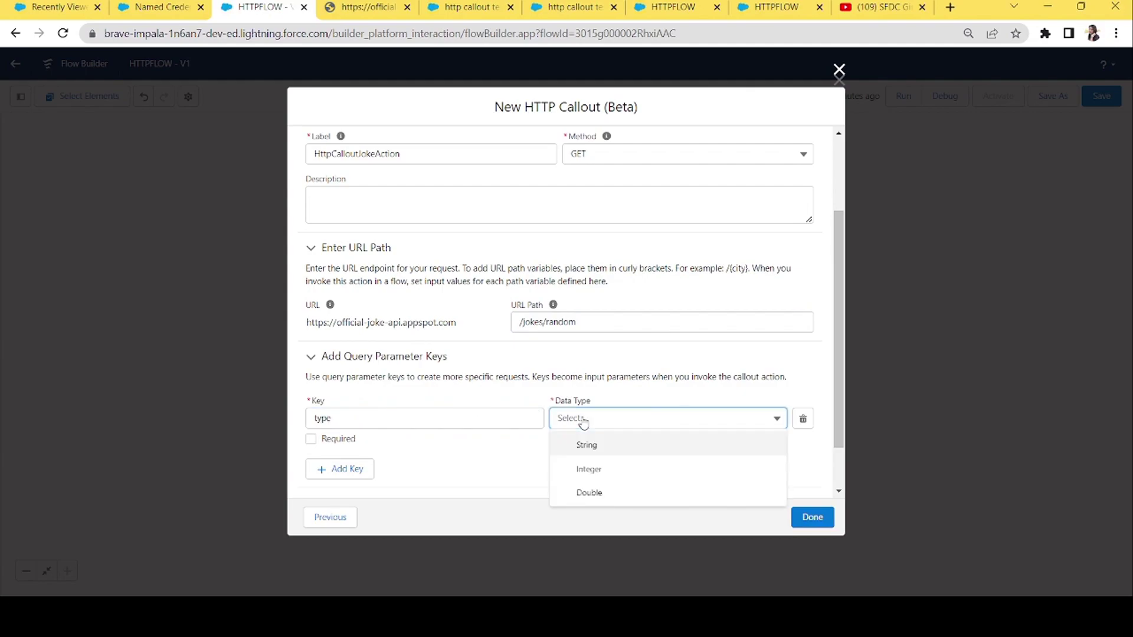
pyautogui.moveTo(839, 413); pyautogui.dragTo(848, 487)
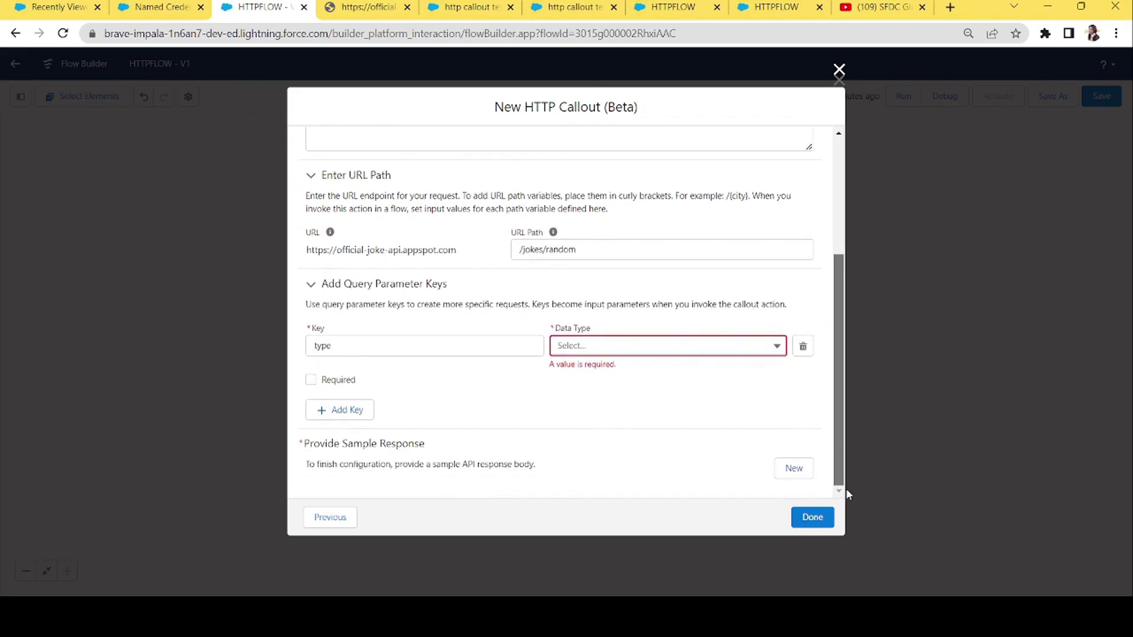
pyautogui.click(573, 348)
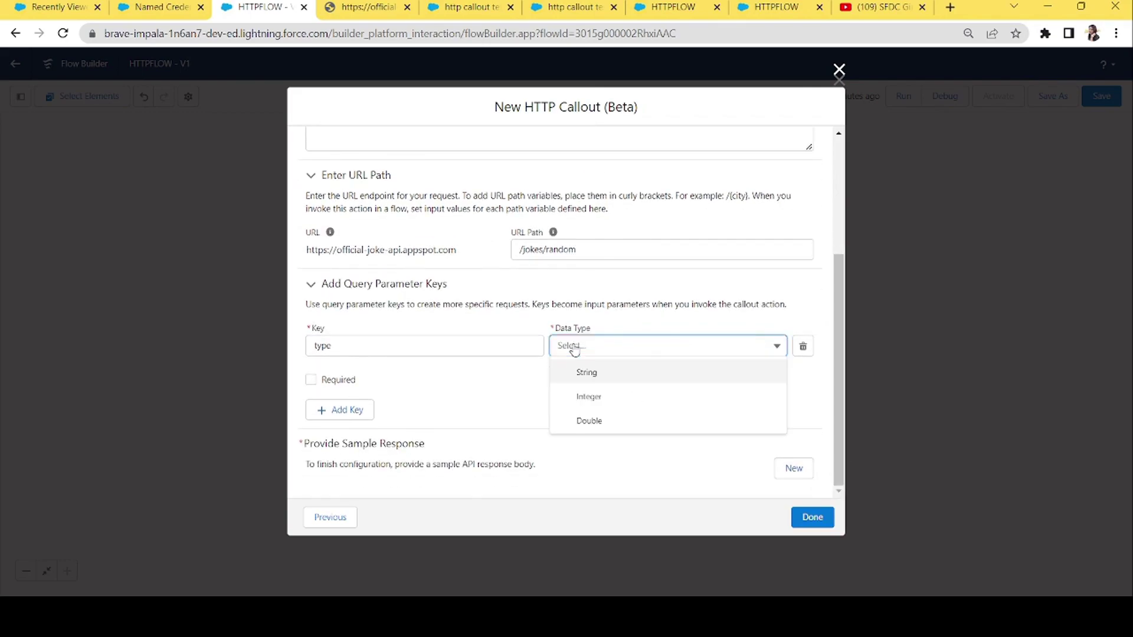
pyautogui.click(580, 379)
# Add a second query parameter key named setup with data type String
pyautogui.click(345, 413)
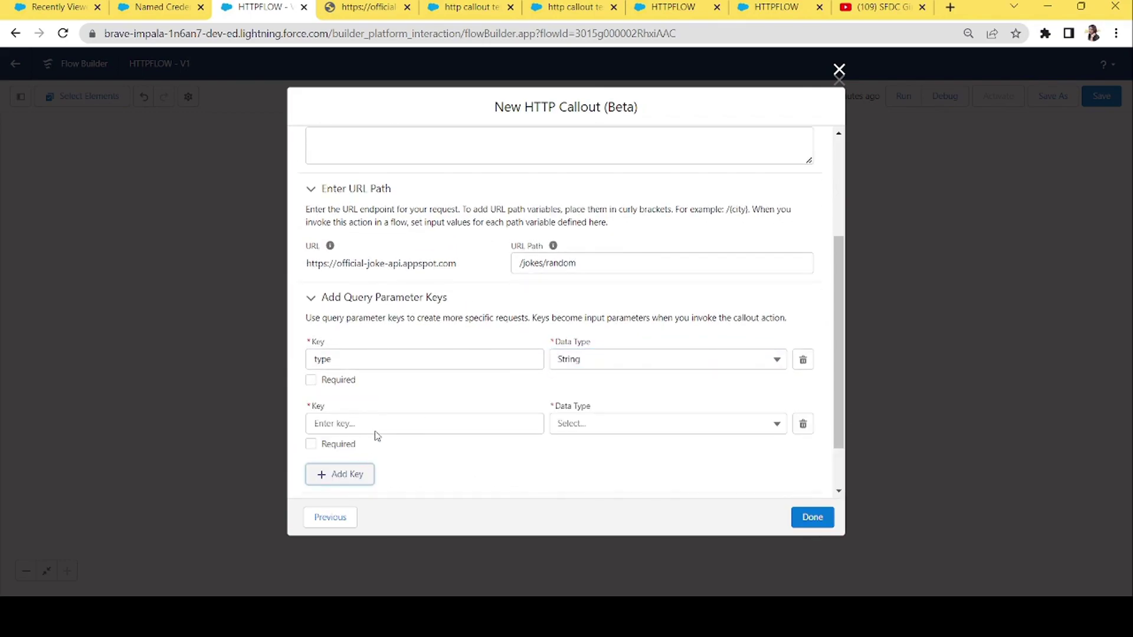
pyautogui.write('setup')
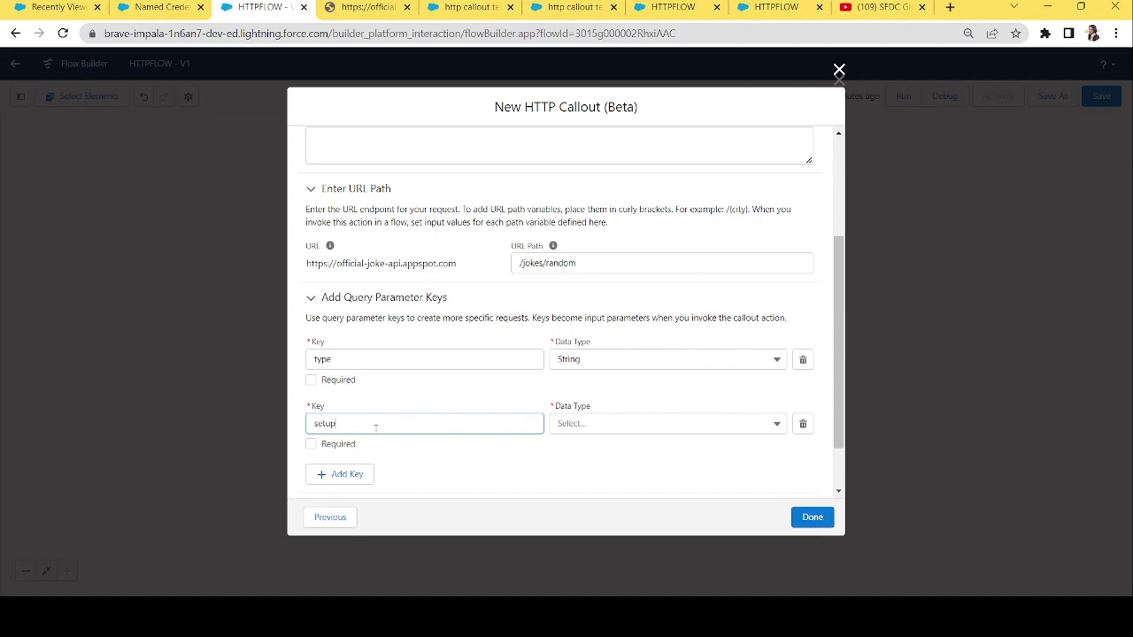
pyautogui.click(597, 429)
pyautogui.click(586, 452)
# Add a third query parameter key named punchline with data type String
pyautogui.click(342, 475)
pyautogui.write('punchline')
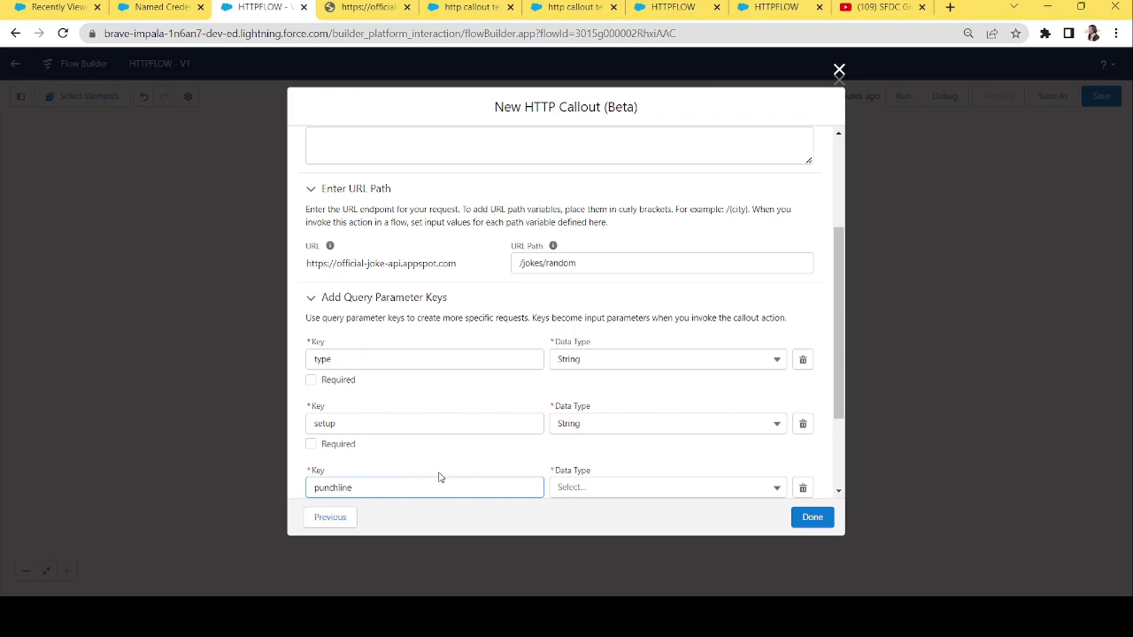
pyautogui.scroll(-2, 832, 369)
pyautogui.click(588, 361)
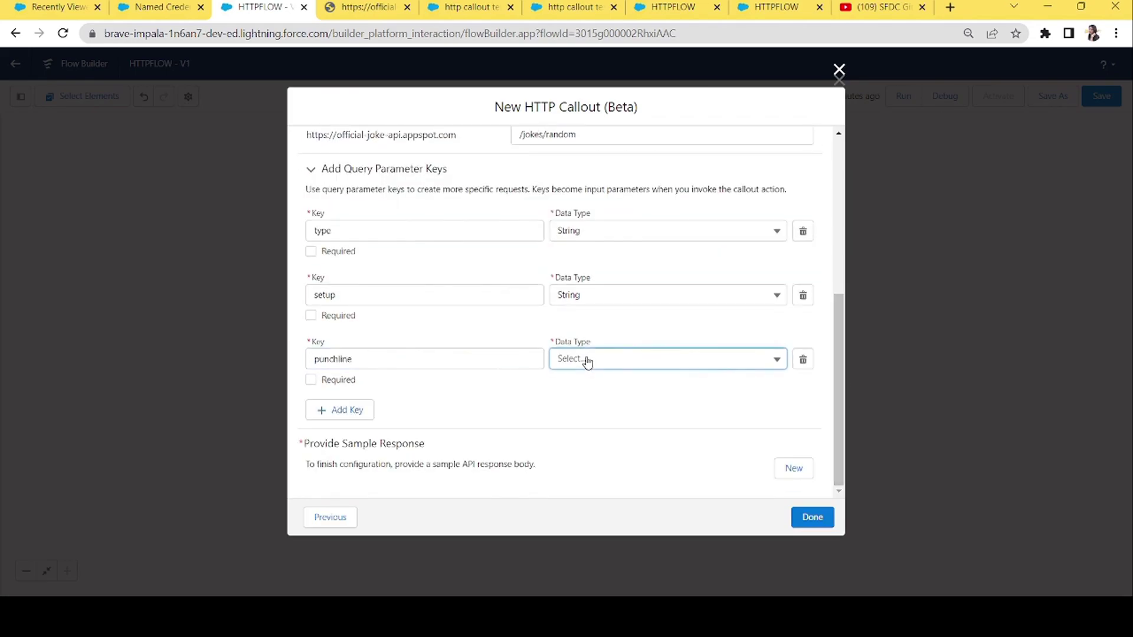
pyautogui.click(597, 366)
pyautogui.click(597, 367)
pyautogui.click(585, 386)
# Add a fourth query parameter key named id with data type Integer
pyautogui.click(328, 409)
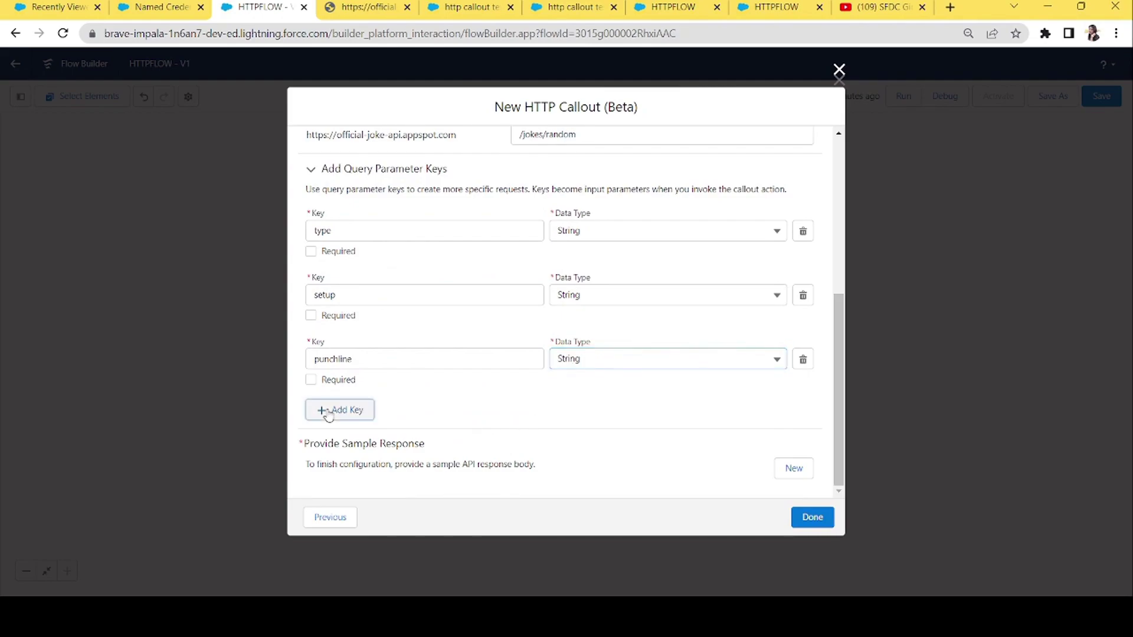
pyautogui.click(363, 423)
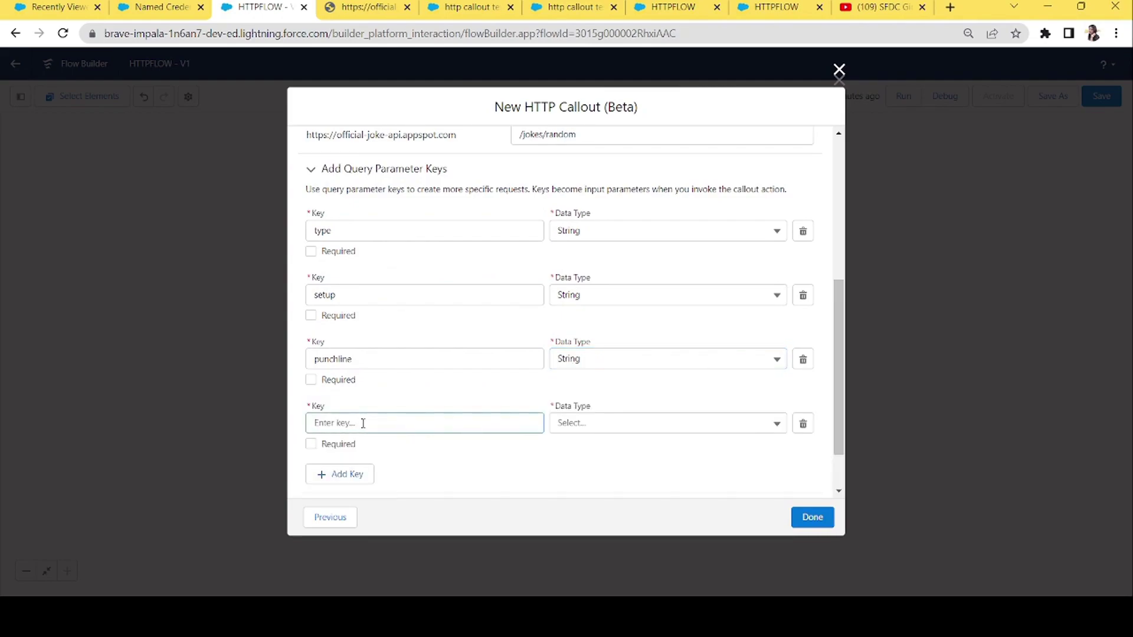
pyautogui.write('id')
pyautogui.click(619, 425)
pyautogui.click(592, 470)
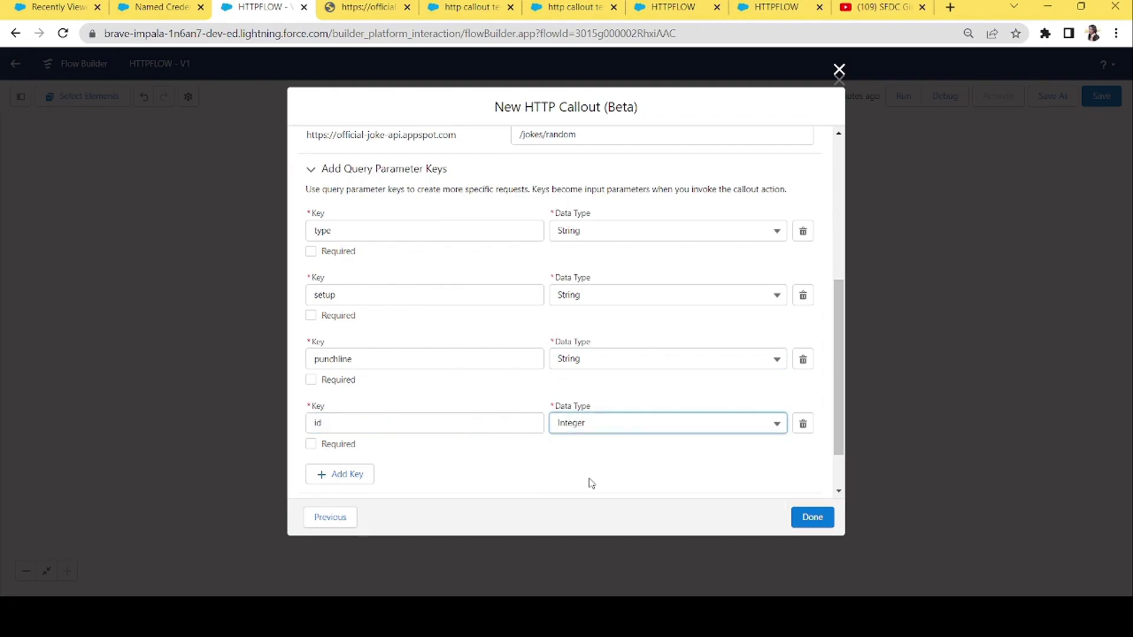
# Provide a new sample response using the JSON copied from the joke API page, and review its inferred data structure
pyautogui.click(835, 396)
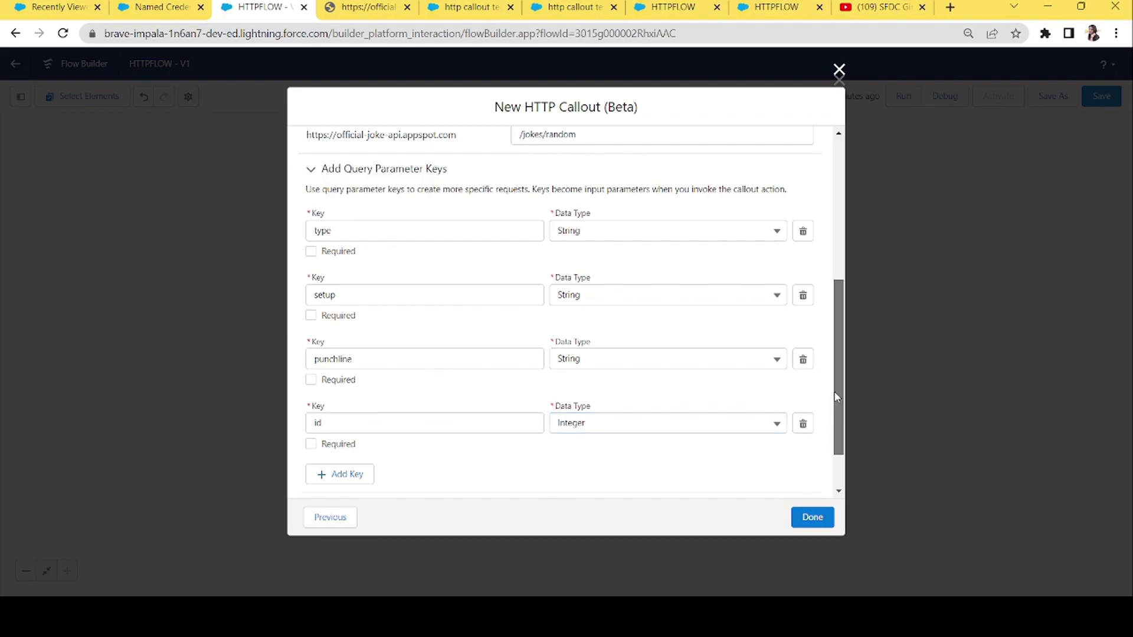
pyautogui.moveTo(836, 397); pyautogui.dragTo(847, 469)
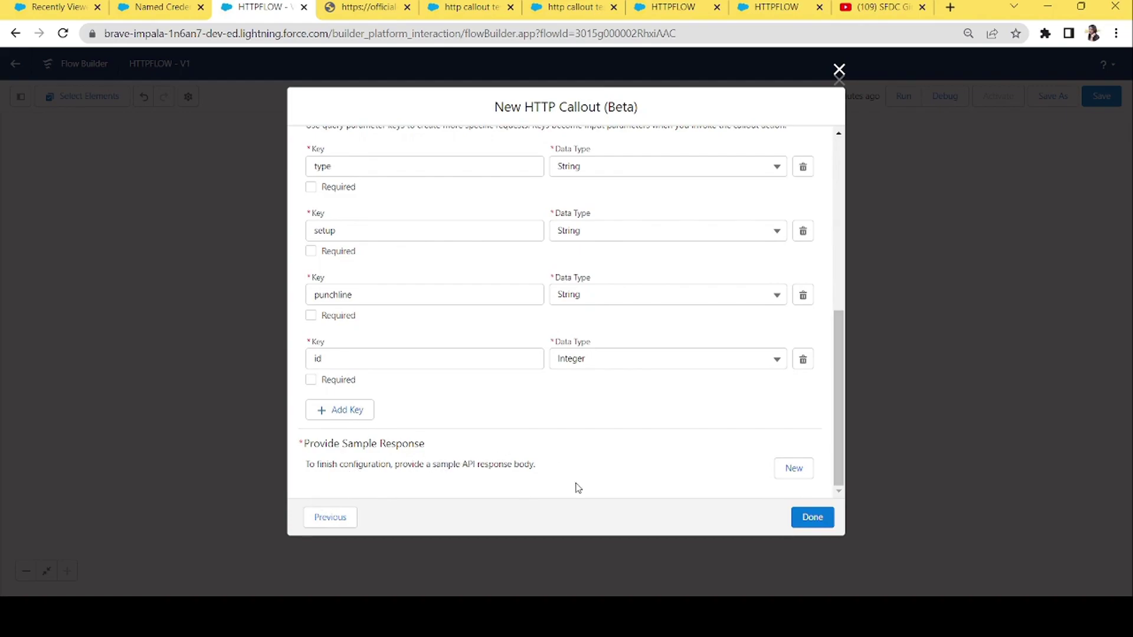
pyautogui.click(793, 468)
pyautogui.click(366, 7)
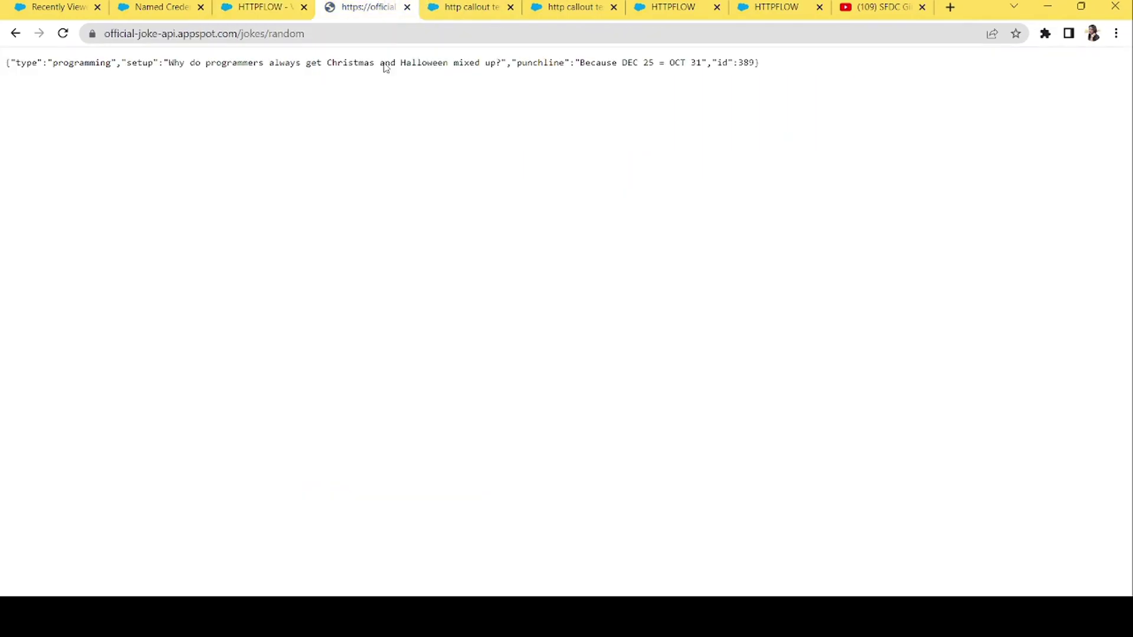
pyautogui.hotkey('ctrl', 'a')
pyautogui.hotkey('ctrl', 'c')
pyautogui.hotkey('ctrl', 'shift', 'Tab')
pyautogui.click(413, 237)
pyautogui.hotkey('ctrl', 'v')
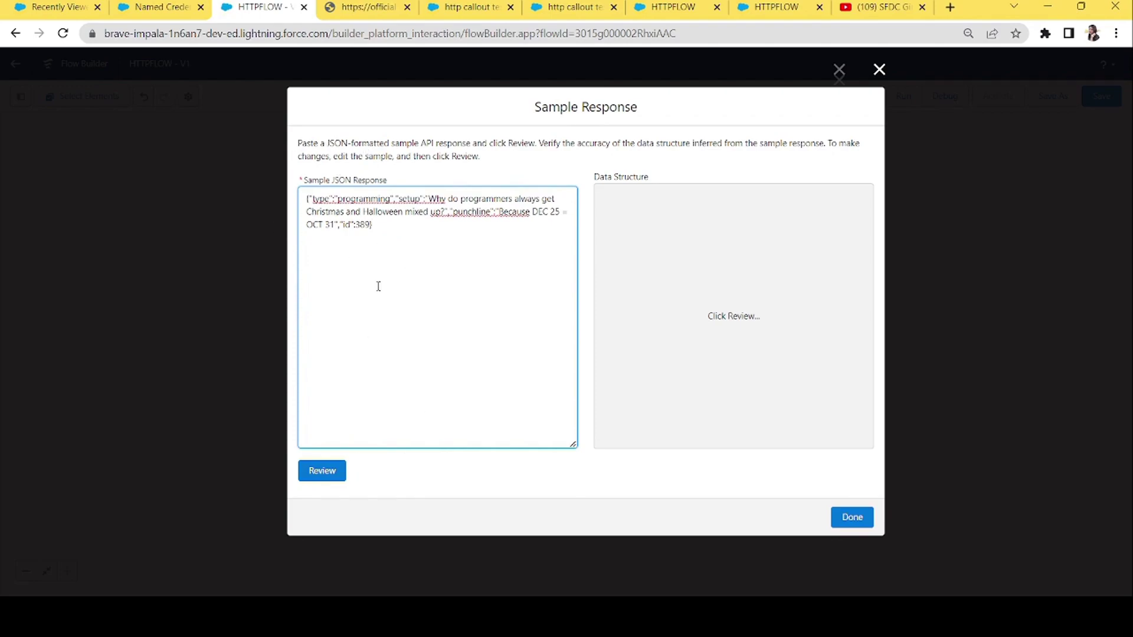
pyautogui.click(321, 472)
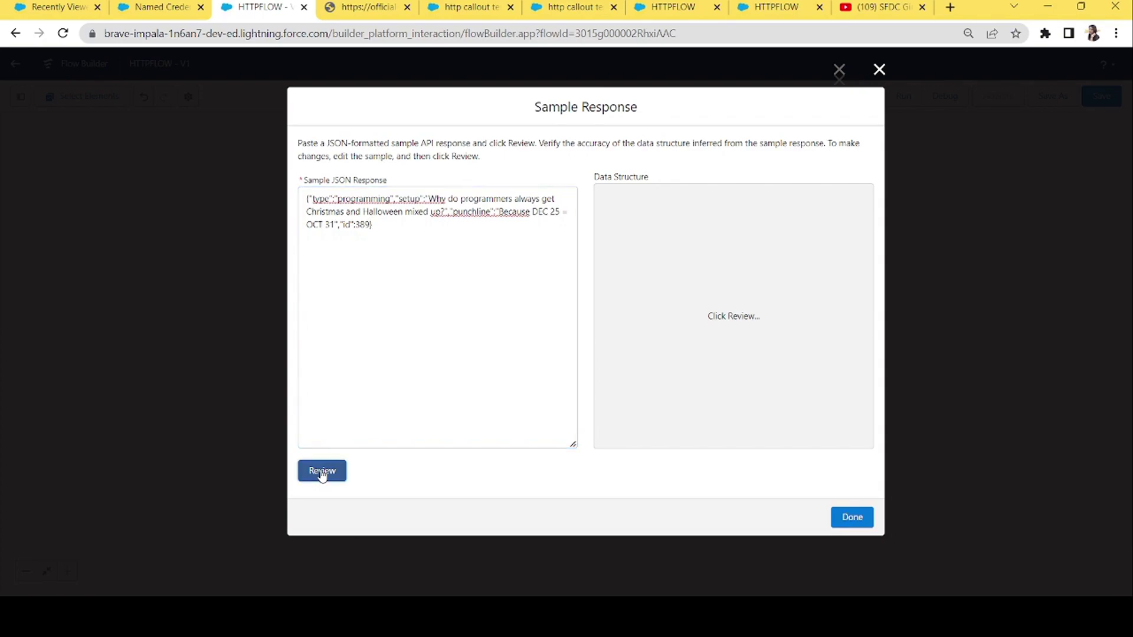
pyautogui.click(622, 197)
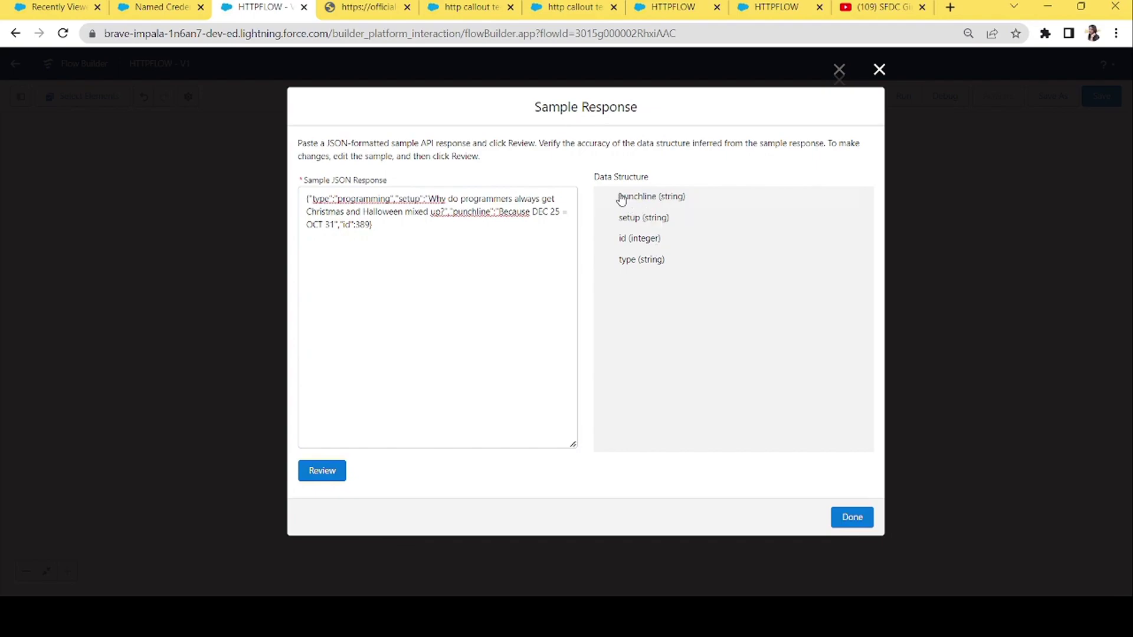
# Accept the data structure inferred from the sample response and save the HTTP callout action
pyautogui.click(750, 321)
pyautogui.click(849, 518)
pyautogui.click(809, 516)
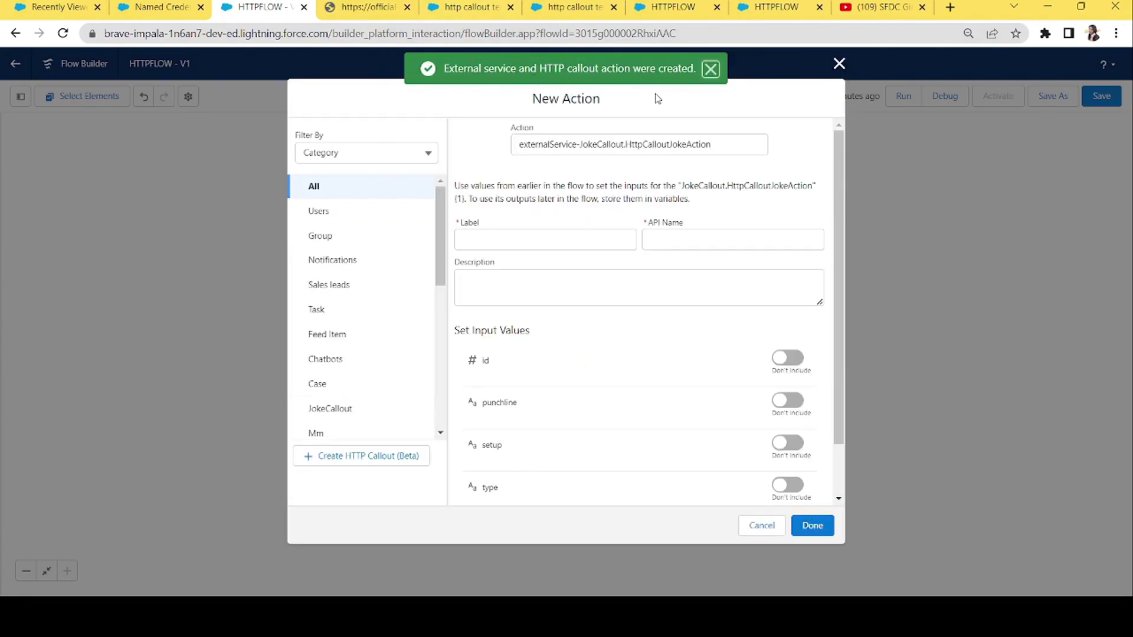
# Label the joke callout action ActionJoke and add it to the flow without including any input values
pyautogui.click(535, 234)
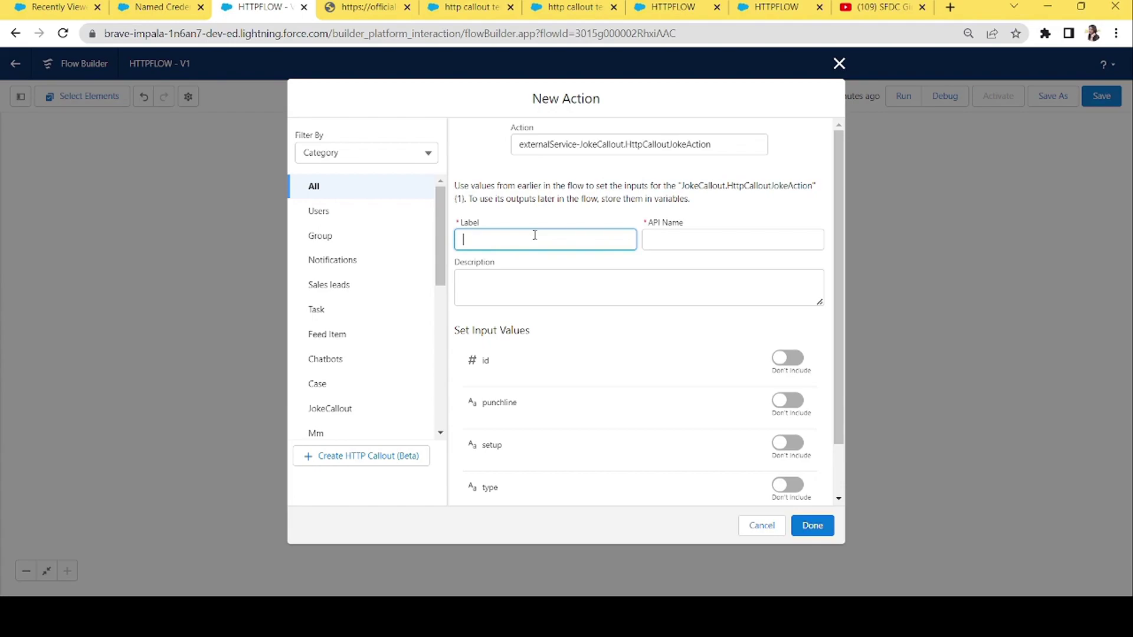
pyautogui.write('ActionJoke')
pyautogui.press('Tab')
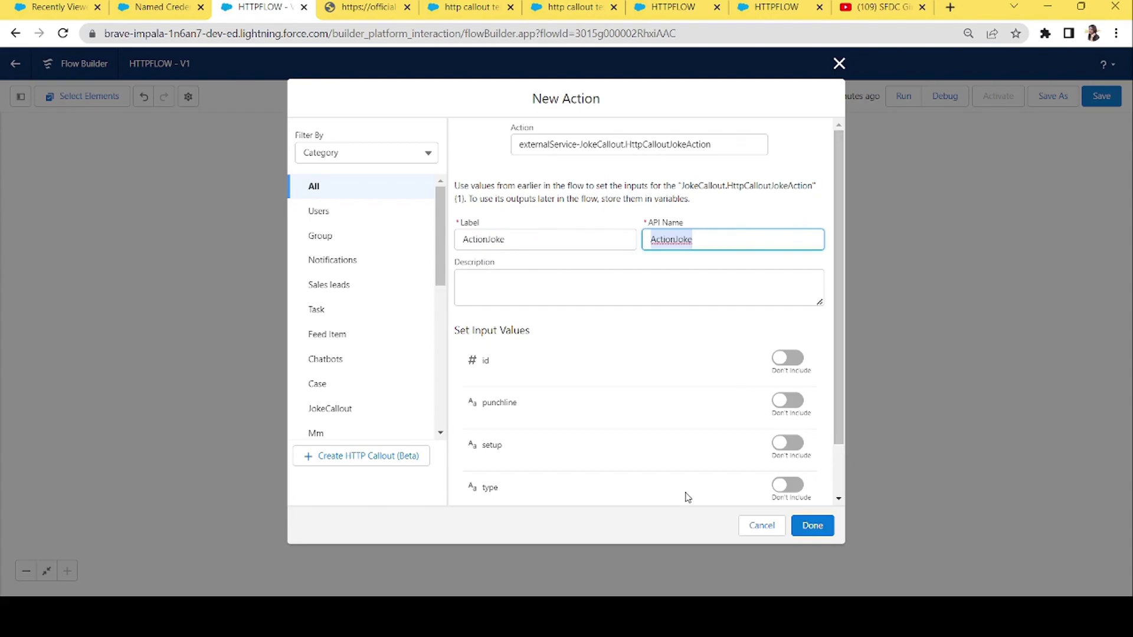
pyautogui.moveTo(839, 412); pyautogui.dragTo(841, 469)
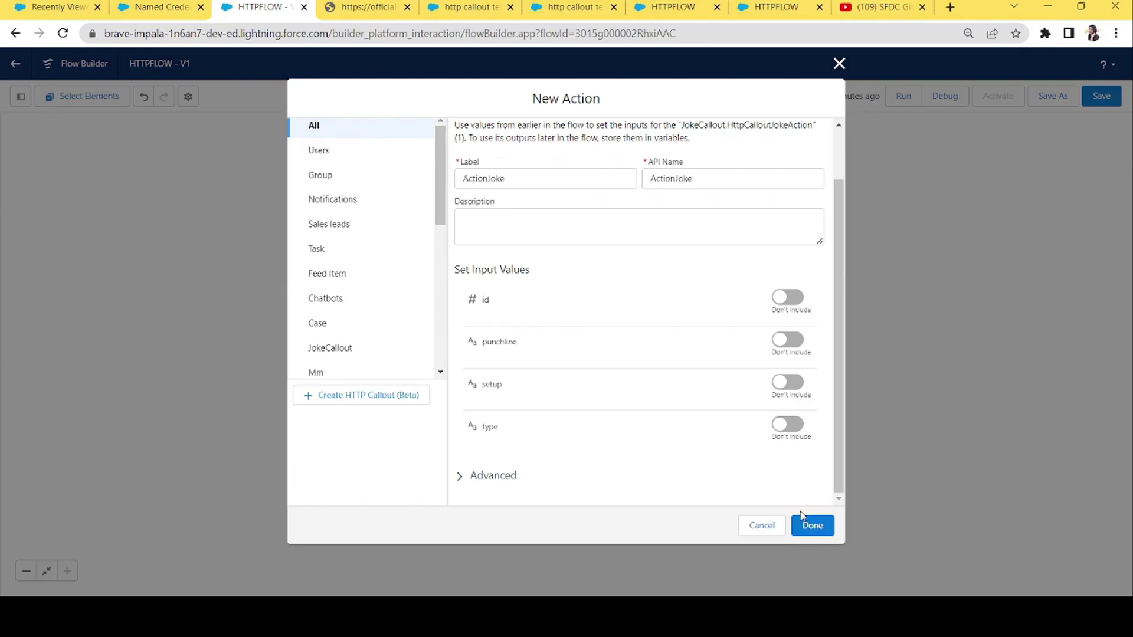
pyautogui.click(813, 528)
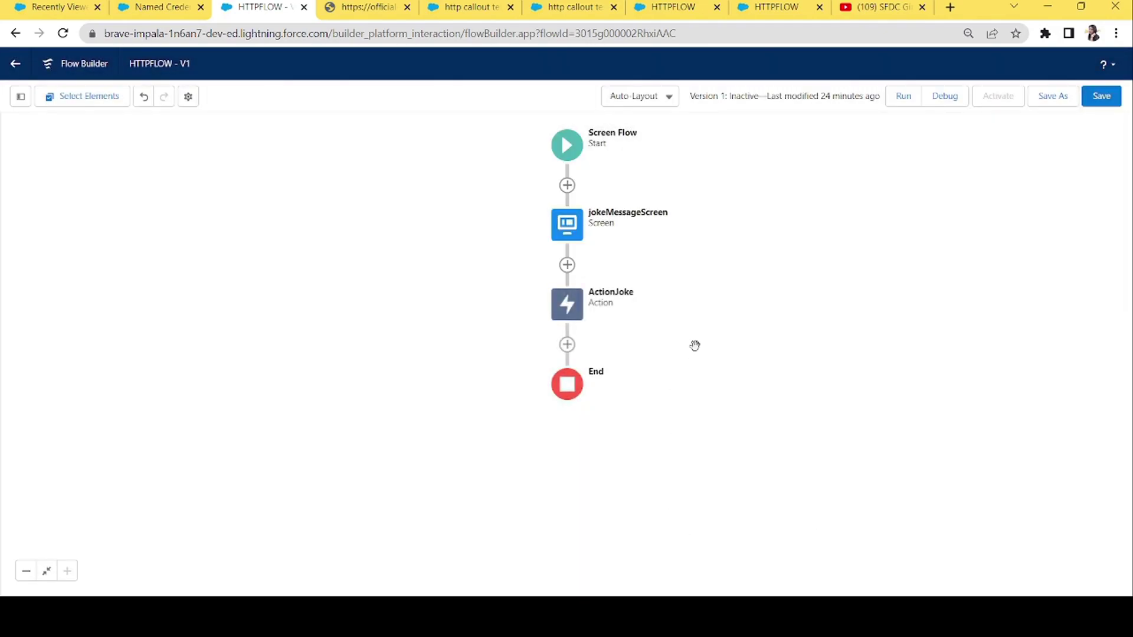
# Add a screen element after ActionJoke and place a Display Text component with API name joke on it
pyautogui.click(575, 345)
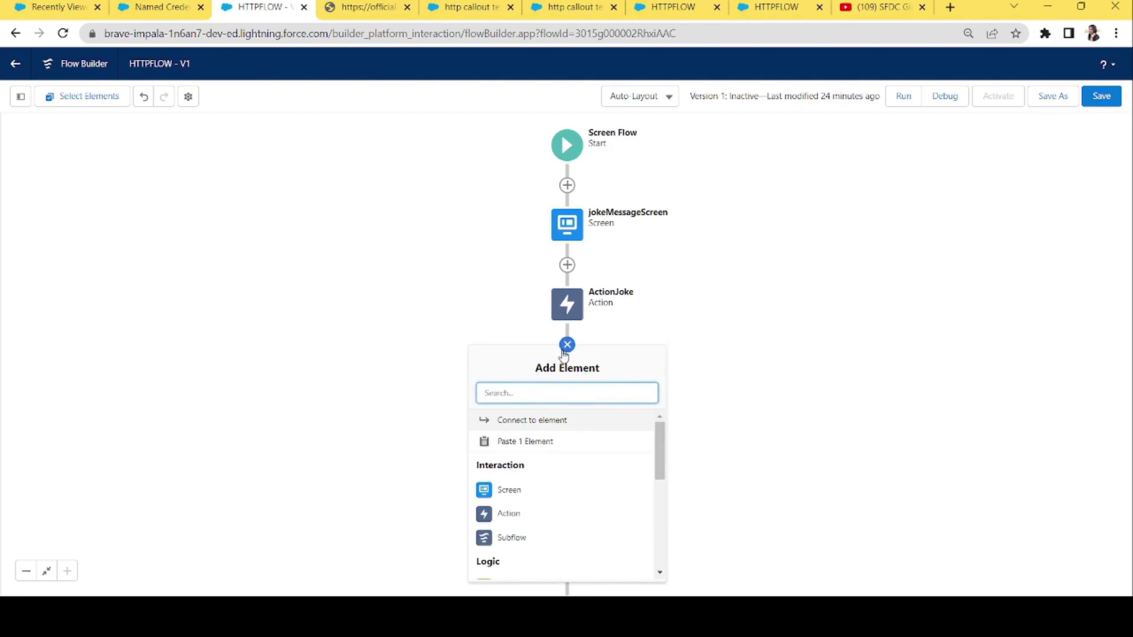
pyautogui.click(515, 493)
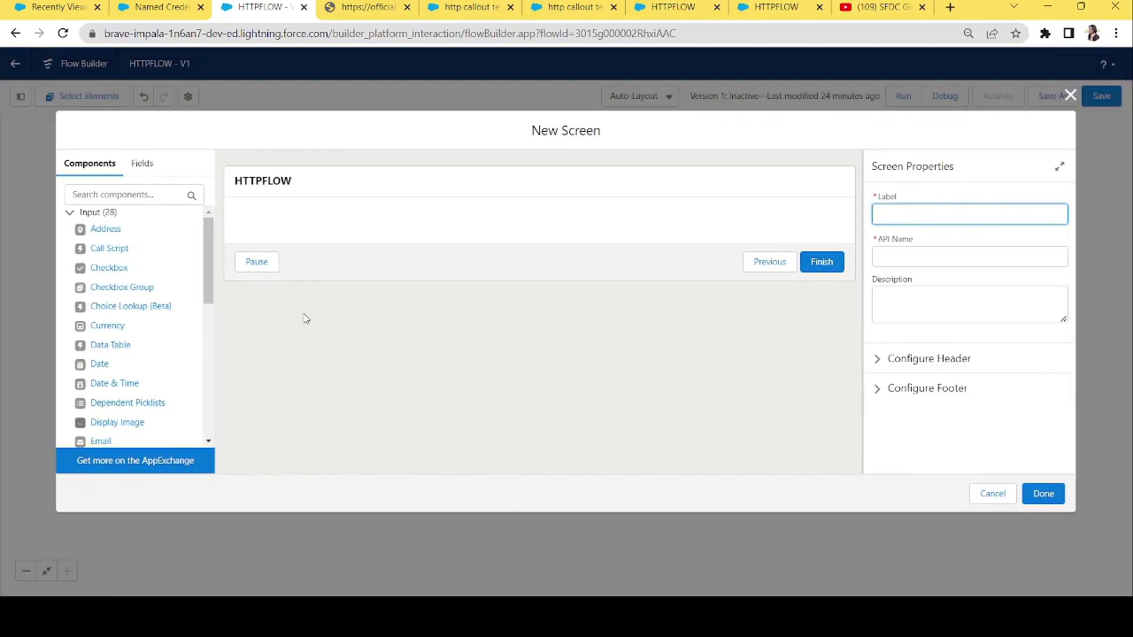
pyautogui.click(140, 194)
pyautogui.write('dis')
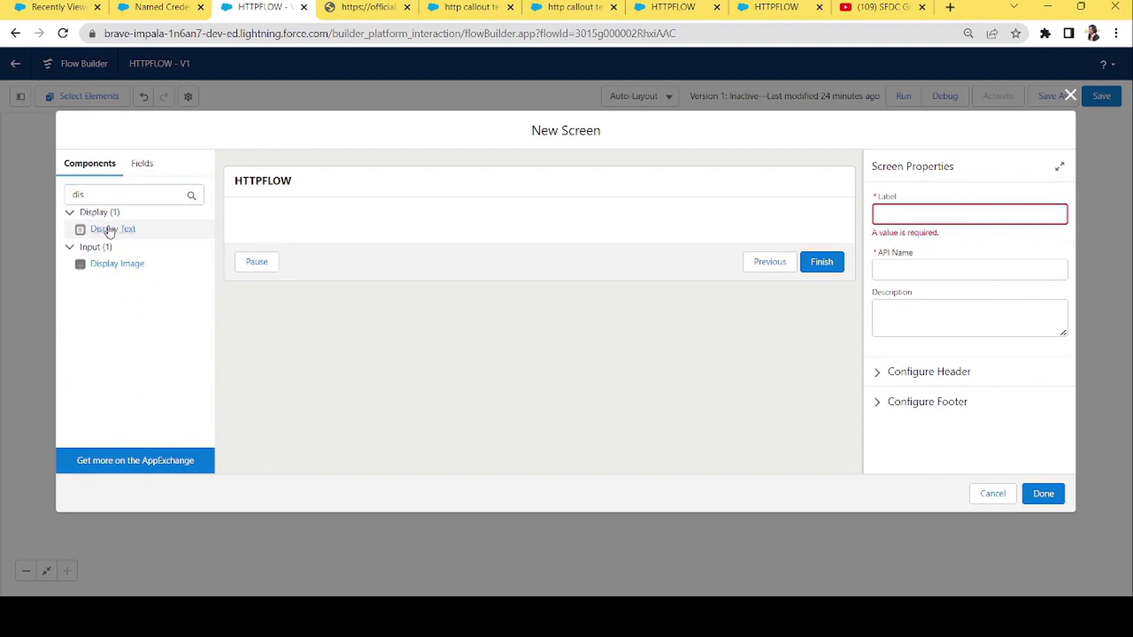
pyautogui.moveTo(109, 231); pyautogui.dragTo(293, 225)
pyautogui.click(907, 214)
pyautogui.press('Tab')
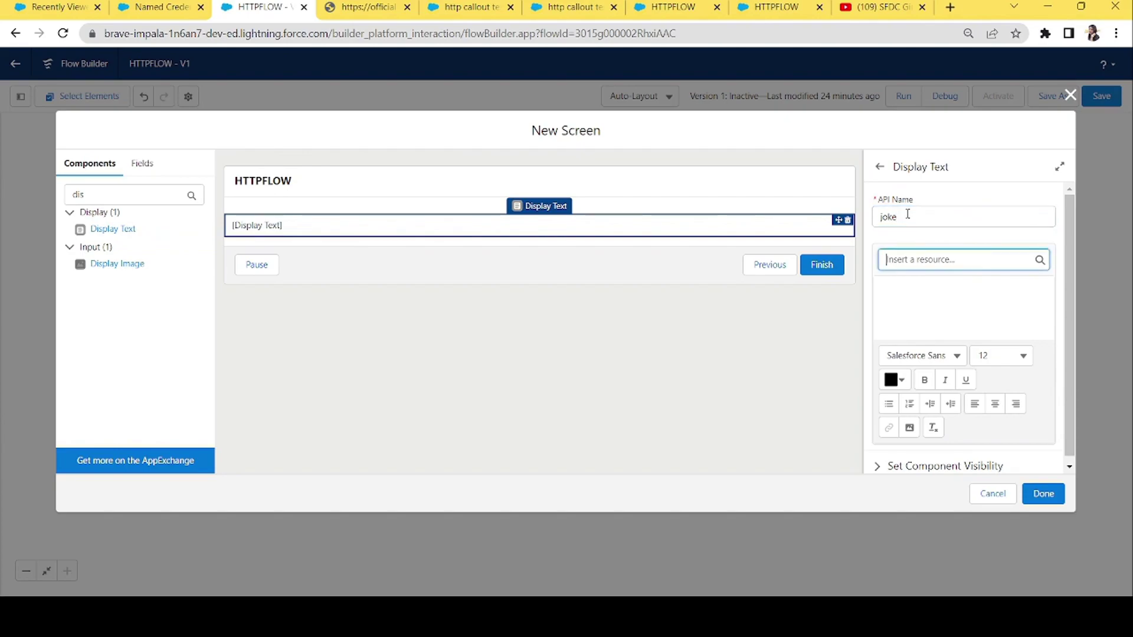
# Enter "Here is a joke for you - 😂" as the content of the joke display text
pyautogui.click(911, 300)
pyautogui.write('Here is a joke for you -')
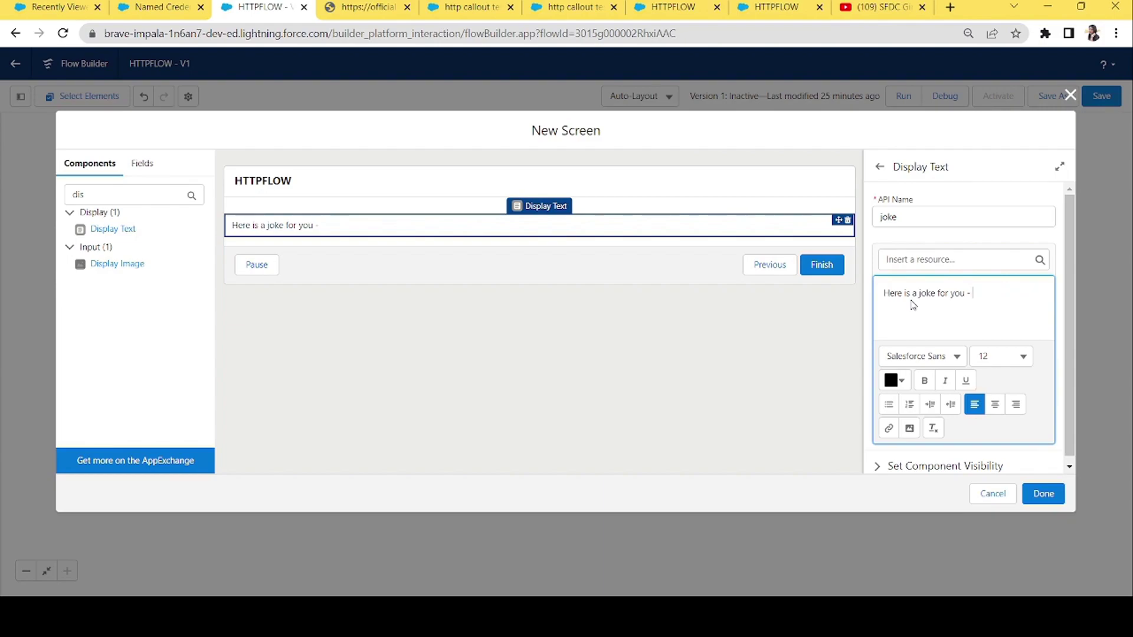
pyautogui.hotkey('ctrl', 'v')
# Format the whole joke heading text in bold at font size 26 with the red colour #EA0101
pyautogui.moveTo(980, 292); pyautogui.dragTo(846, 293)
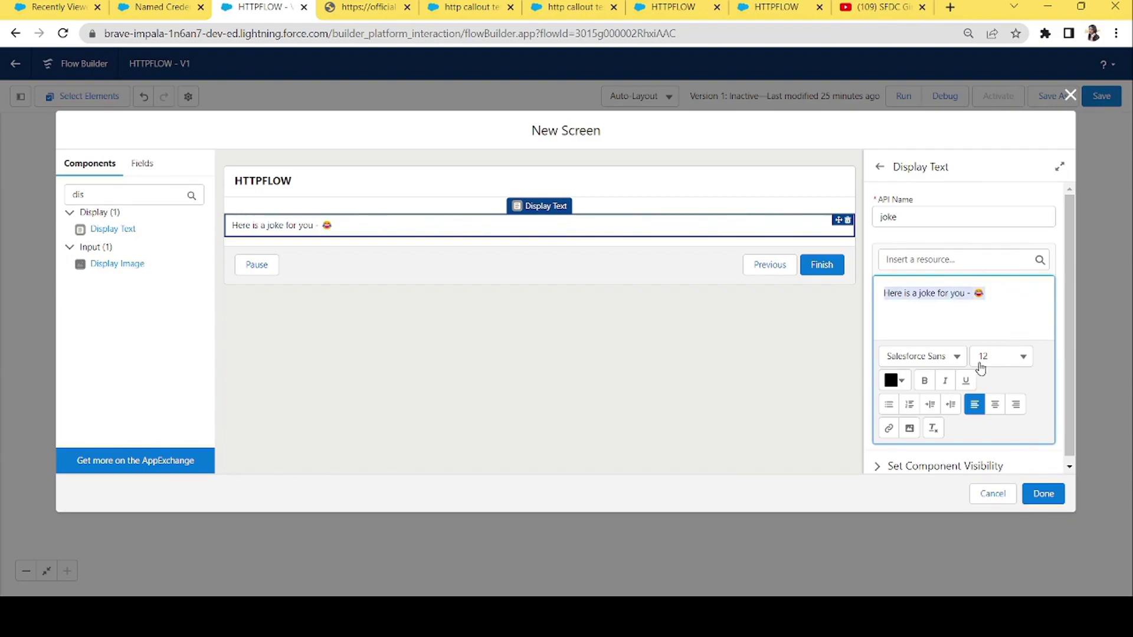
pyautogui.click(1020, 357)
pyautogui.scroll(-3, 1028, 408)
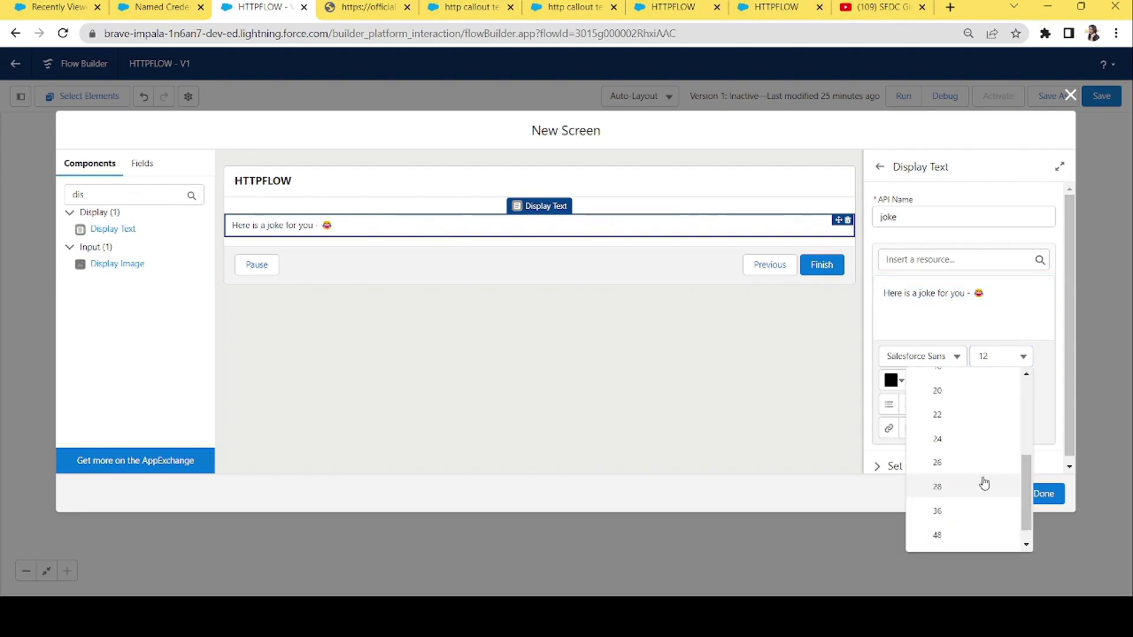
pyautogui.click(973, 471)
pyautogui.click(894, 390)
pyautogui.moveTo(984, 424); pyautogui.dragTo(1018, 416)
pyautogui.click(986, 552)
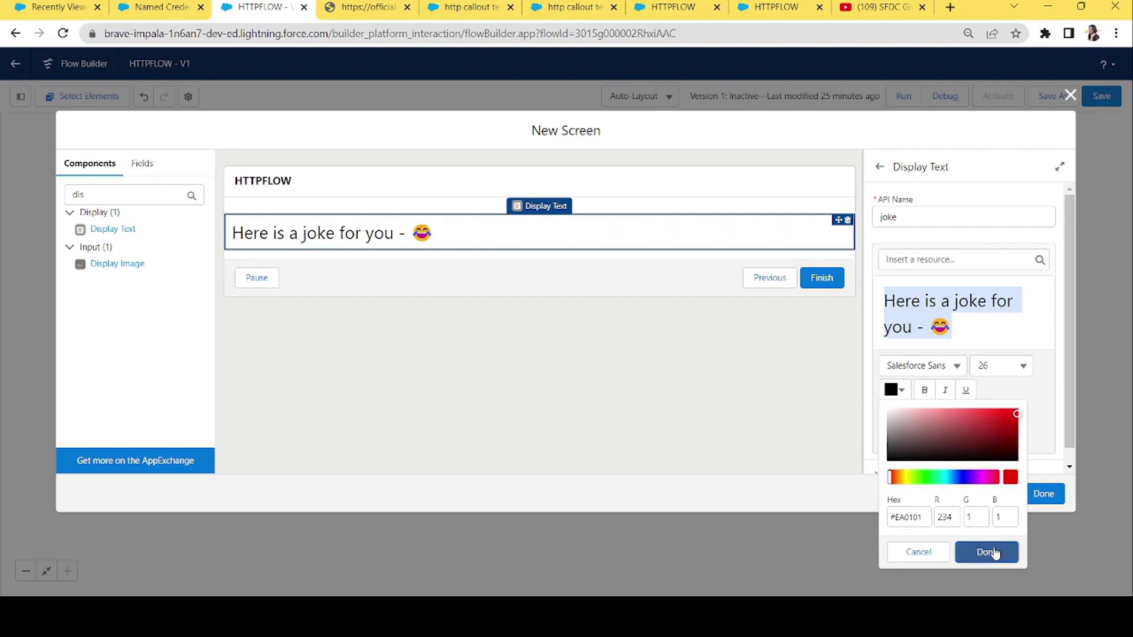
pyautogui.click(924, 390)
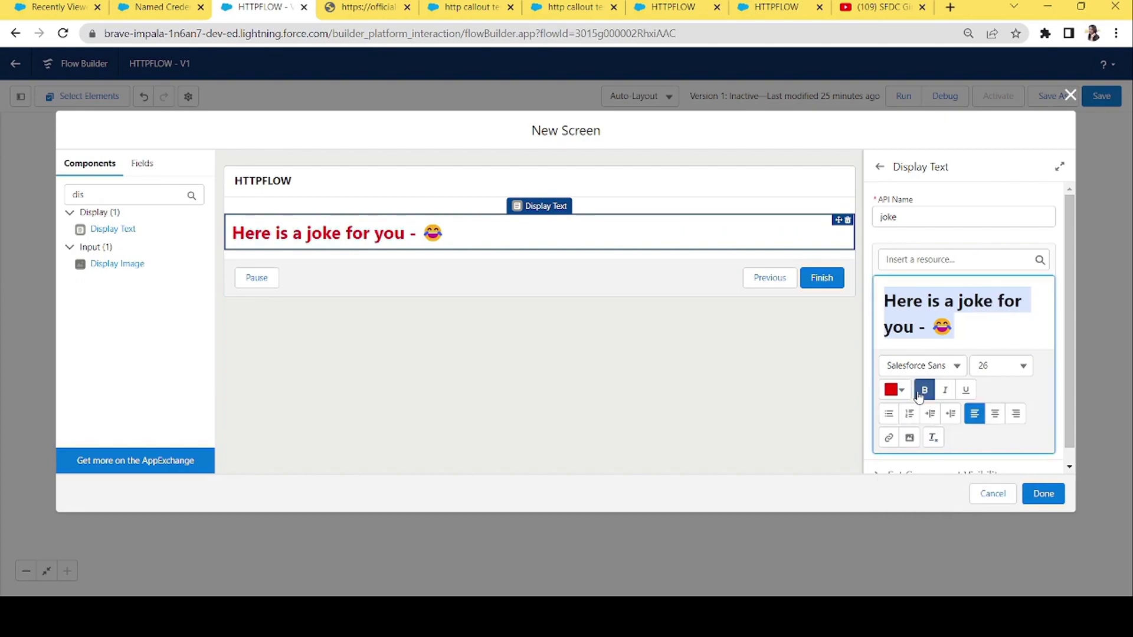
pyautogui.click(450, 232)
# Add a second Display Text component below the heading and give it the API name jokeResponse
pyautogui.moveTo(96, 227); pyautogui.dragTo(241, 254)
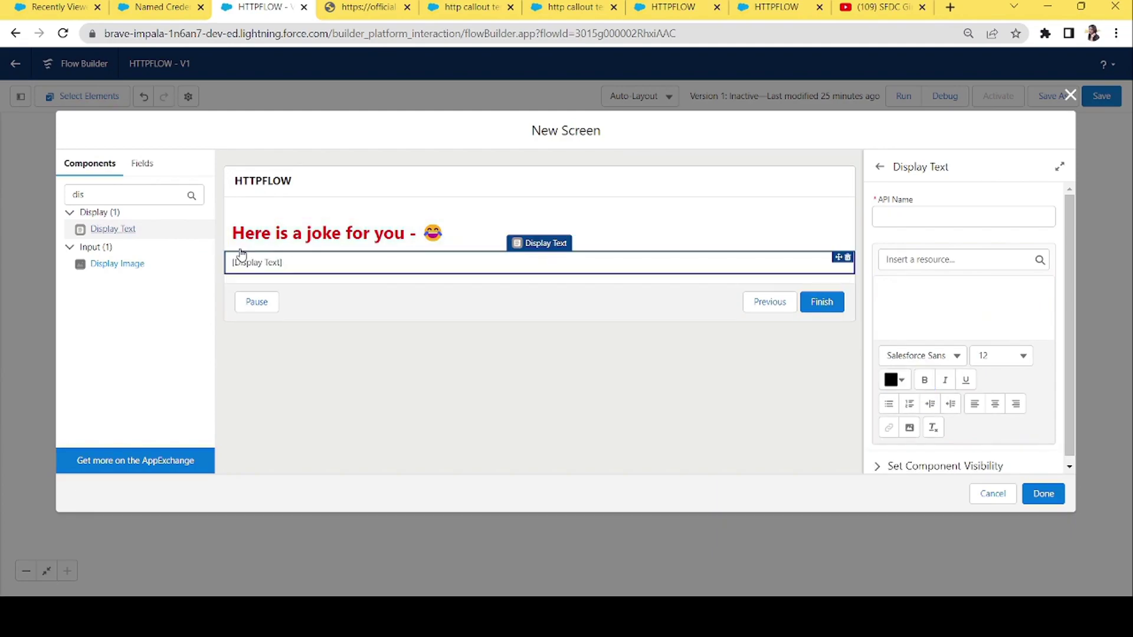
pyautogui.click(970, 220)
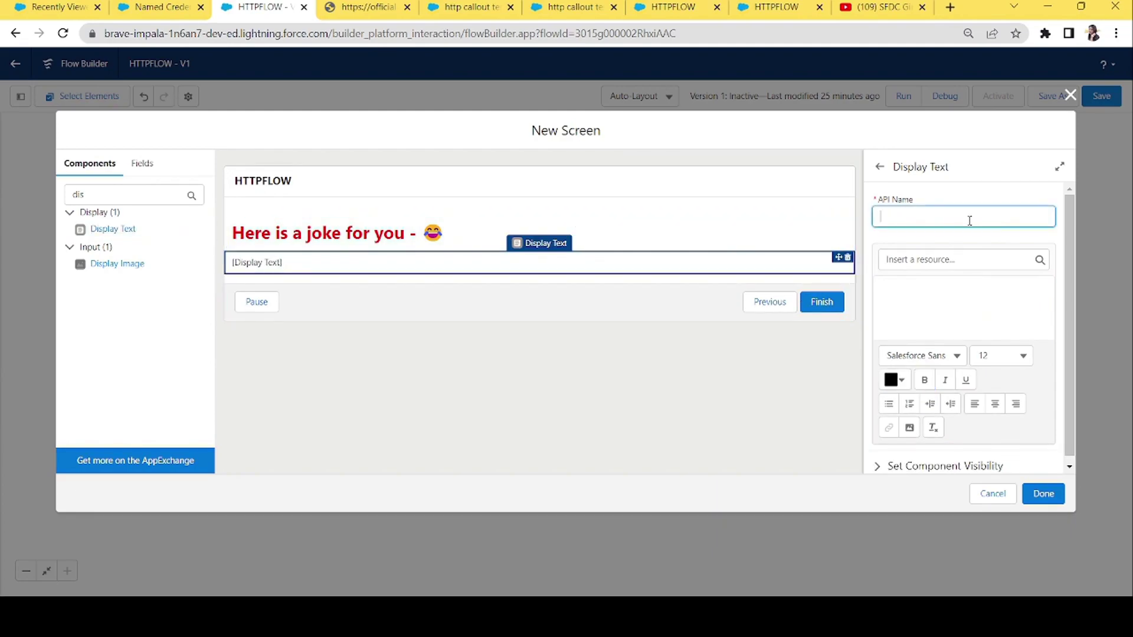
pyautogui.write('jokeREsponse')
pyautogui.click(960, 308)
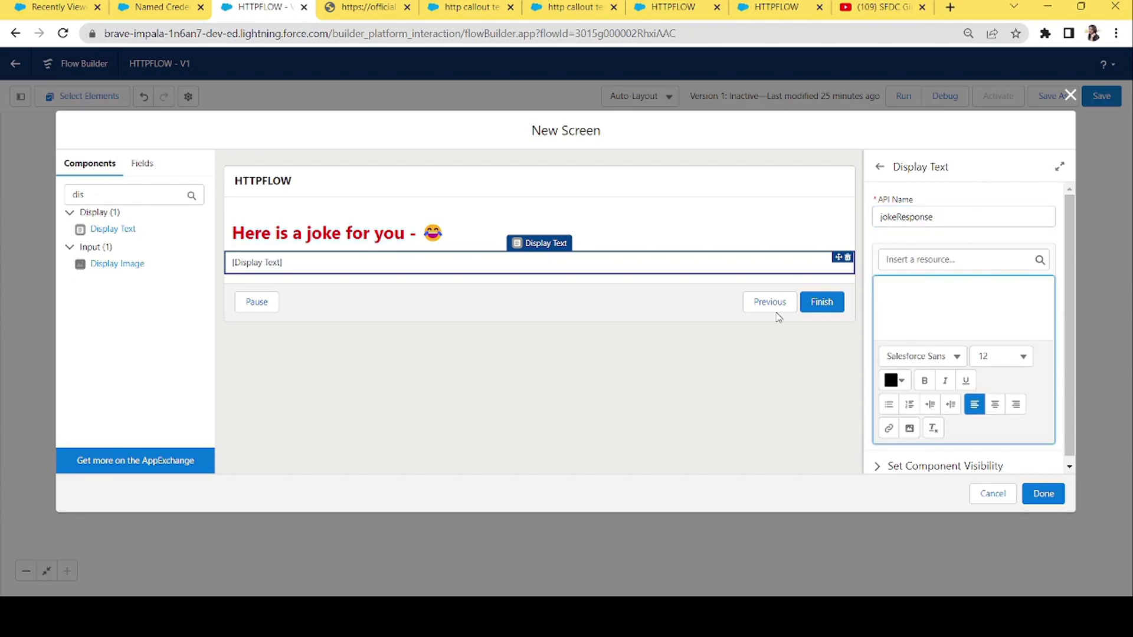
# Check the setup key in the joke API response and insert ActionJoke's 2XX setup output into the jokeResponse text
pyautogui.click(366, 7)
pyautogui.click(173, 89)
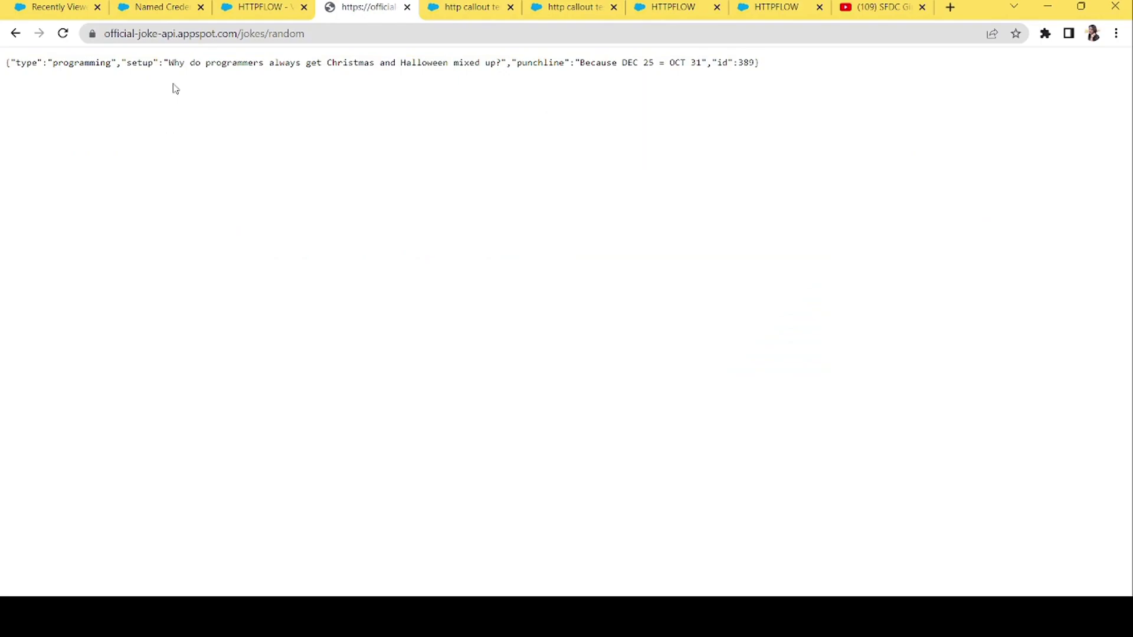
pyautogui.doubleClick(149, 63)
pyautogui.click(254, 6)
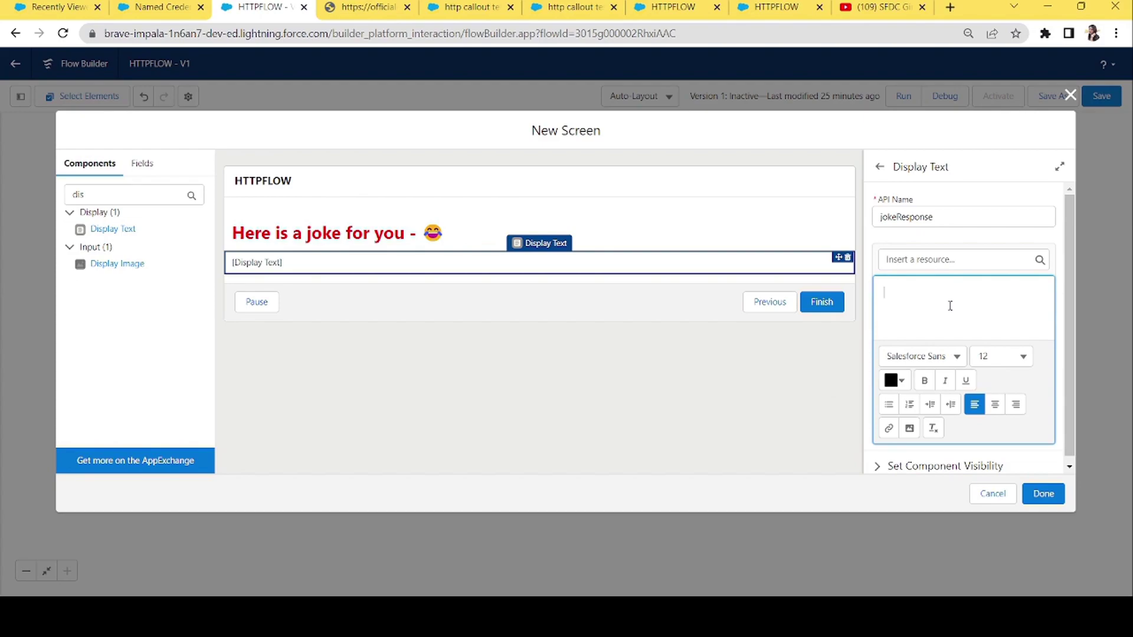
pyautogui.click(911, 258)
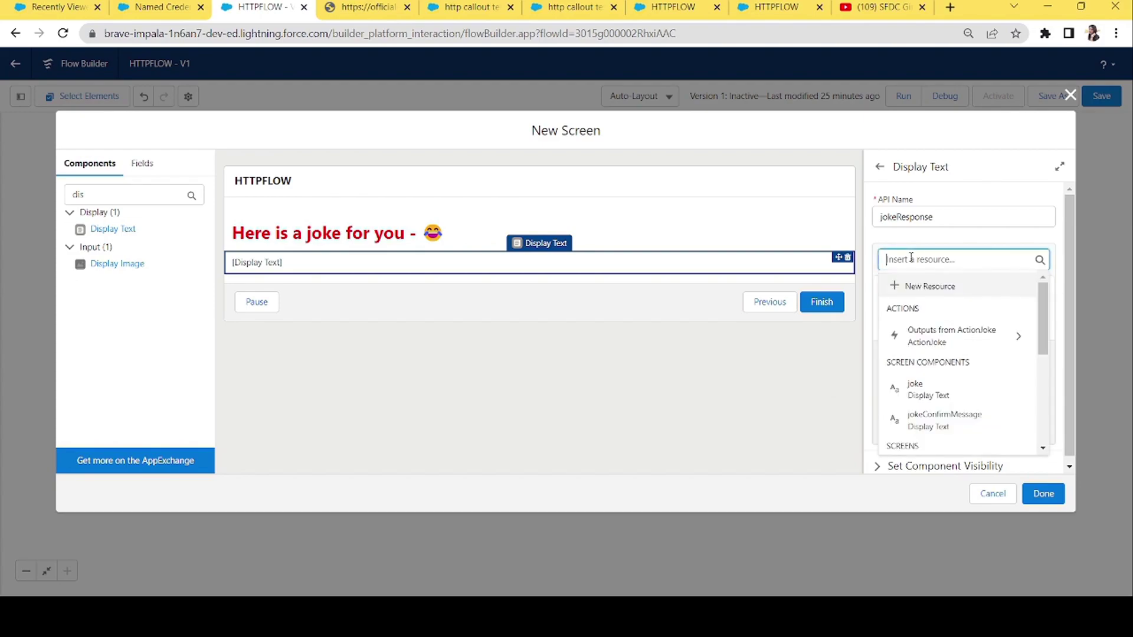
pyautogui.click(950, 342)
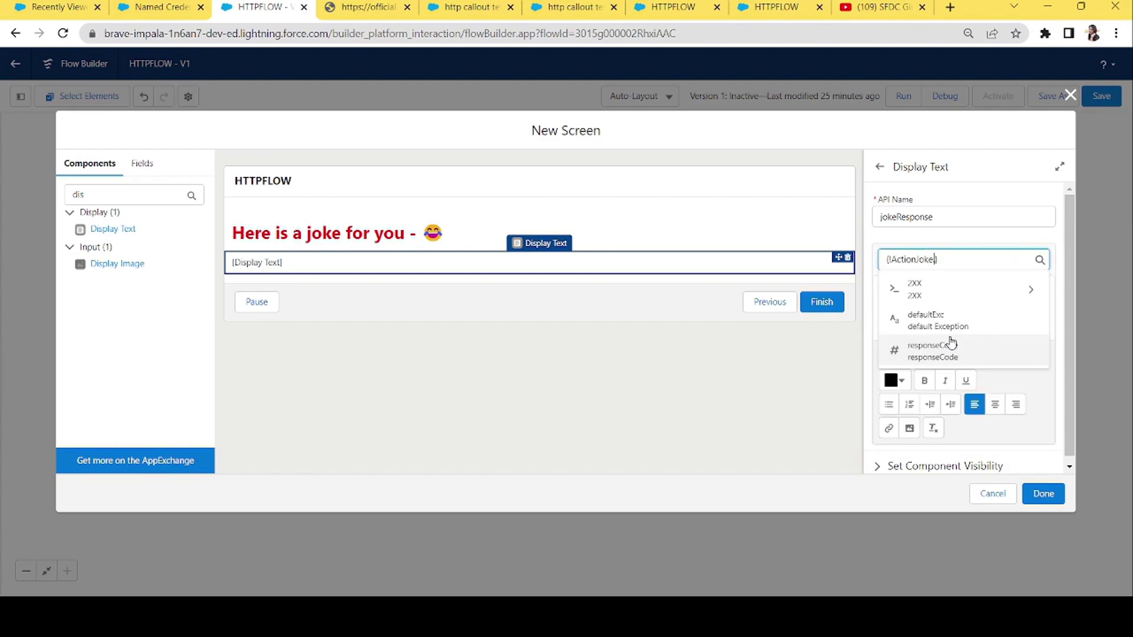
pyautogui.click(971, 295)
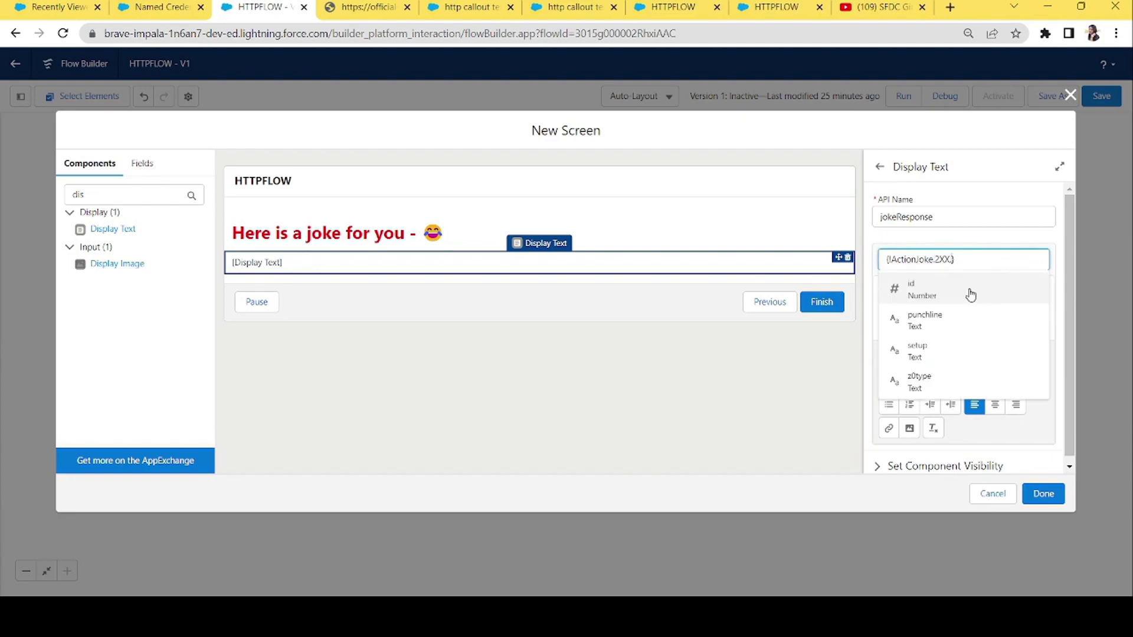
pyautogui.click(930, 354)
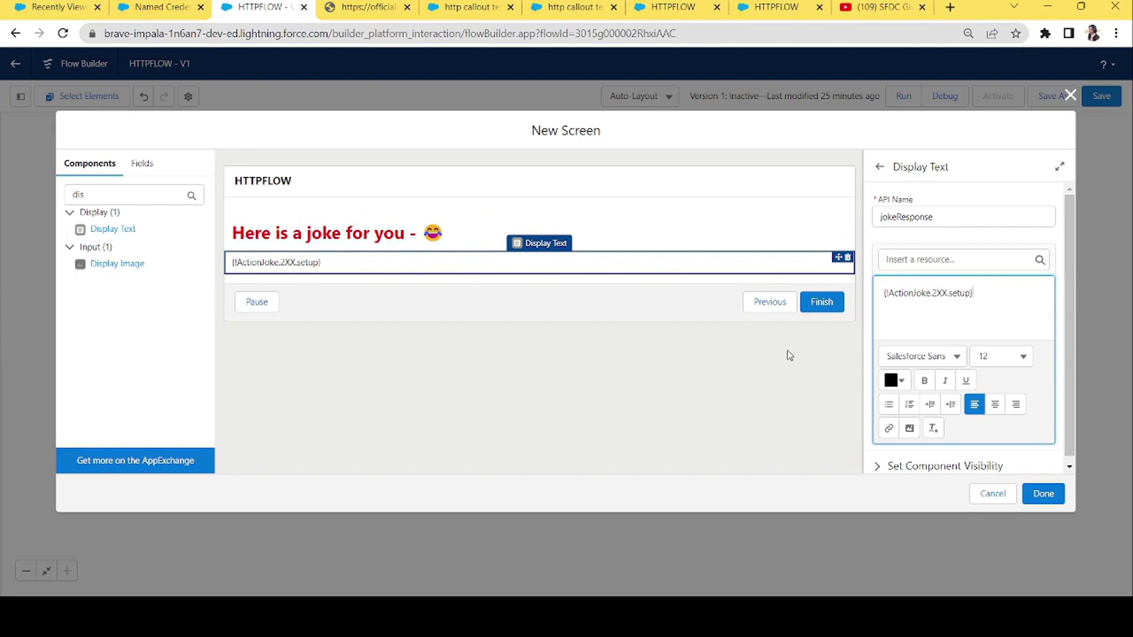
# Change the API name of the display text holding the setup output to jokeRE
pyautogui.moveTo(329, 260)
pyautogui.mouseDown()
pyautogui.moveTo(183, 241)
pyautogui.moveTo(327, 264)
pyautogui.mouseUp()
pyautogui.write('jokeRE')
pyautogui.moveTo(366, 232); pyautogui.dragTo(307, 266)
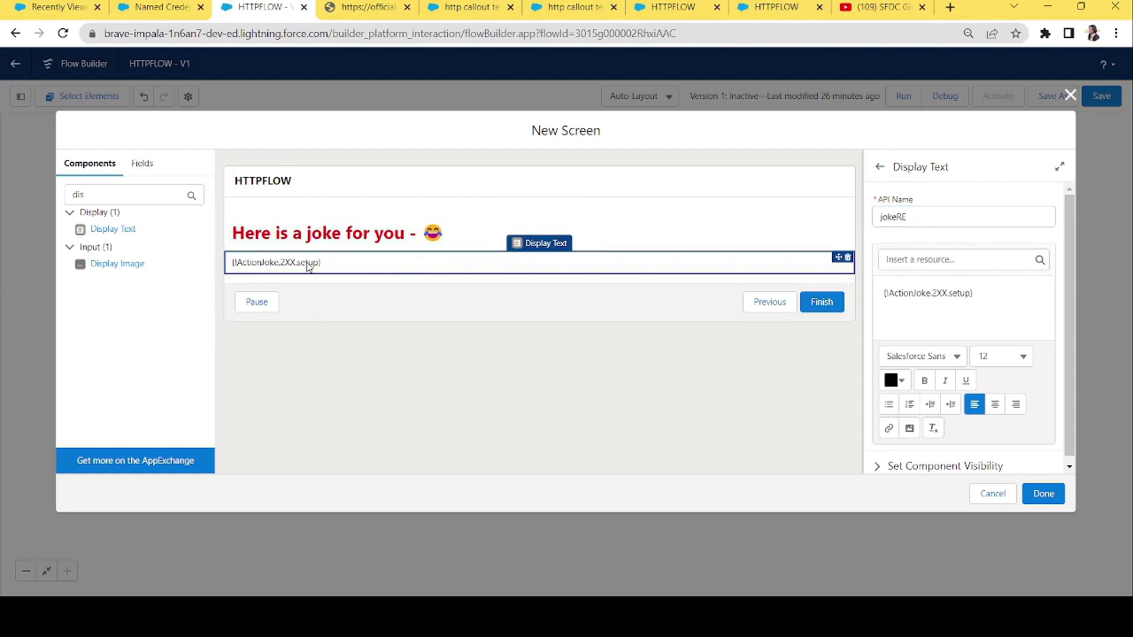
# Format the {!ActionJoke.2XX.setup} text in bold at font size 18
pyautogui.moveTo(1012, 286); pyautogui.dragTo(829, 295)
pyautogui.click(924, 380)
pyautogui.click(894, 380)
pyautogui.moveTo(959, 428)
pyautogui.mouseDown()
pyautogui.moveTo(956, 407)
pyautogui.moveTo(912, 394)
pyautogui.moveTo(860, 499)
pyautogui.mouseUp()
pyautogui.click(1002, 356)
pyautogui.scroll(-3, 1006, 453)
pyautogui.click(1006, 449)
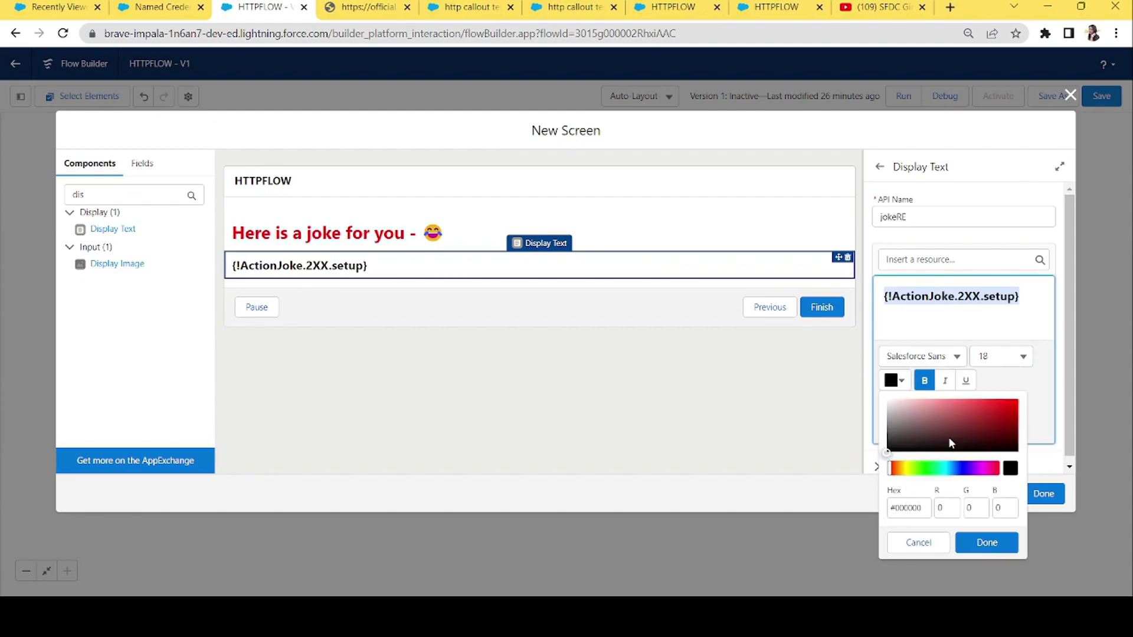
pyautogui.click(1031, 310)
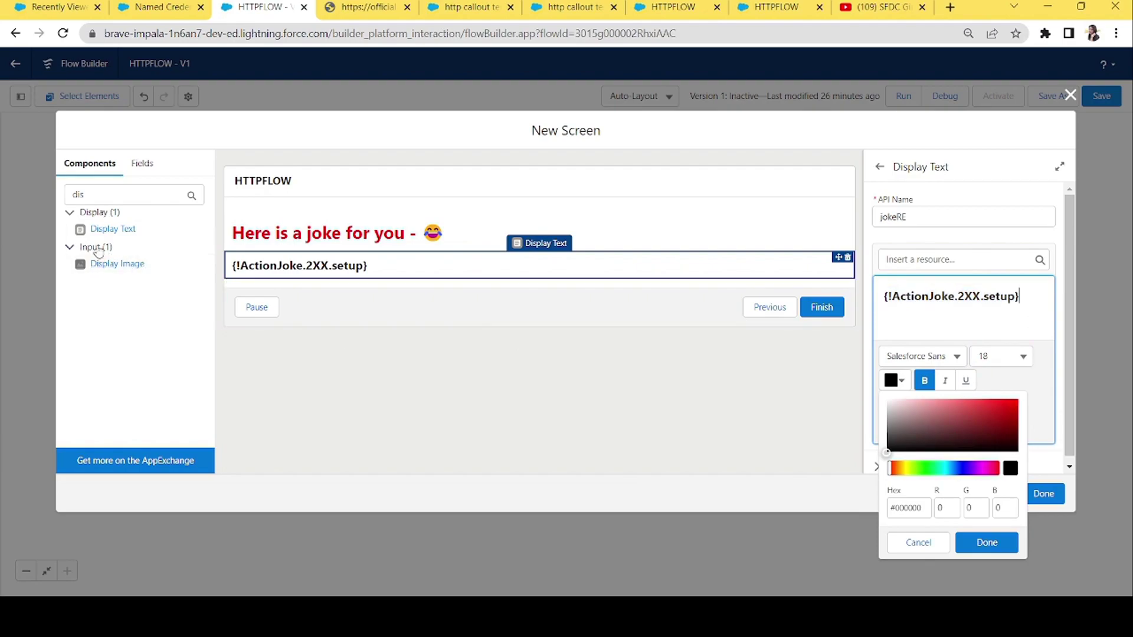
# Add a third Display Text component below the setup text and insert ActionJoke's 2XX punchline output into it
pyautogui.moveTo(112, 230); pyautogui.dragTo(249, 284)
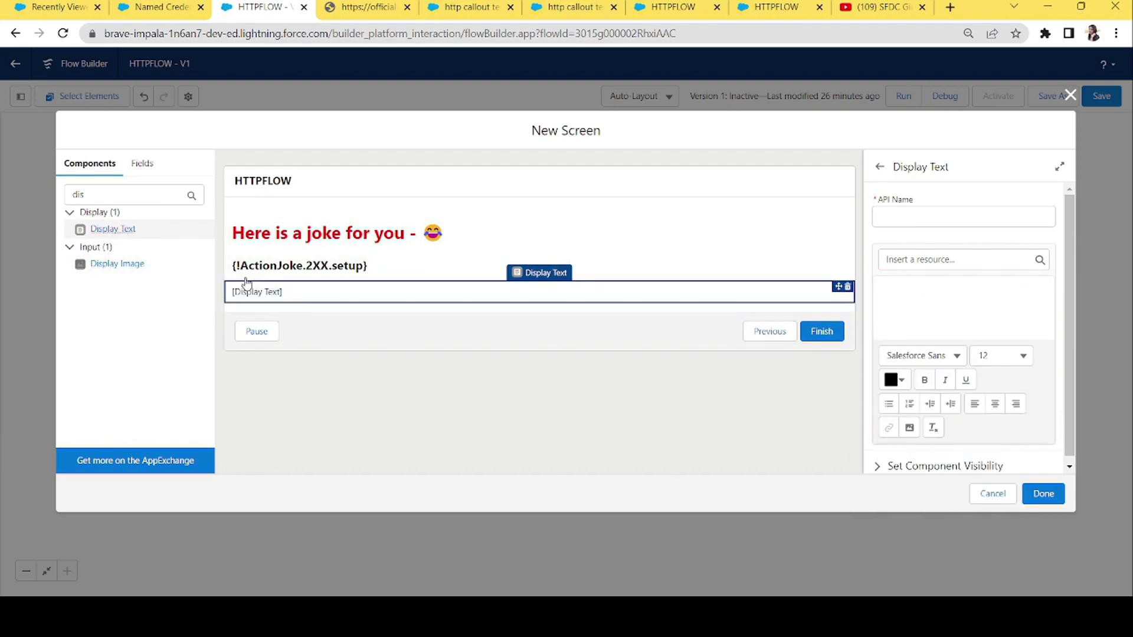
pyautogui.click(944, 259)
pyautogui.click(936, 332)
pyautogui.click(956, 291)
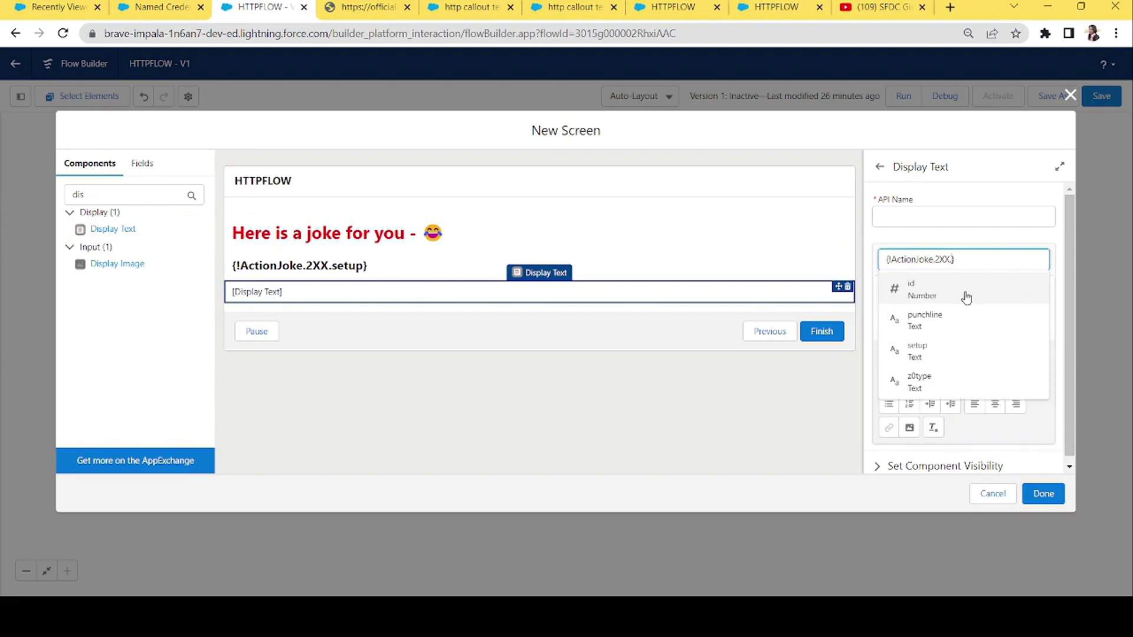
pyautogui.click(932, 317)
# Format the punchline text in bold at font size 18, and try the green text colour #43A000
pyautogui.moveTo(996, 302); pyautogui.dragTo(827, 304)
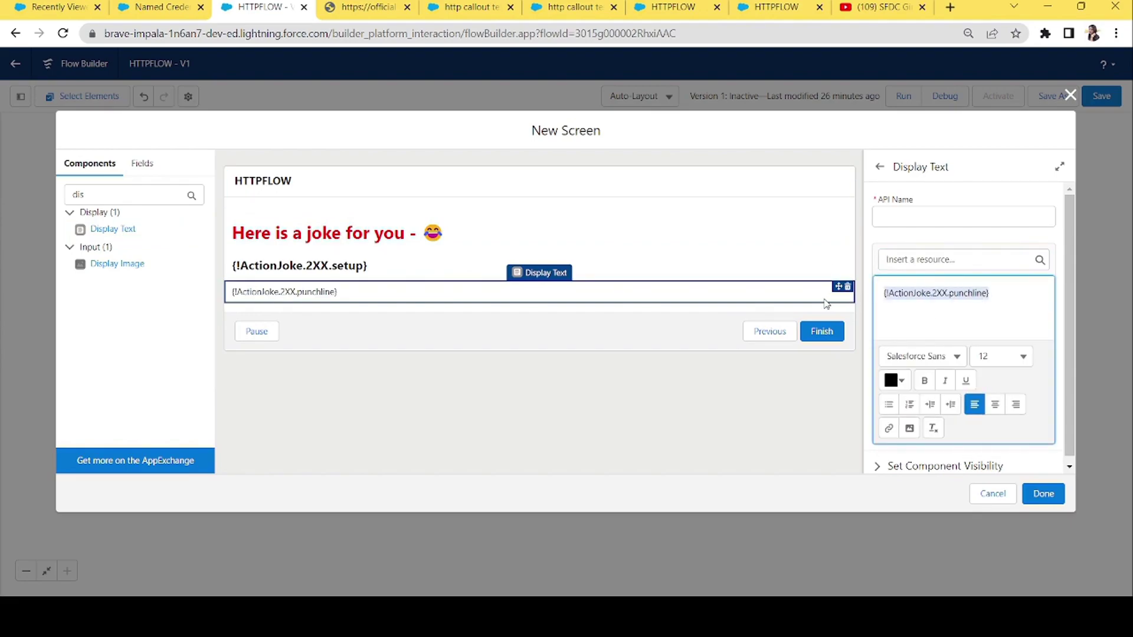
pyautogui.click(901, 382)
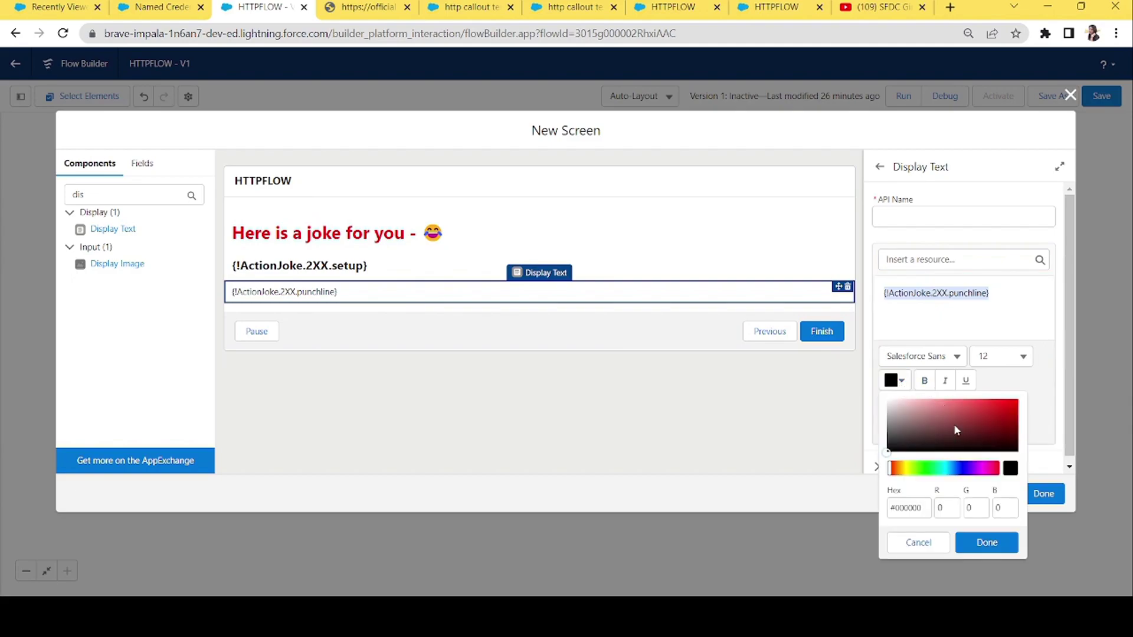
pyautogui.click(918, 468)
pyautogui.moveTo(1009, 413); pyautogui.dragTo(1032, 423)
pyautogui.click(1019, 356)
pyautogui.click(1019, 357)
pyautogui.click(1018, 357)
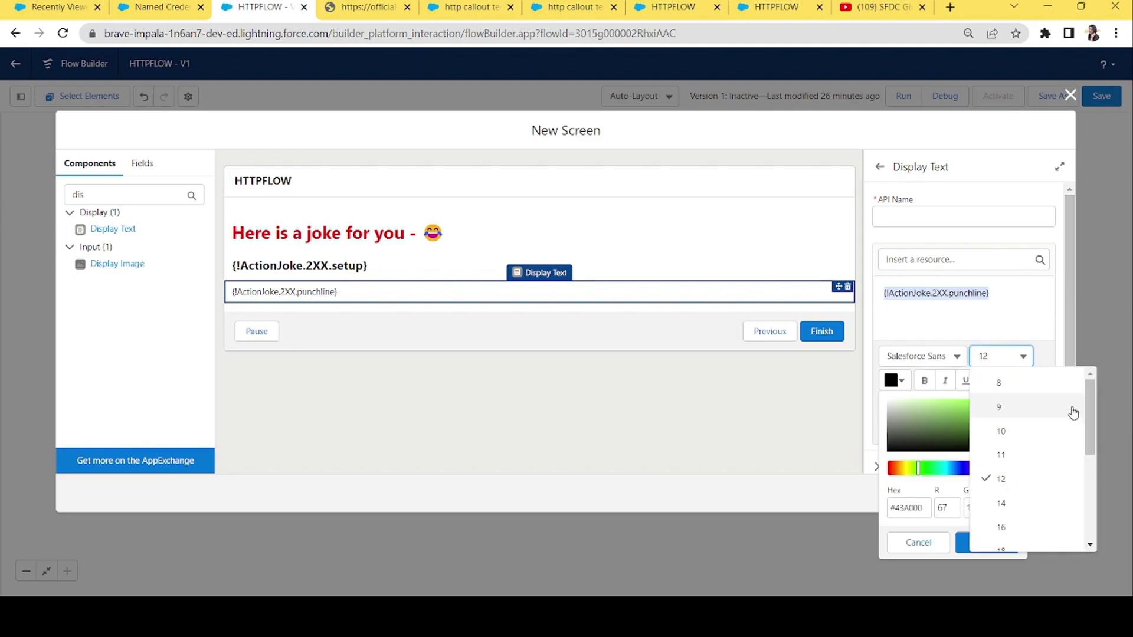
pyautogui.moveTo(1089, 425); pyautogui.dragTo(1090, 452)
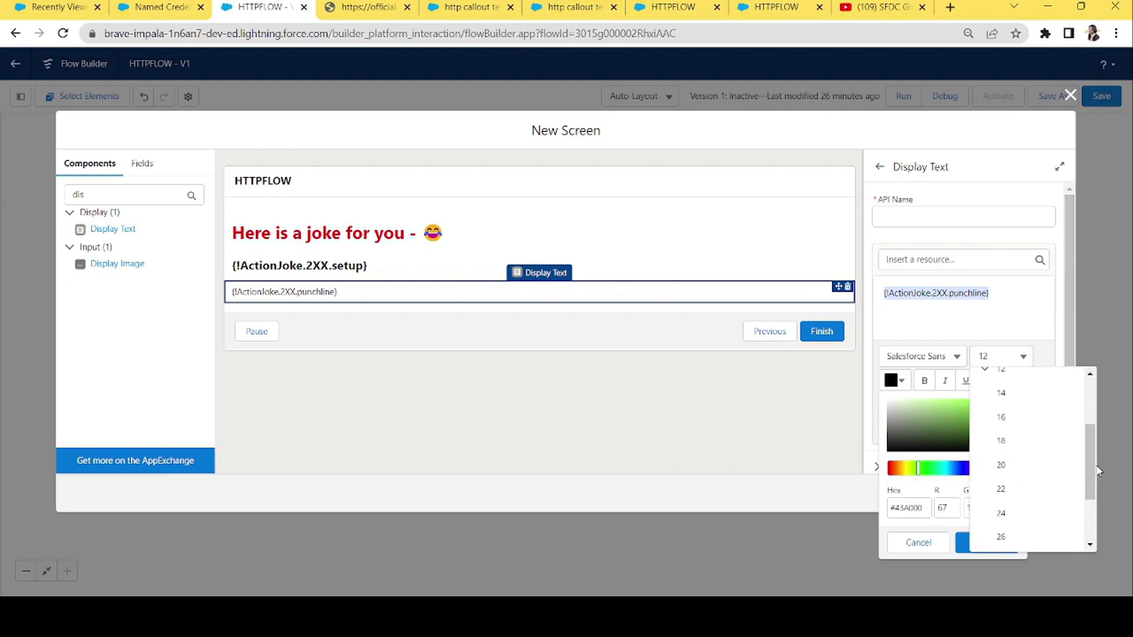
pyautogui.click(1007, 436)
pyautogui.click(924, 381)
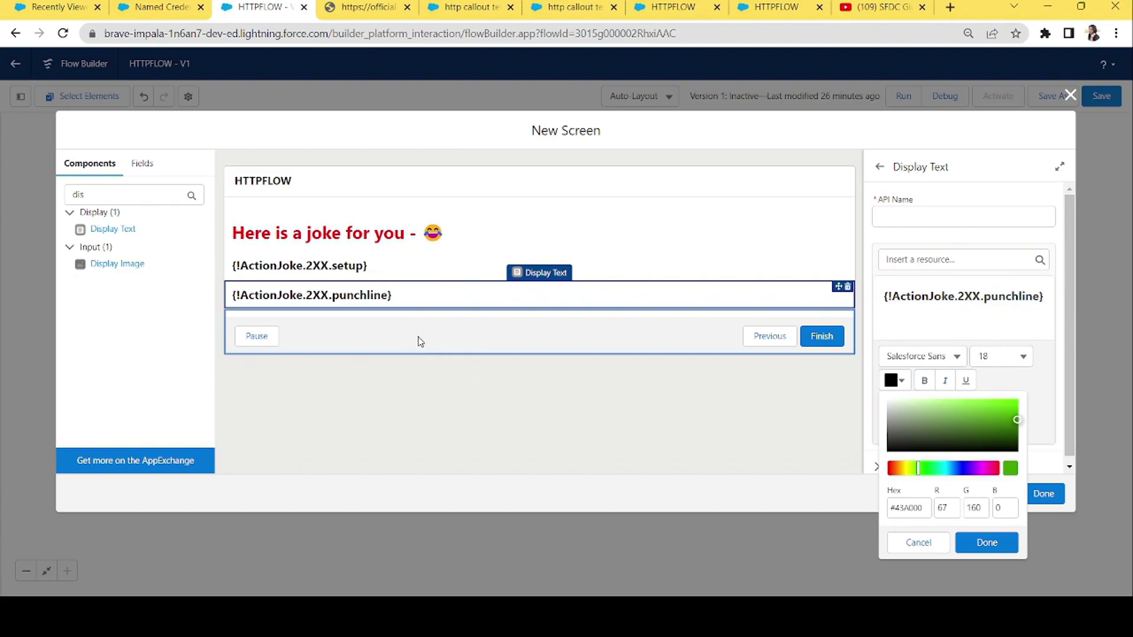
# Append the emojis 😂🤣😂 after the {!ActionJoke.2XX.punchline} reference in the third display text
pyautogui.click(985, 301)
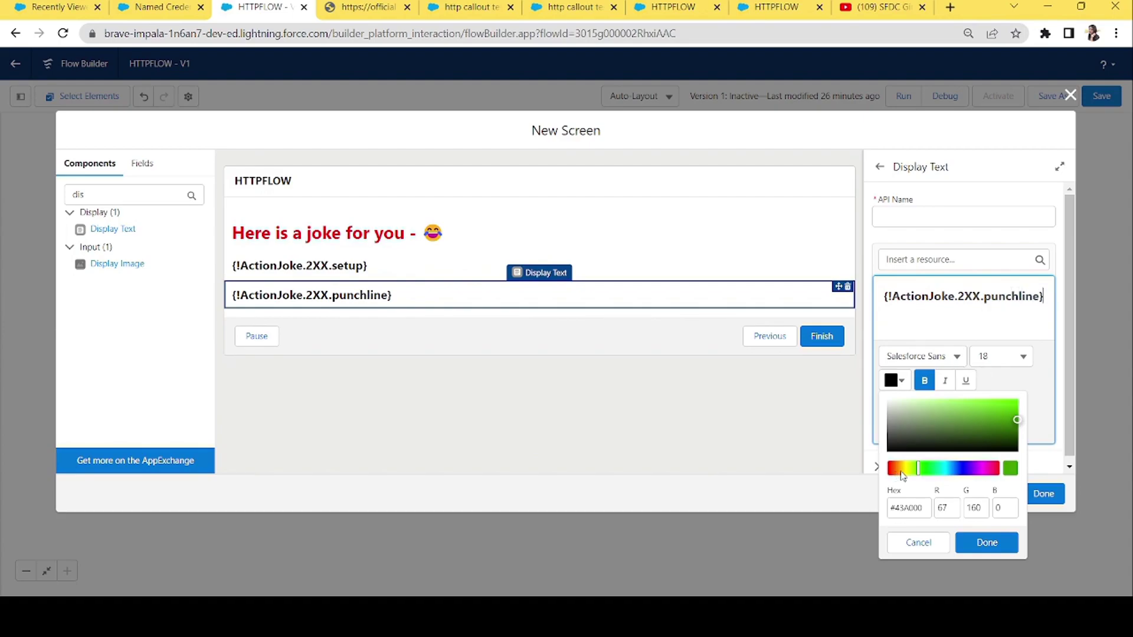
pyautogui.write('😂')
pyautogui.write('🤣😂')
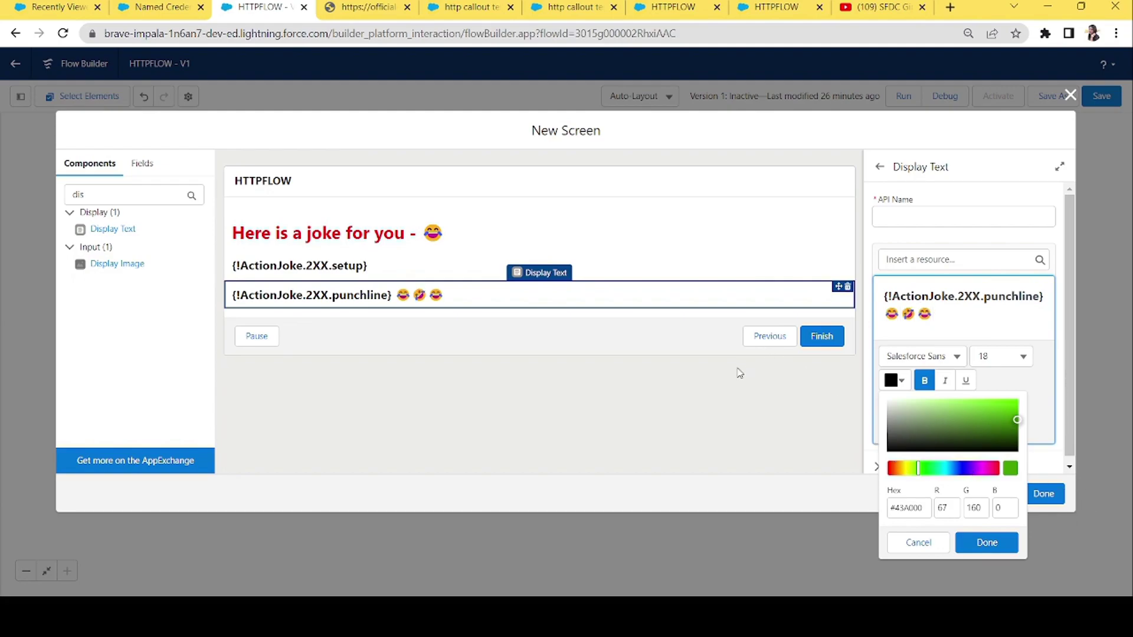
# Set both the label and the API name of the new screen to JokeScreen
pyautogui.click(389, 189)
pyautogui.click(930, 209)
pyautogui.write('Joke')
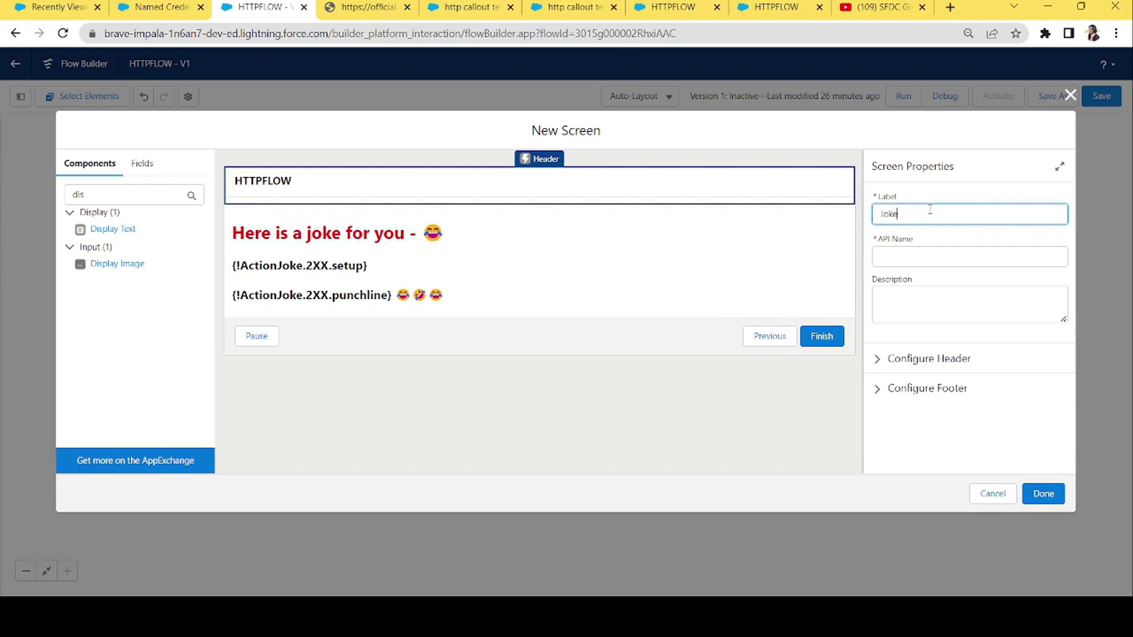
pyautogui.write('Screen')
pyautogui.press('Tab')
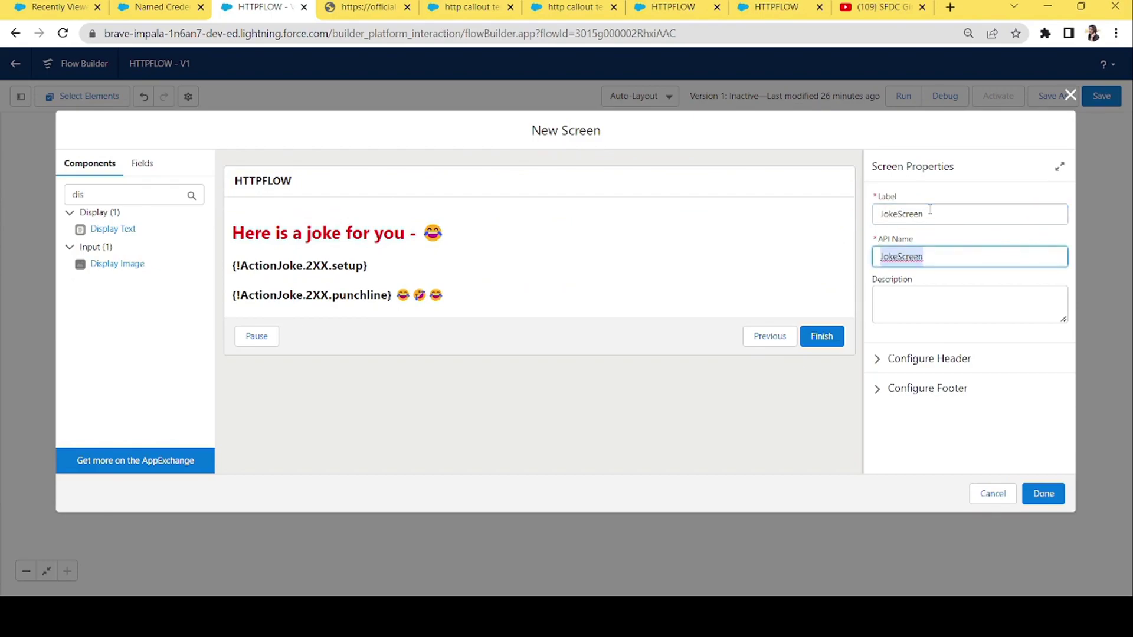
# Try the custom label Tell Me for the Next or Finish button in JokeScreen's footer settings
pyautogui.click(876, 389)
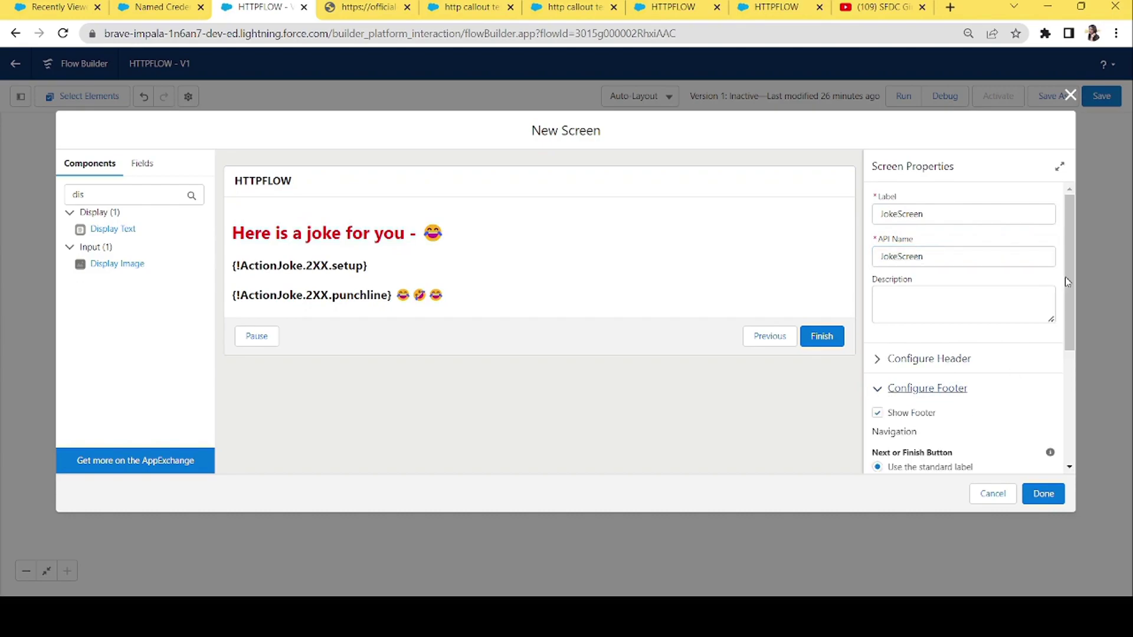
pyautogui.scroll(-4, 1064, 282)
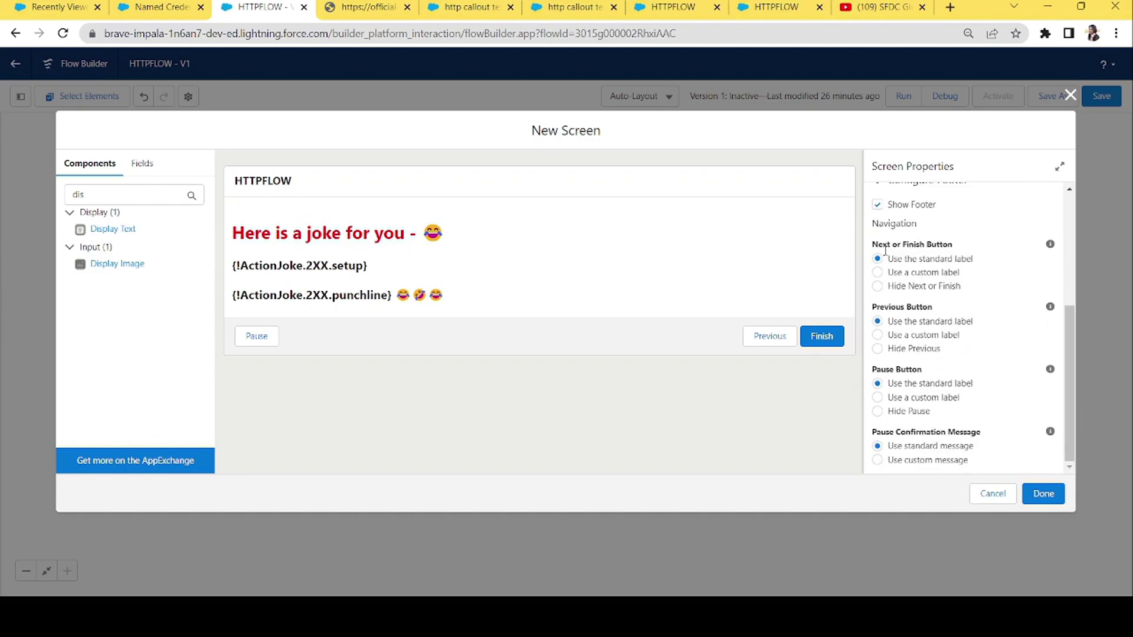
pyautogui.click(879, 273)
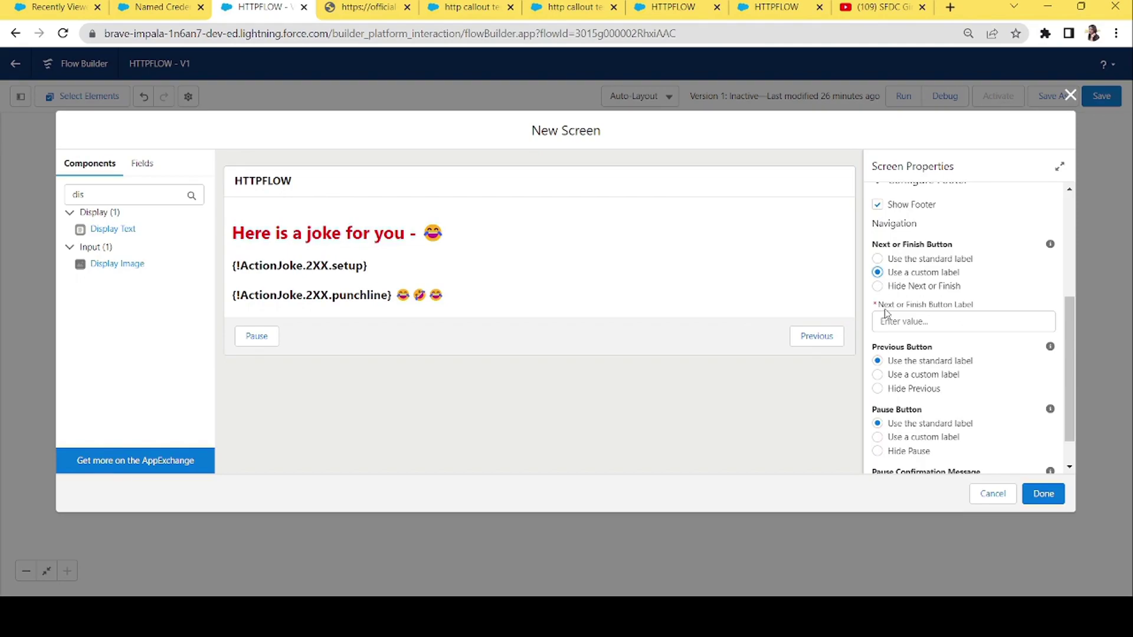
pyautogui.click(897, 318)
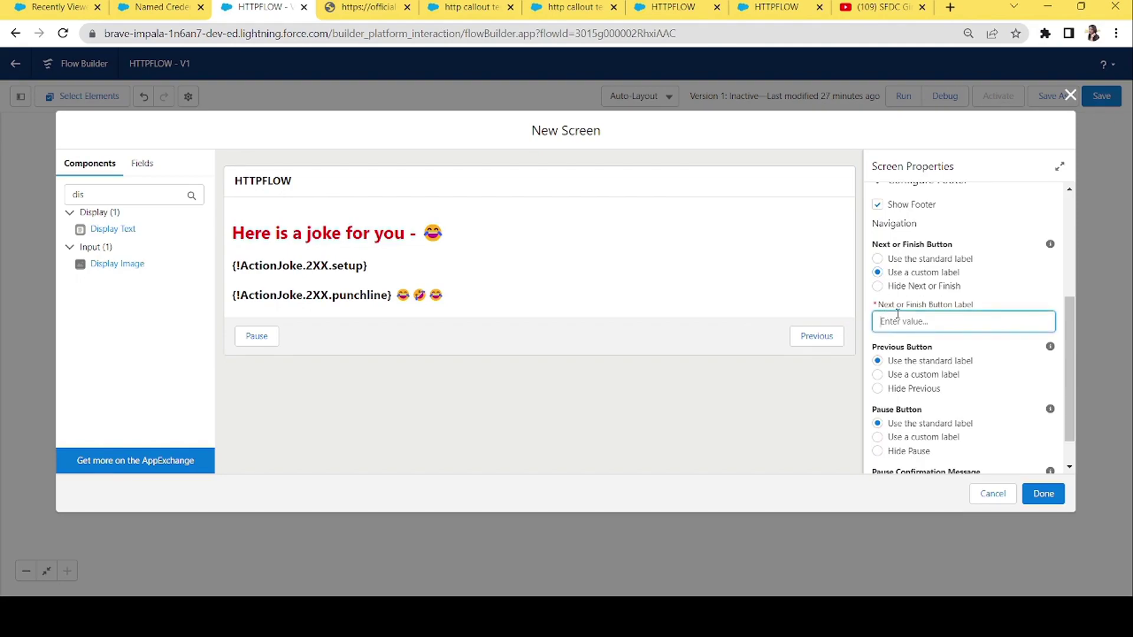
pyautogui.write('Tell Me')
pyautogui.click(858, 322)
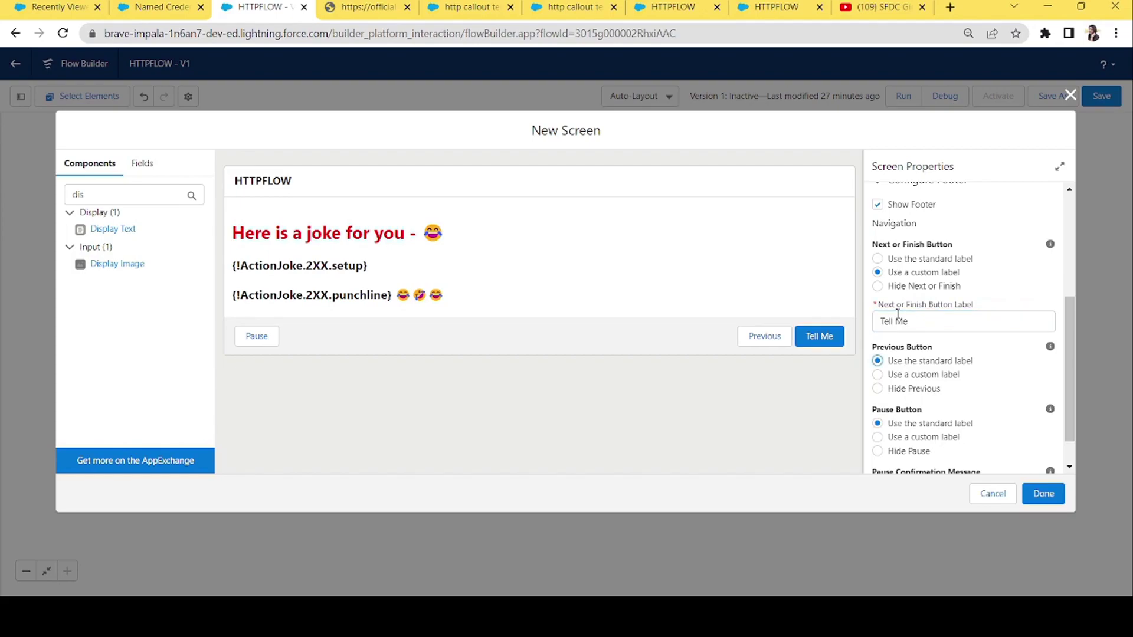
# Hide the Previous and Pause buttons in JokeScreen's footer and use the standard label for the Next or Finish button
pyautogui.click(878, 390)
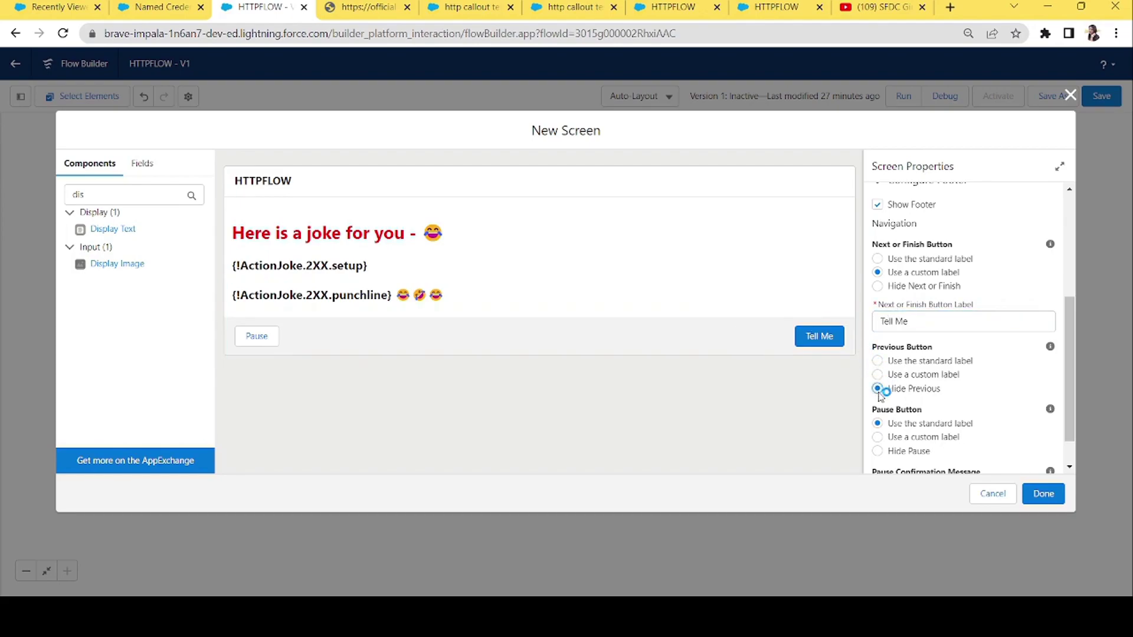
pyautogui.click(878, 452)
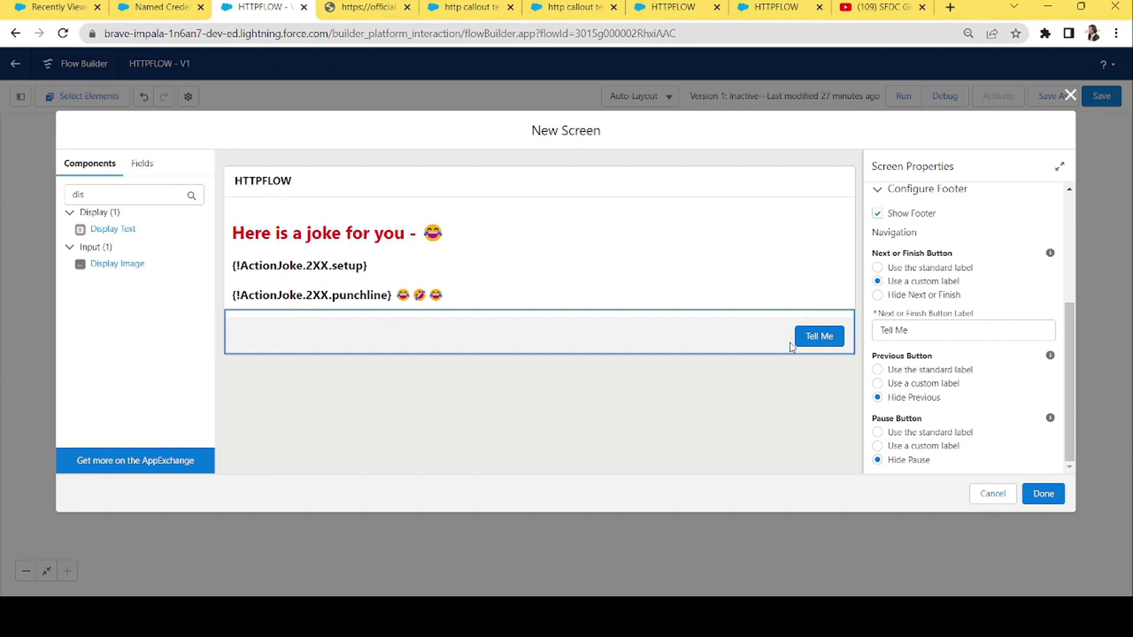
pyautogui.click(877, 268)
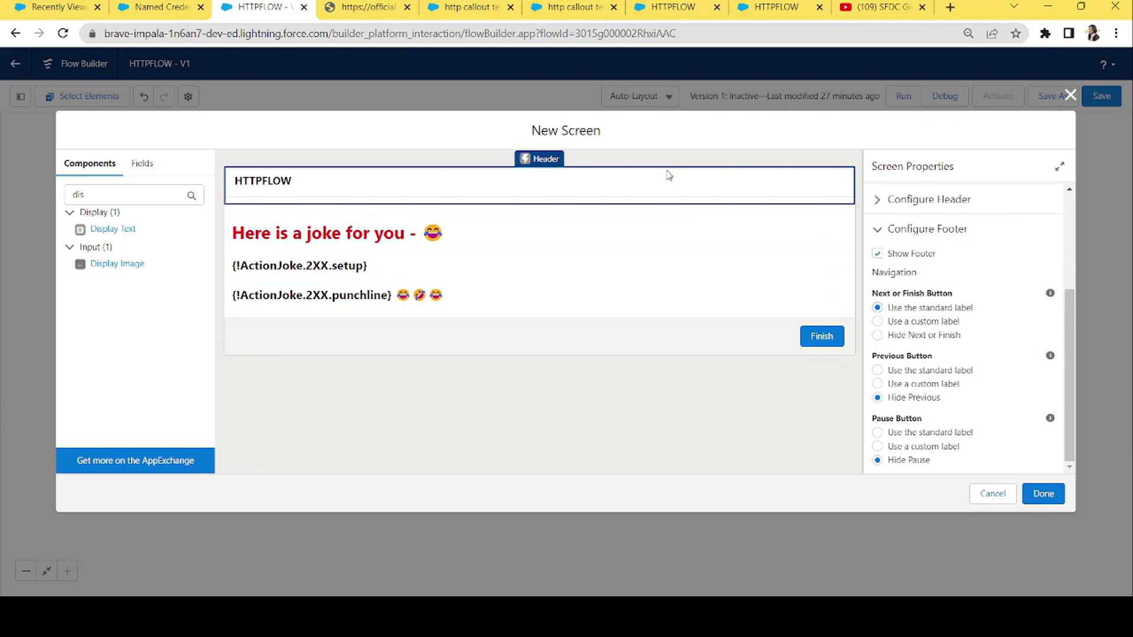
pyautogui.click(1045, 498)
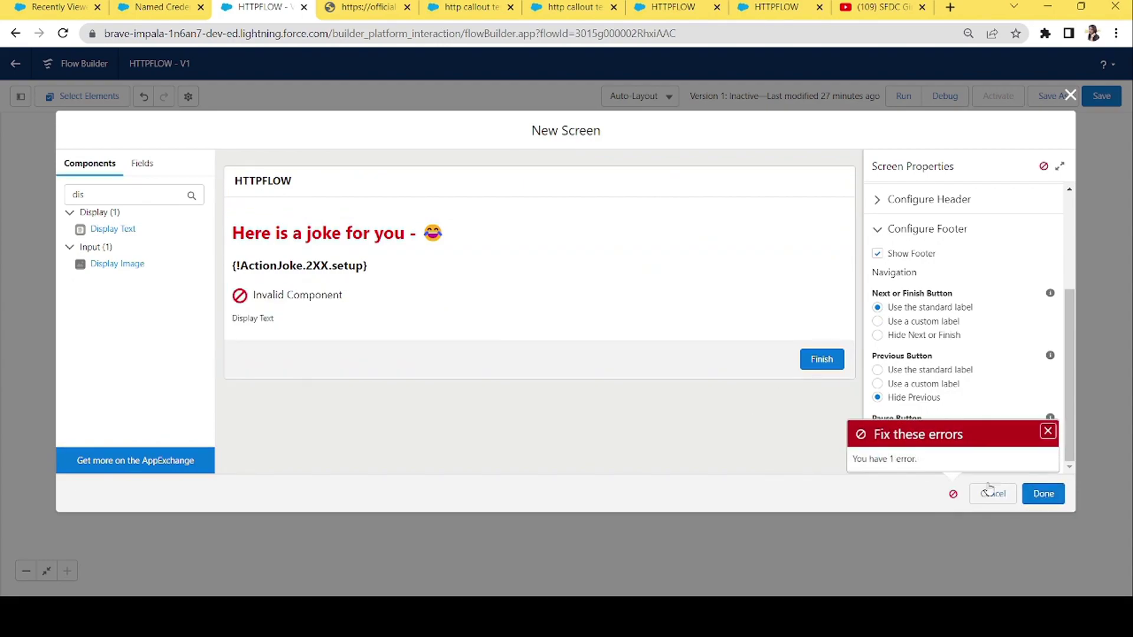
# Give the punchline display text the API name punchline and finish the JokeScreen element
pyautogui.click(484, 316)
pyautogui.click(966, 219)
pyautogui.write('punchlin')
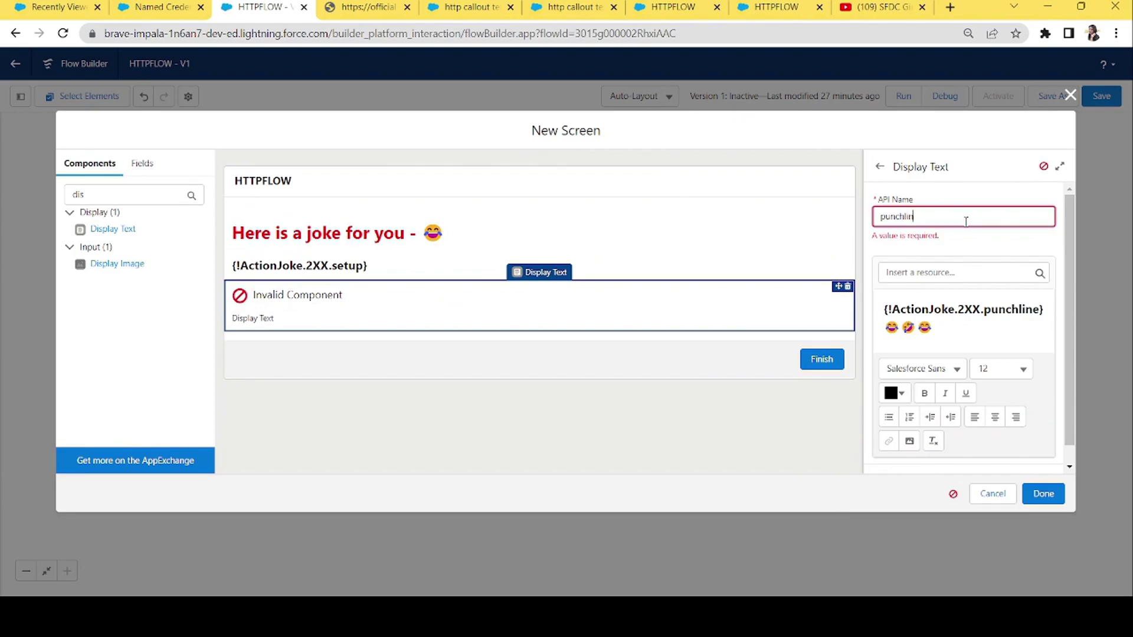
pyautogui.write('e')
pyautogui.press('Tab')
pyautogui.click(1043, 494)
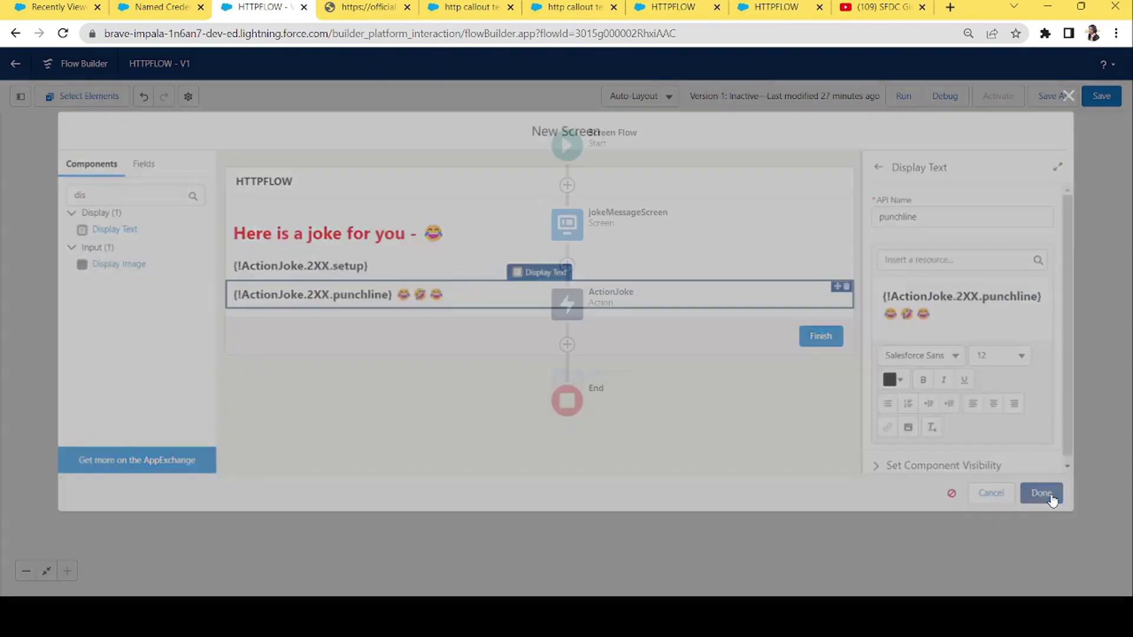
# Give the Next or Finish button in jokeMessageScreen's footer the custom label Tell Me!
pyautogui.click(582, 236)
pyautogui.click(566, 356)
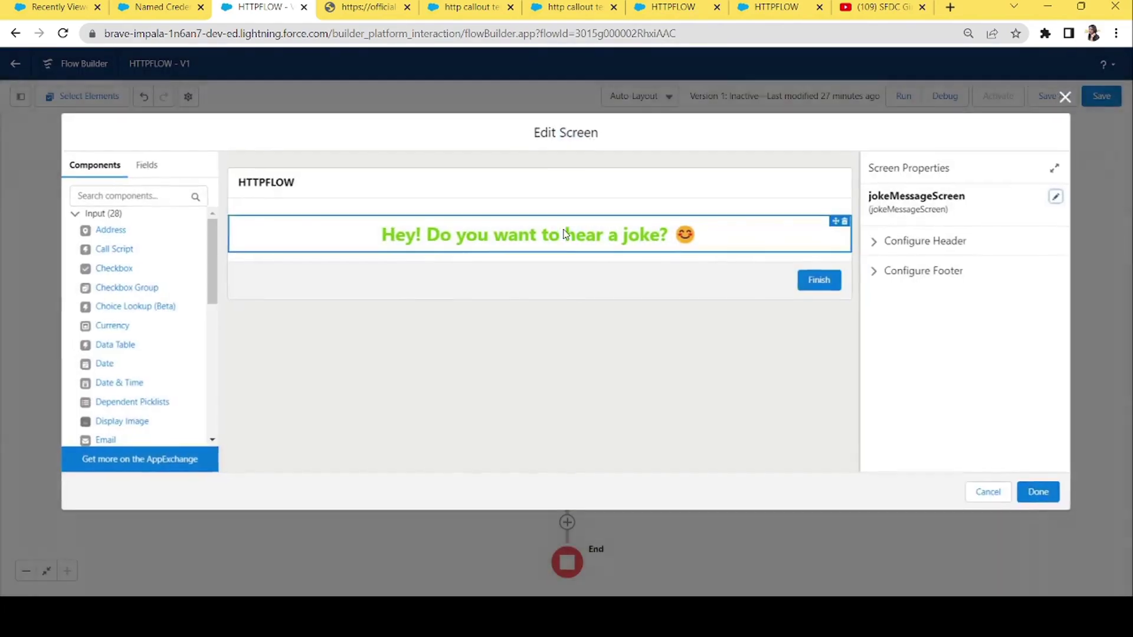
pyautogui.click(883, 272)
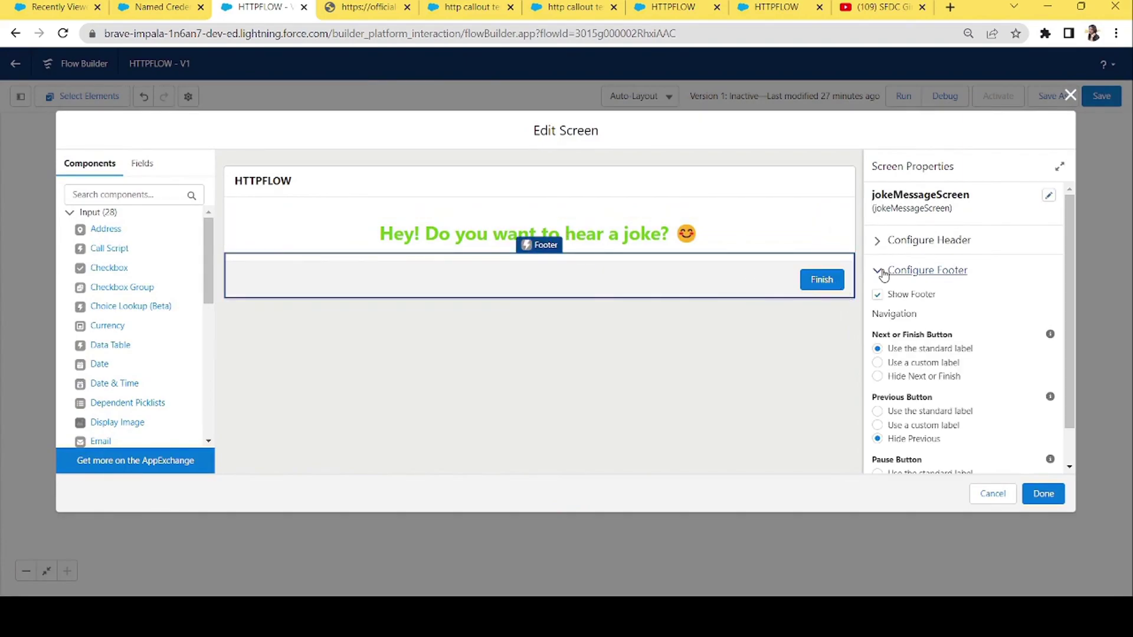
pyautogui.click(878, 363)
pyautogui.click(896, 413)
pyautogui.write('Te')
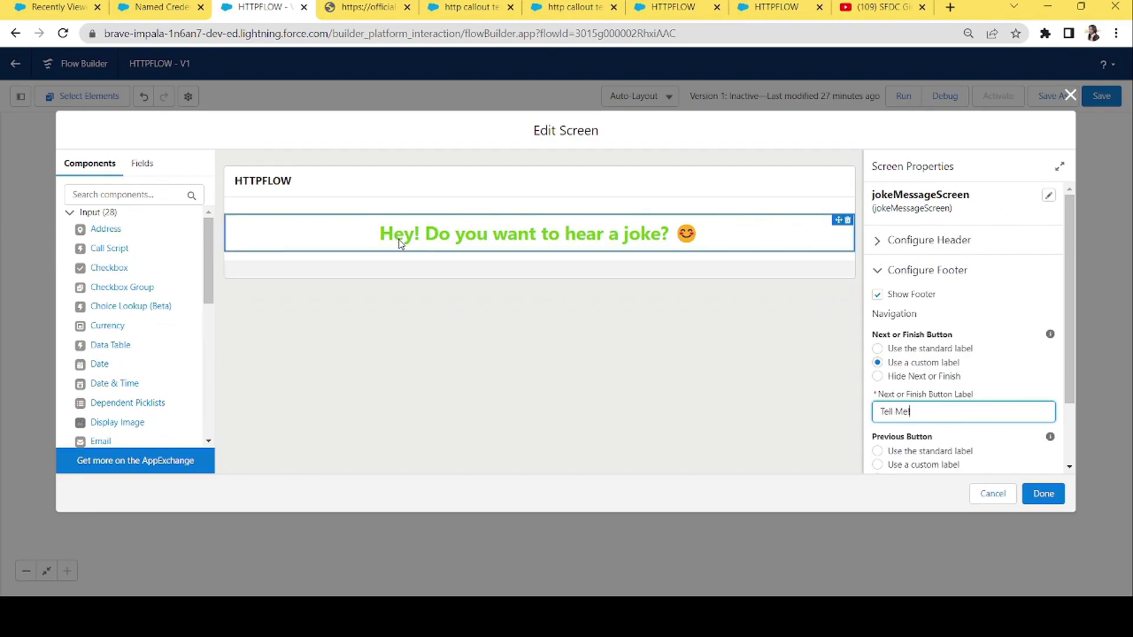
pyautogui.write('ll Me!')
pyautogui.click(1072, 360)
pyautogui.scroll(-2, 1072, 360)
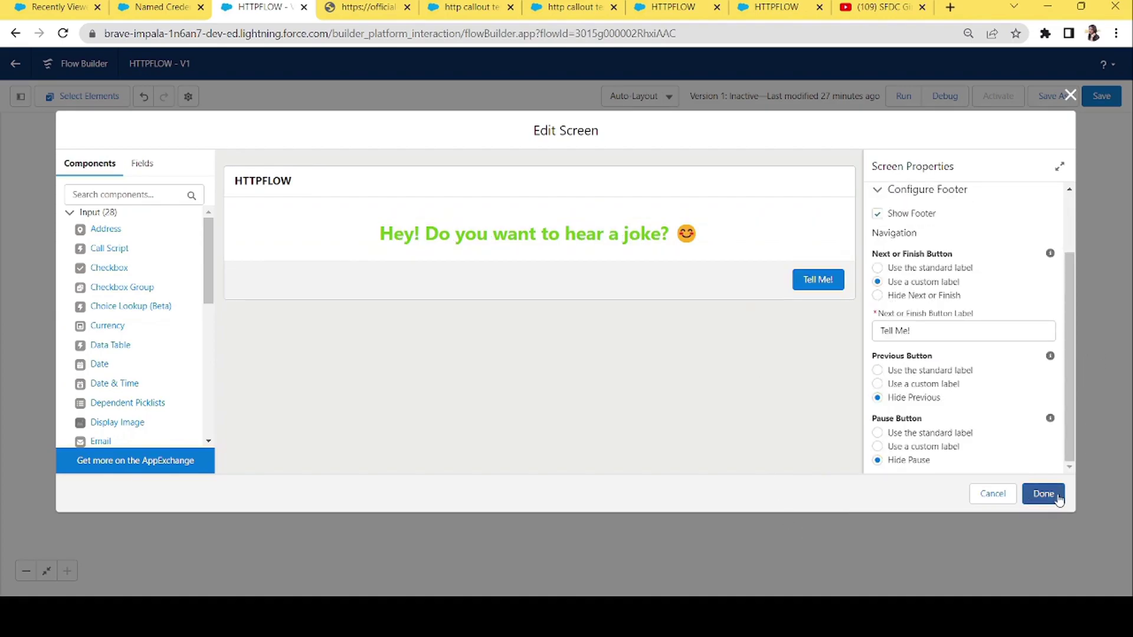
pyautogui.click(1044, 494)
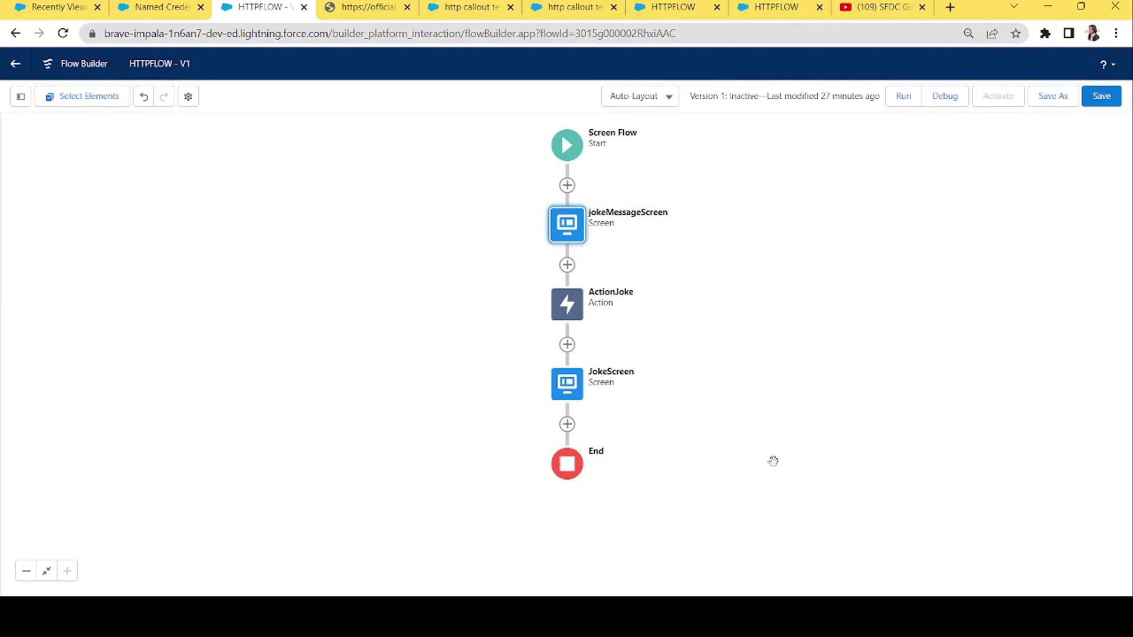
# Save the flow and run it in debug mode, proceeding from the question to the joke screen
pyautogui.click(1112, 107)
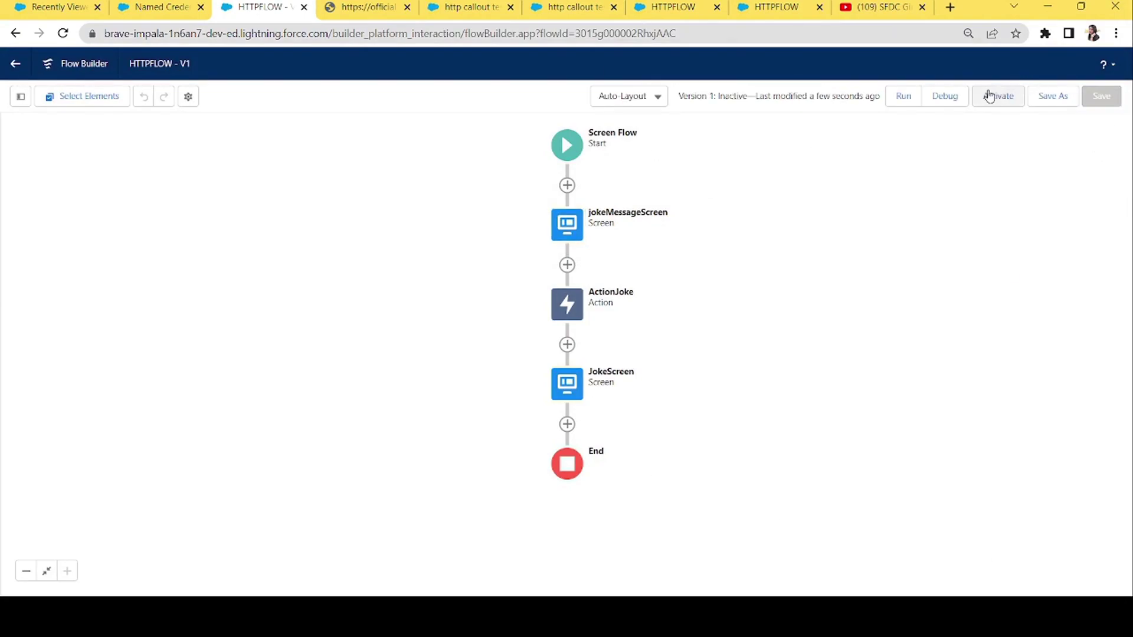
pyautogui.click(945, 96)
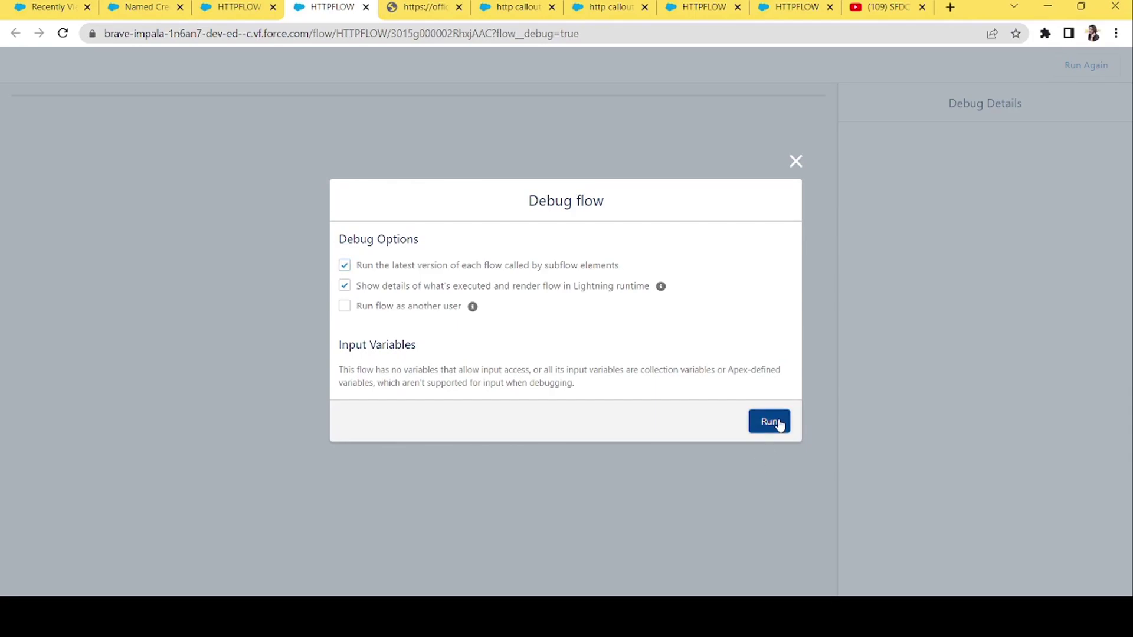
pyautogui.click(770, 421)
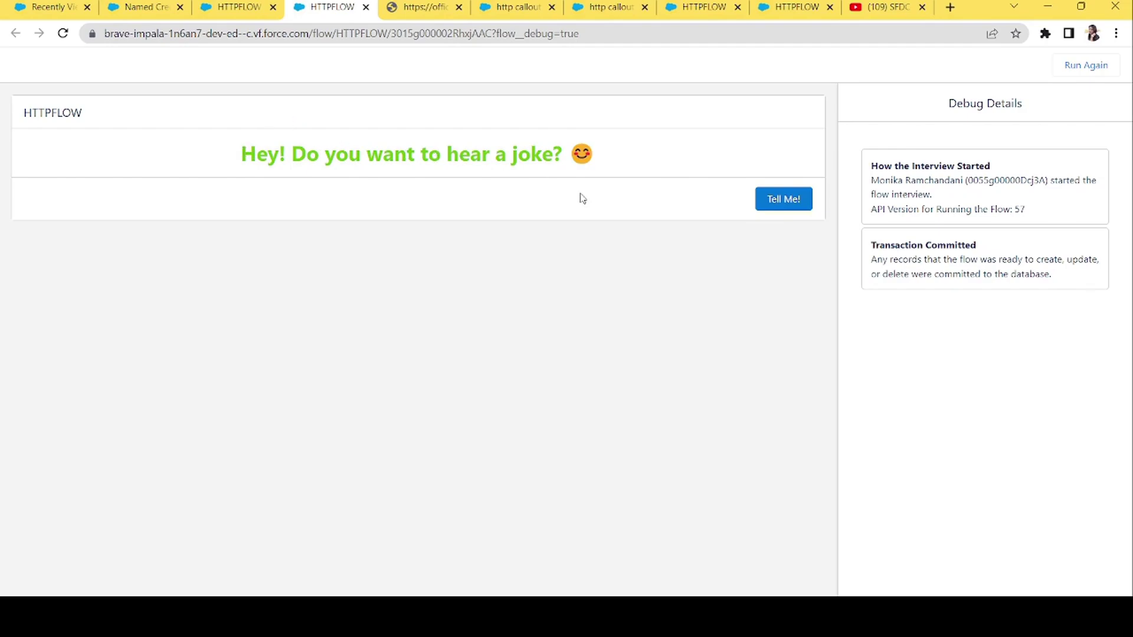
pyautogui.click(779, 201)
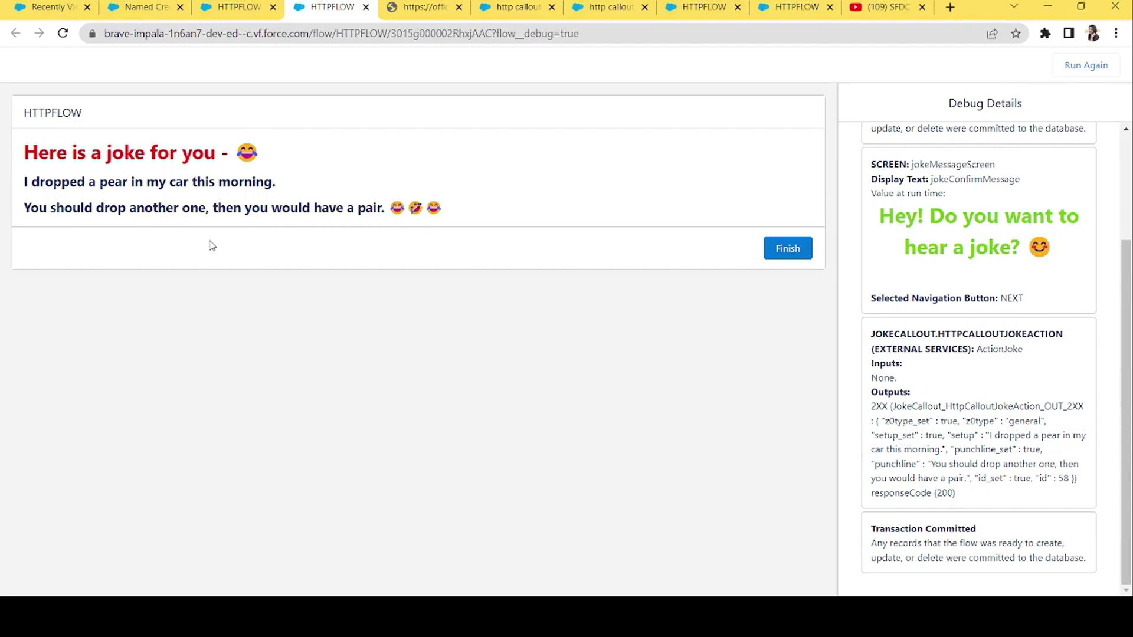
# Reload the debug page, run the flow again, and request another joke to check its setup and punchline
pyautogui.click(630, 33)
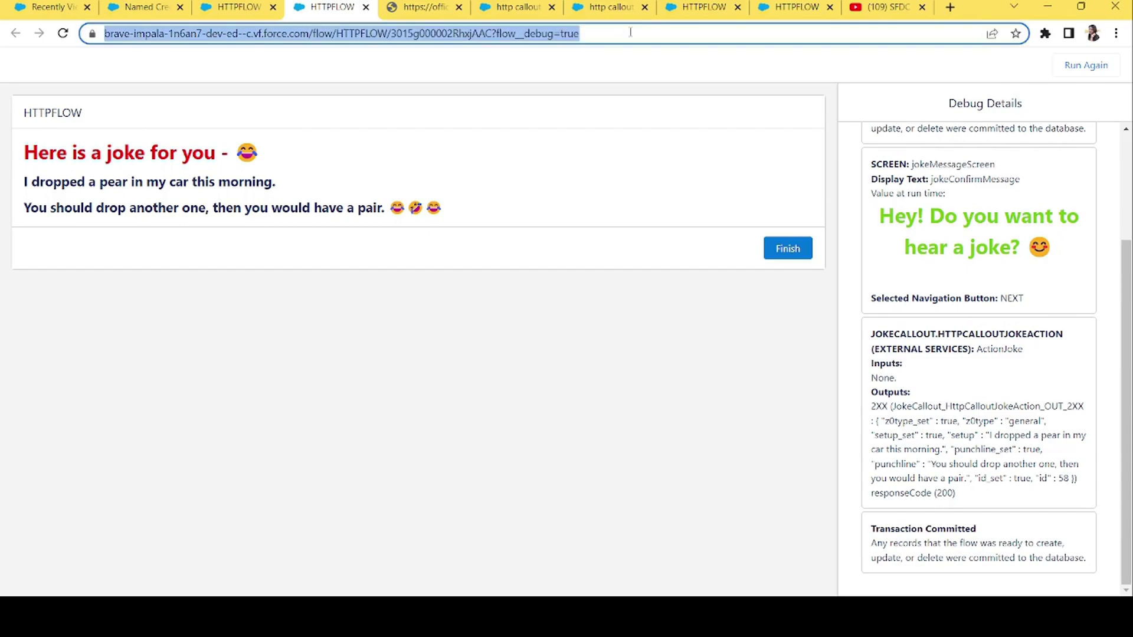
pyautogui.press('Return')
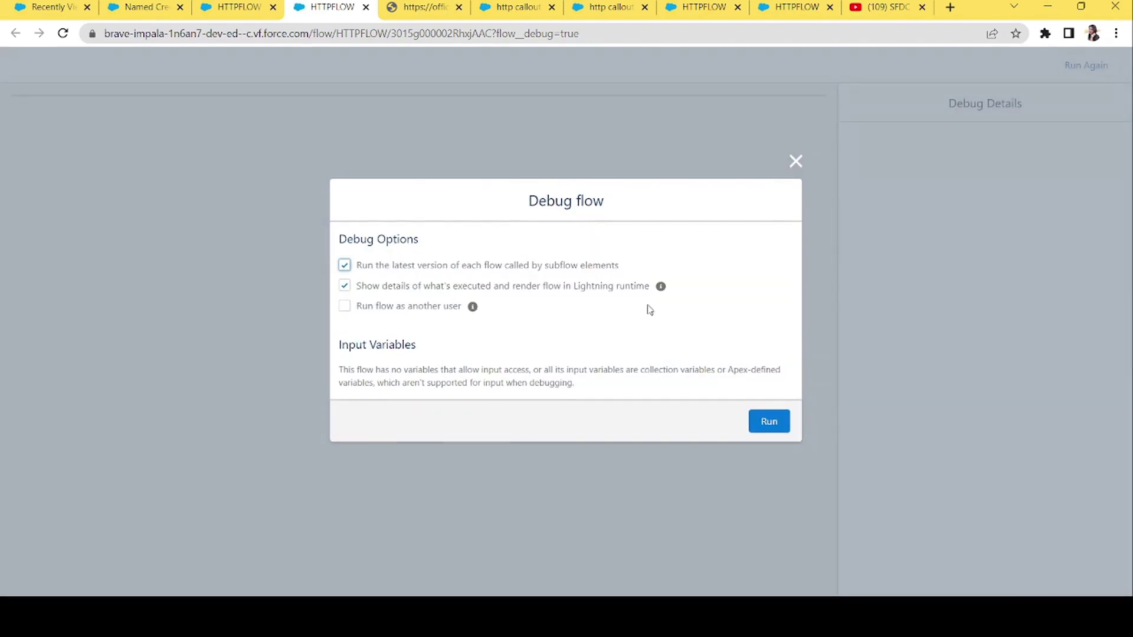
pyautogui.click(772, 428)
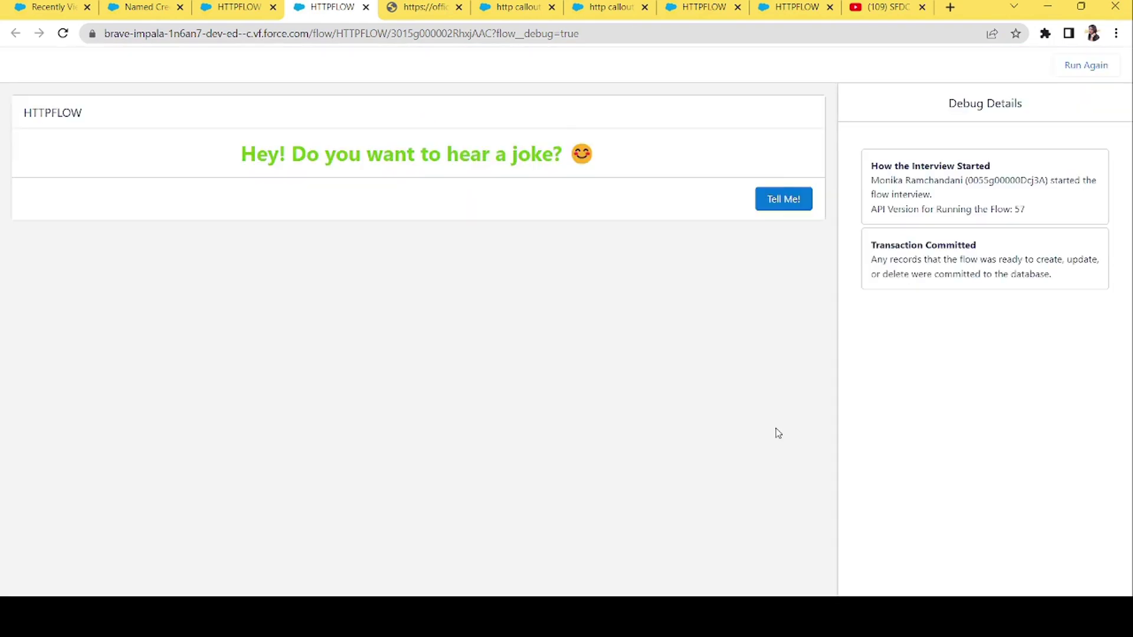
pyautogui.click(791, 204)
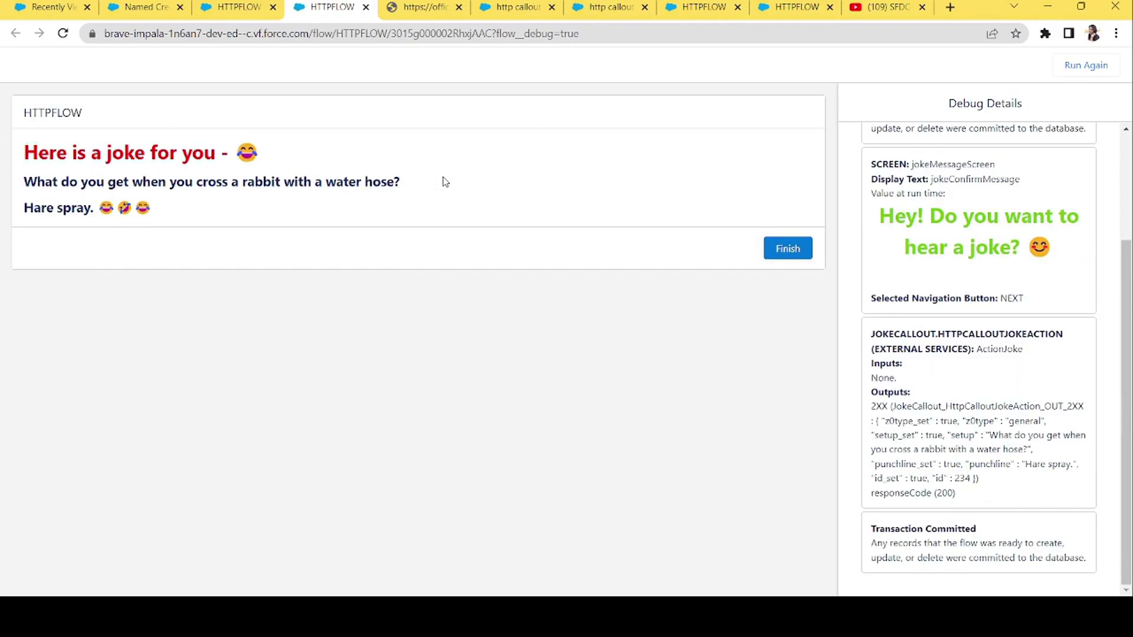
pyautogui.doubleClick(60, 210)
pyautogui.click(112, 213)
pyautogui.moveTo(152, 220)
pyautogui.mouseDown()
pyautogui.moveTo(142, 207)
pyautogui.moveTo(17, 190)
pyautogui.mouseUp()
pyautogui.click(179, 211)
# Review the Http Joke Callout Named Credential in Setup and the contents of jokeMessageScreen in the flow
pyautogui.click(219, 3)
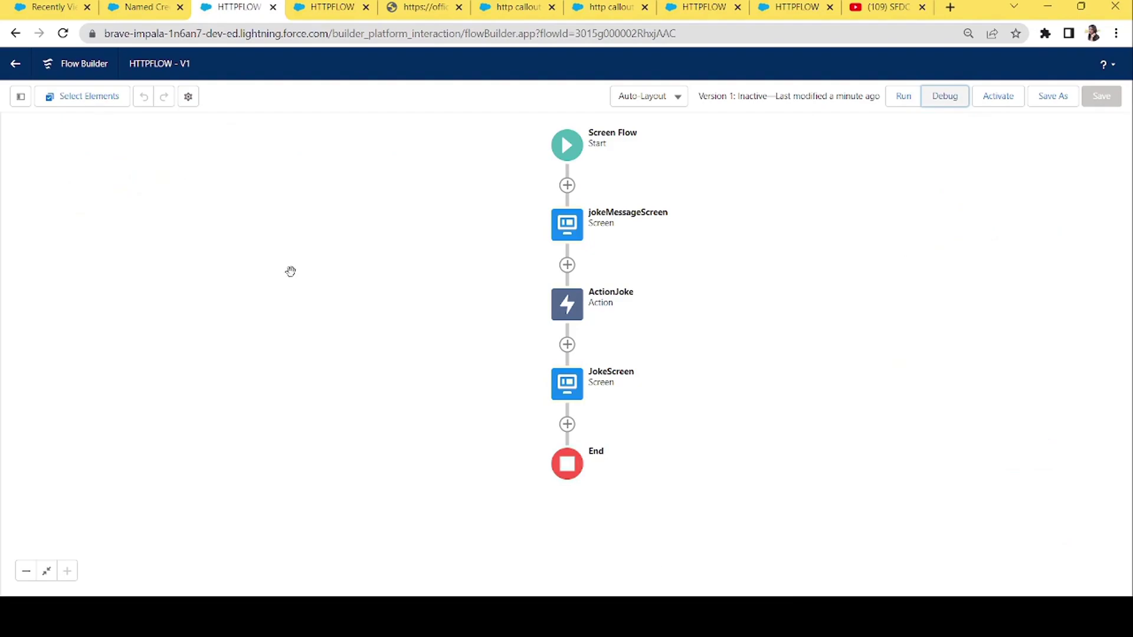
pyautogui.click(142, 7)
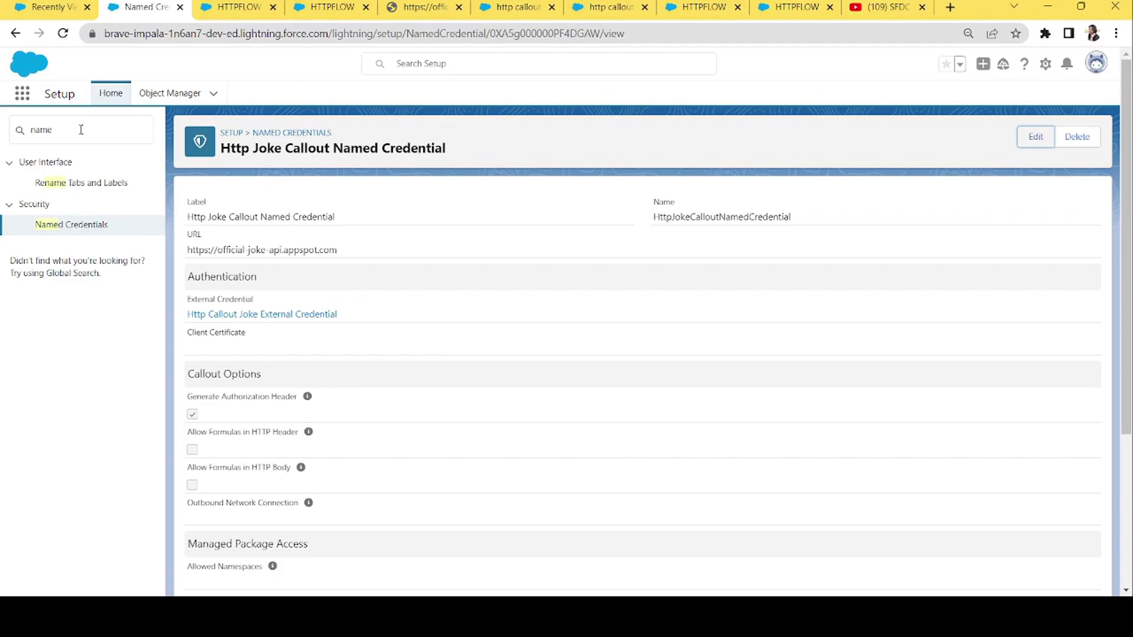
pyautogui.click(233, 7)
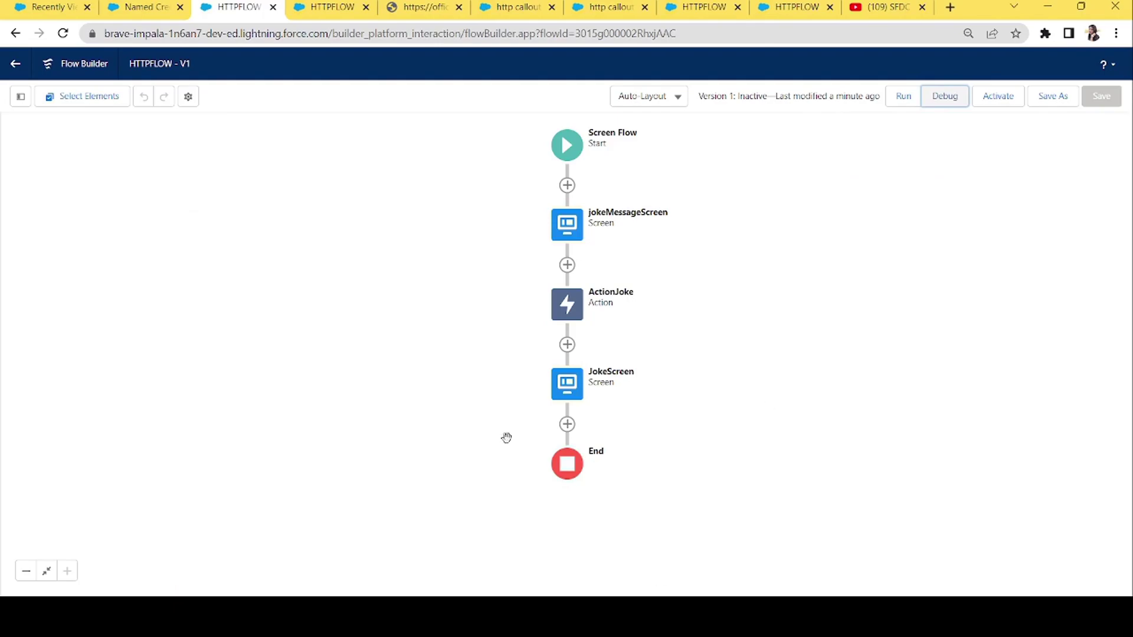
pyautogui.click(567, 225)
pyautogui.click(567, 356)
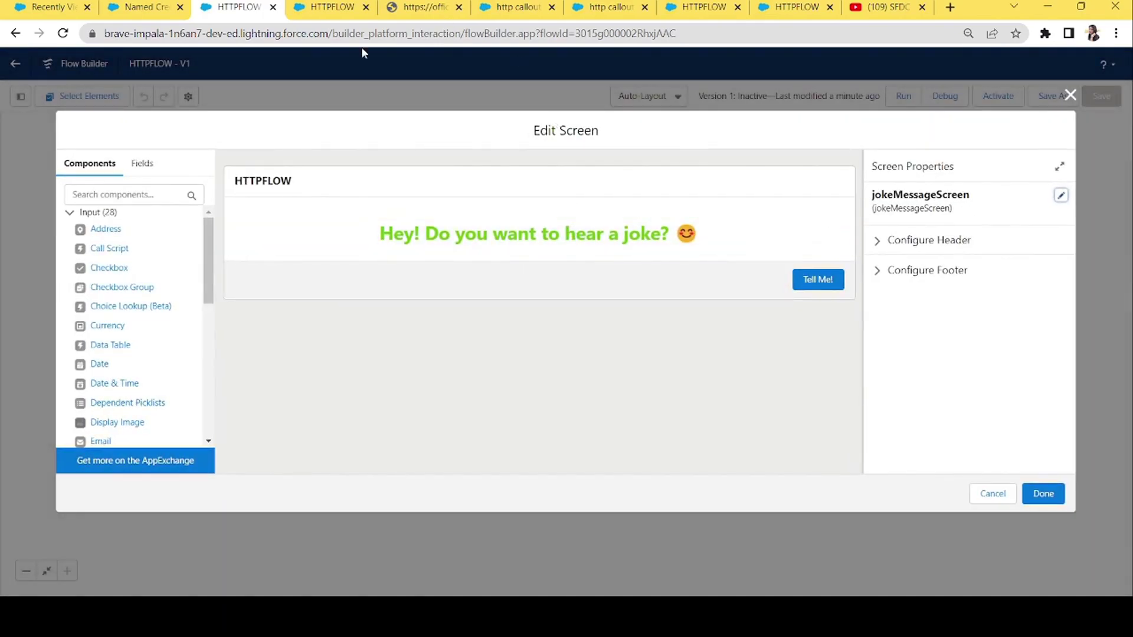
pyautogui.click(1069, 95)
# Compare the ActionJoke action's fields with the JSON response of the random joke API
pyautogui.doubleClick(565, 313)
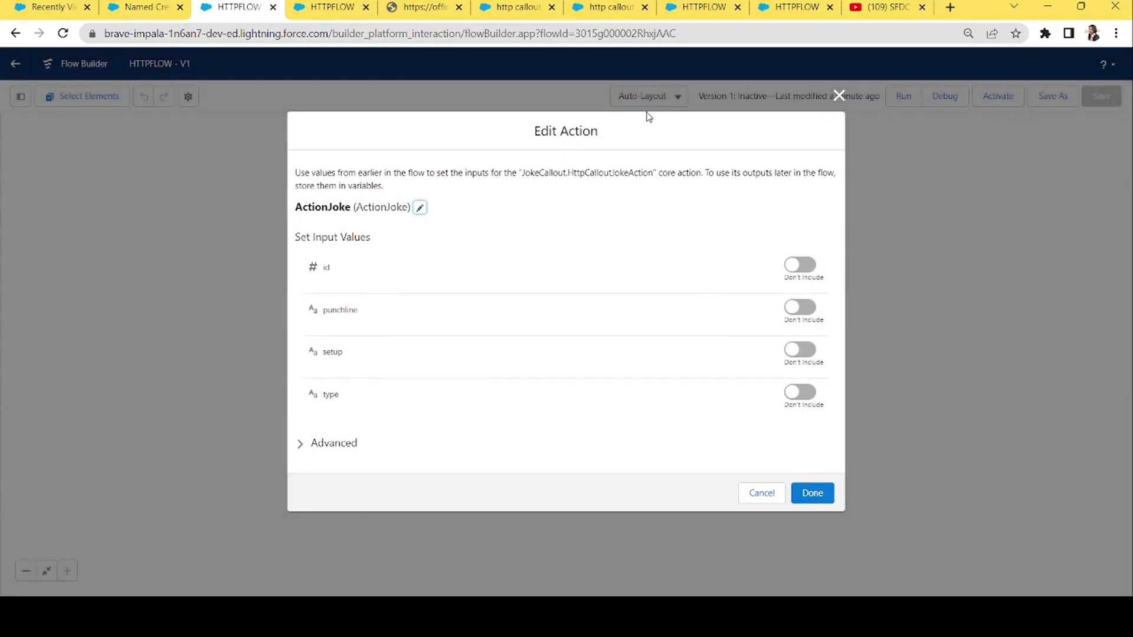
pyautogui.click(424, 7)
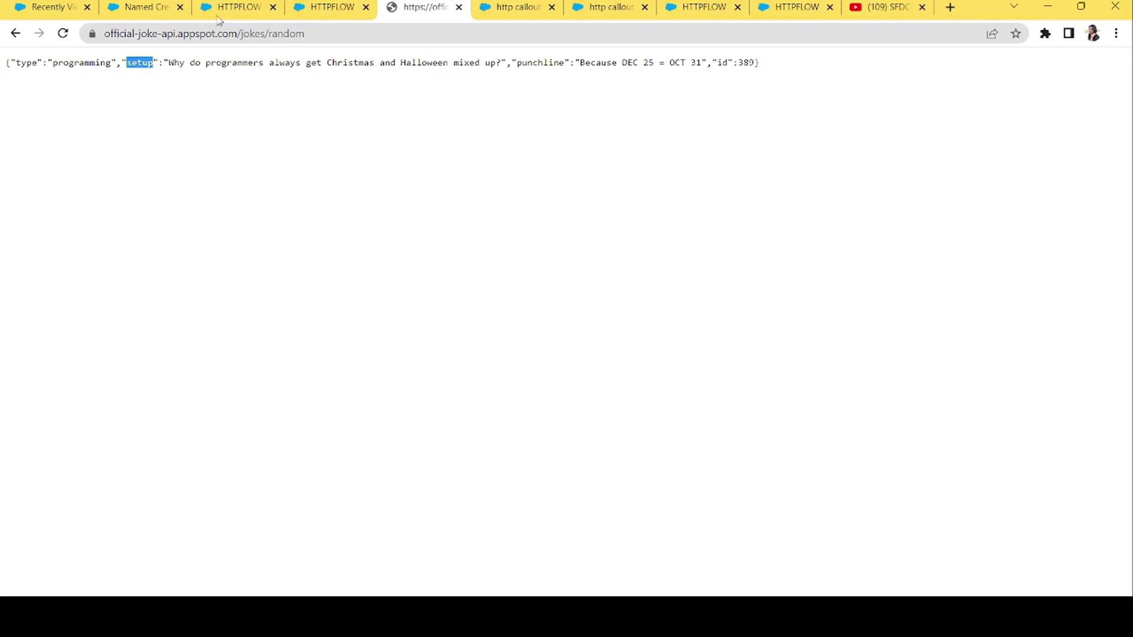
pyautogui.click(236, 7)
pyautogui.click(810, 493)
# Inspect the setup and punchline display text components in JokeScreen, then close the screen editor
pyautogui.doubleClick(564, 380)
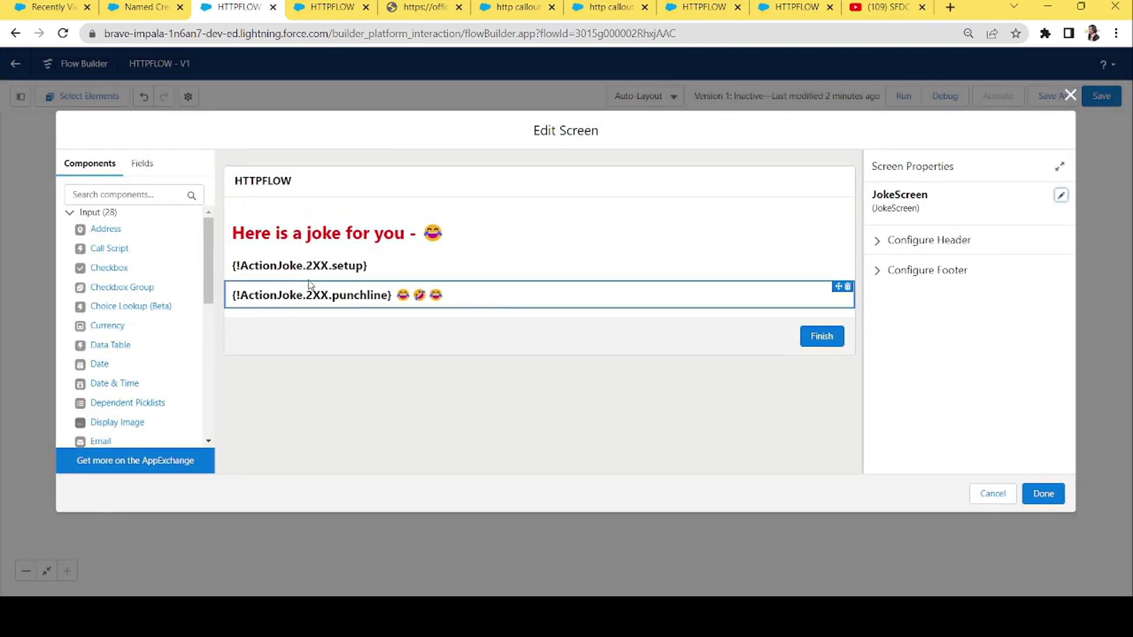
pyautogui.click(313, 268)
pyautogui.click(317, 298)
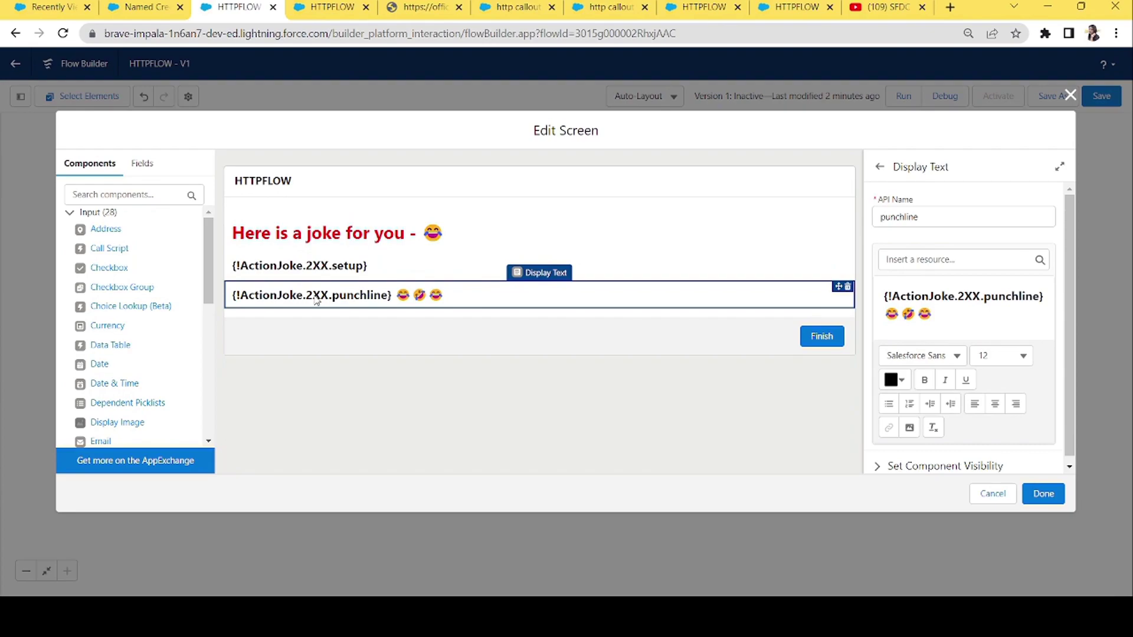
pyautogui.click(345, 269)
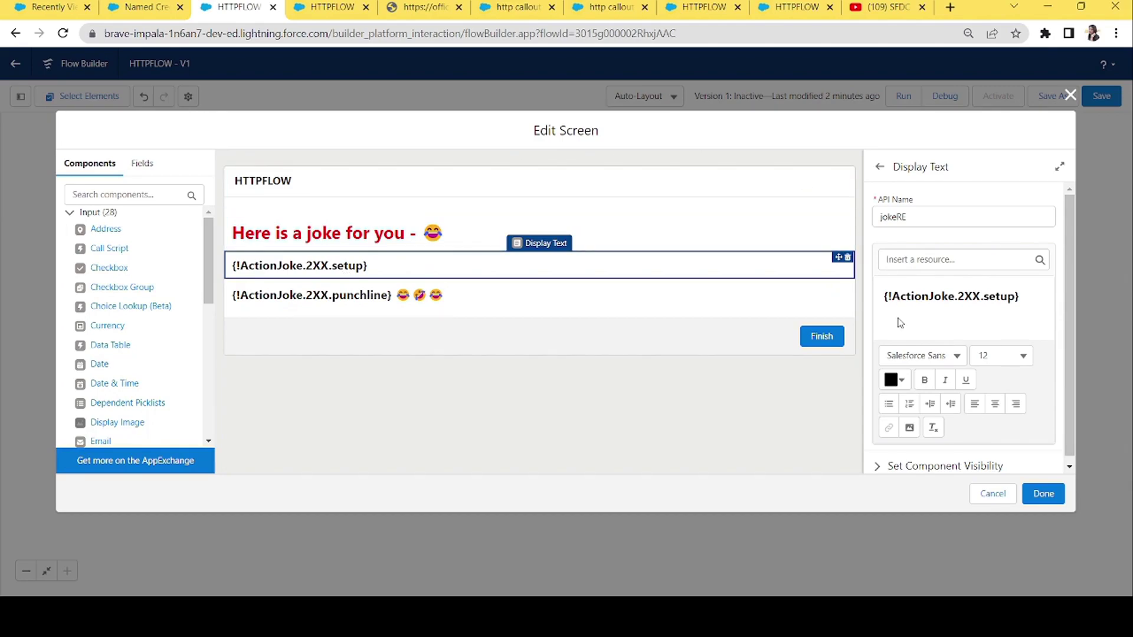
pyautogui.click(1070, 95)
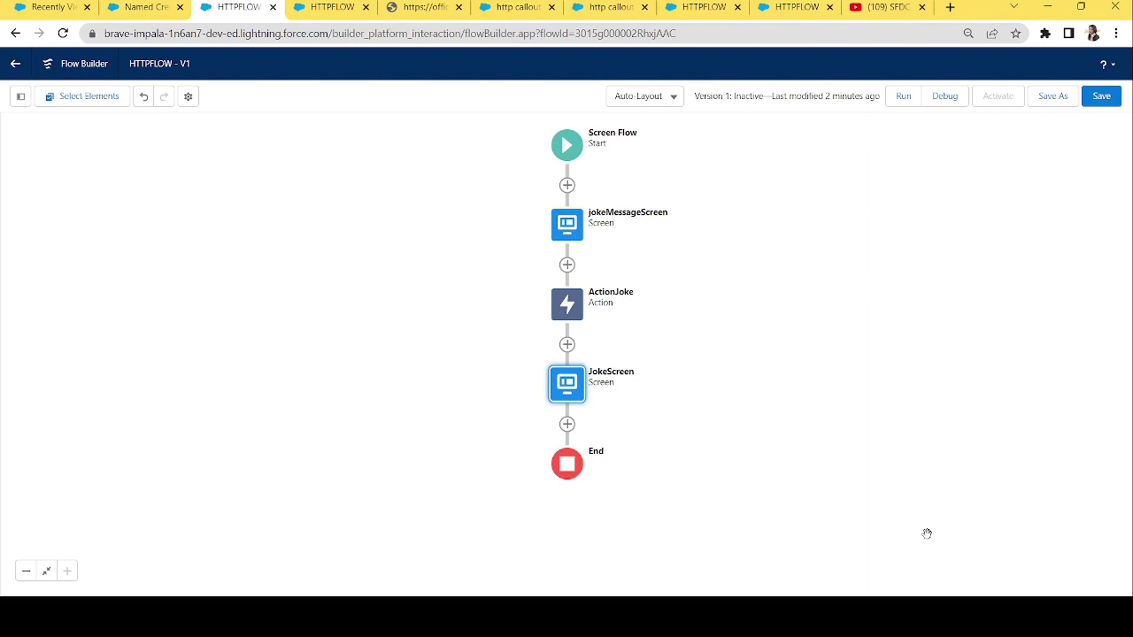
pyautogui.click(866, 567)
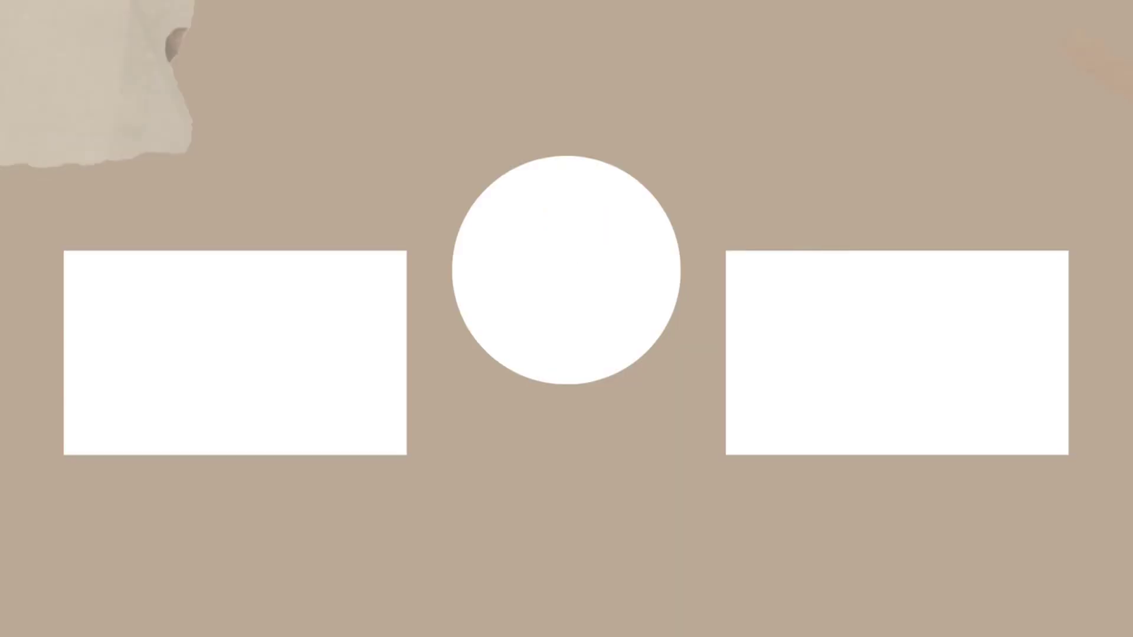